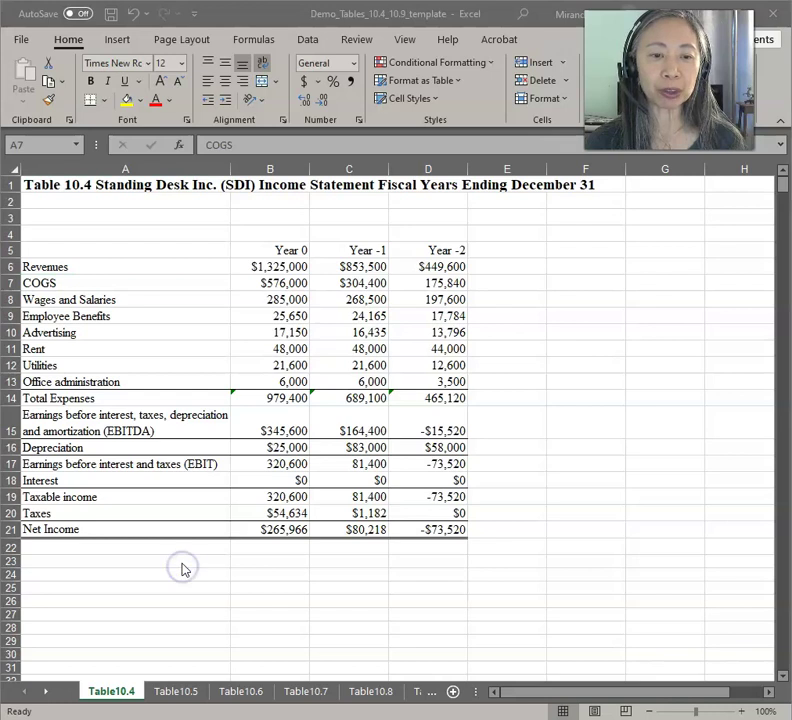
Step: Enter the label "Growth rate for revenue" in cell A23 below the income statement
{"action": "left_click", "coordinate": [181, 562]}
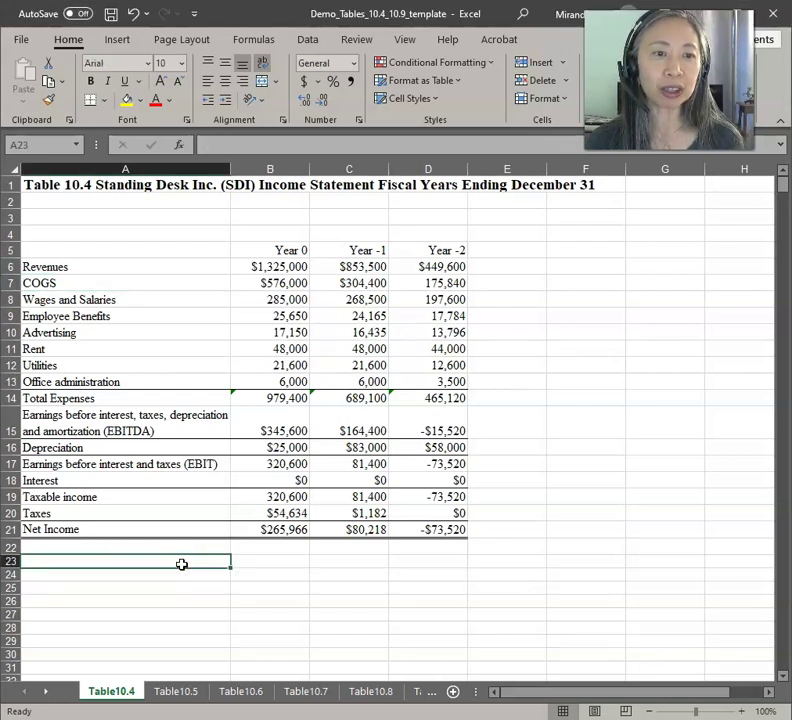
{"action": "key", "text": "alt"}
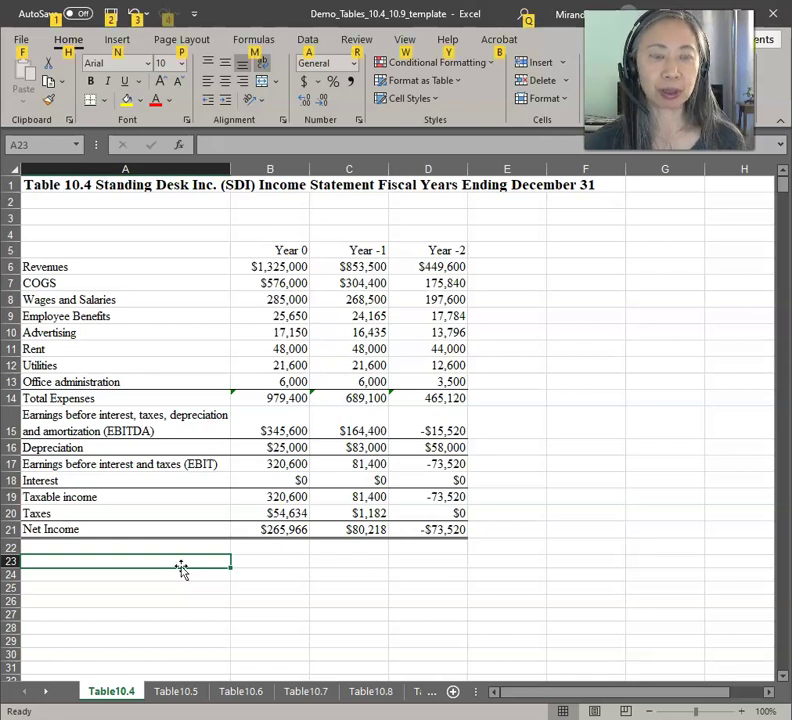
{"action": "left_click", "coordinate": [181, 562]}
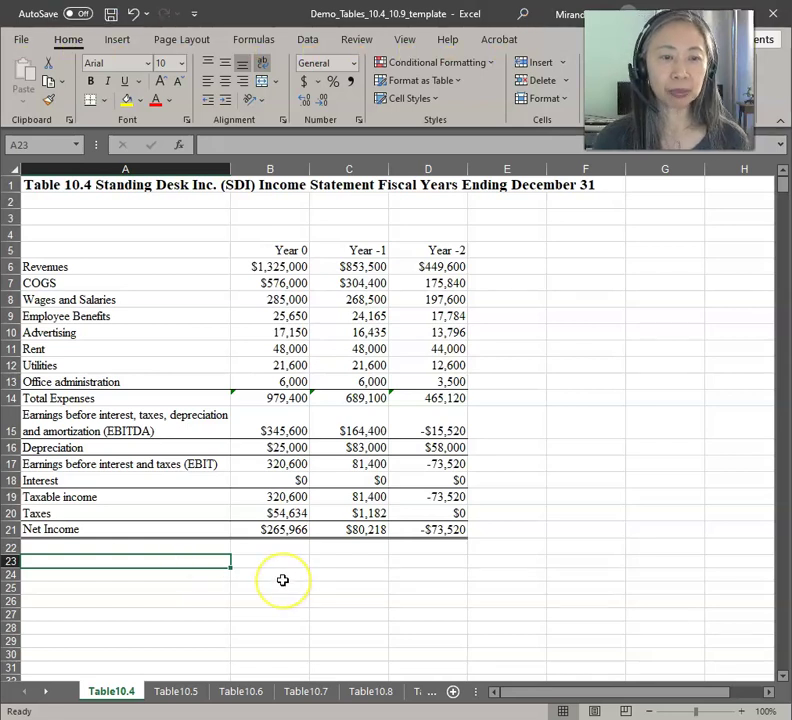
{"action": "type", "text": "Growth "}
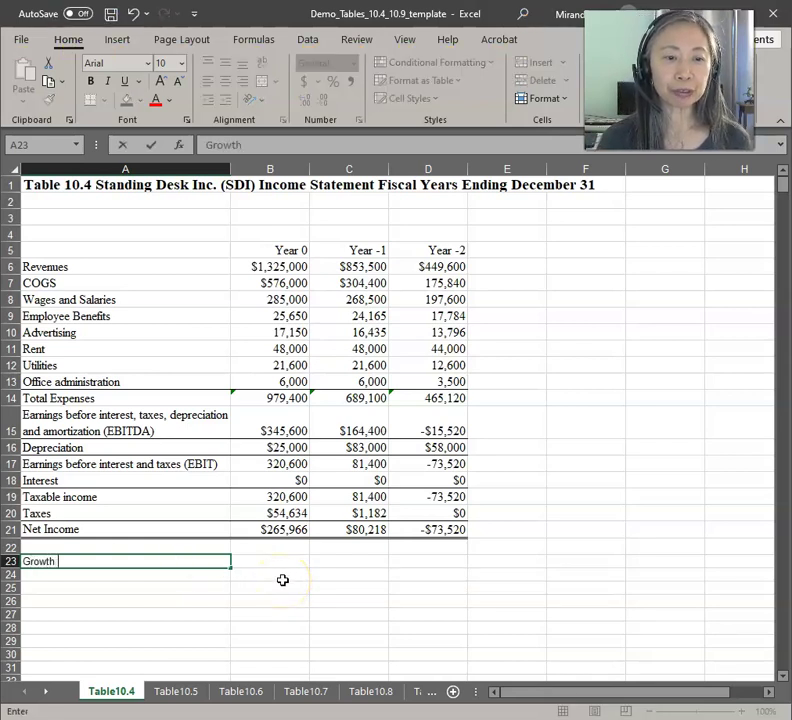
{"action": "type", "text": "rate for revenue"}
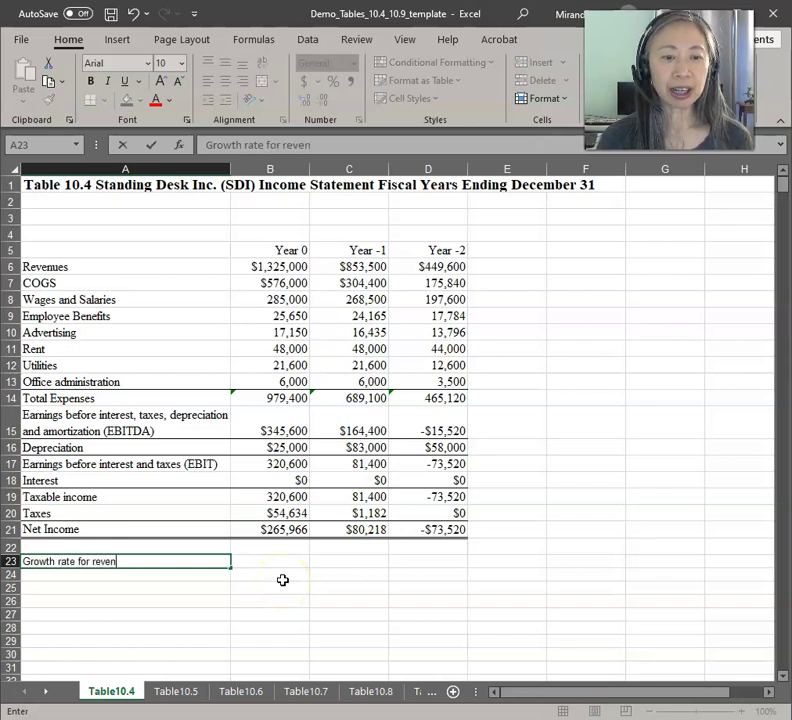
{"action": "key", "text": "Return"}
Step: Enter the label "Growth rate for EBITDA" in cell A24
{"action": "type", "text": "Grow"}
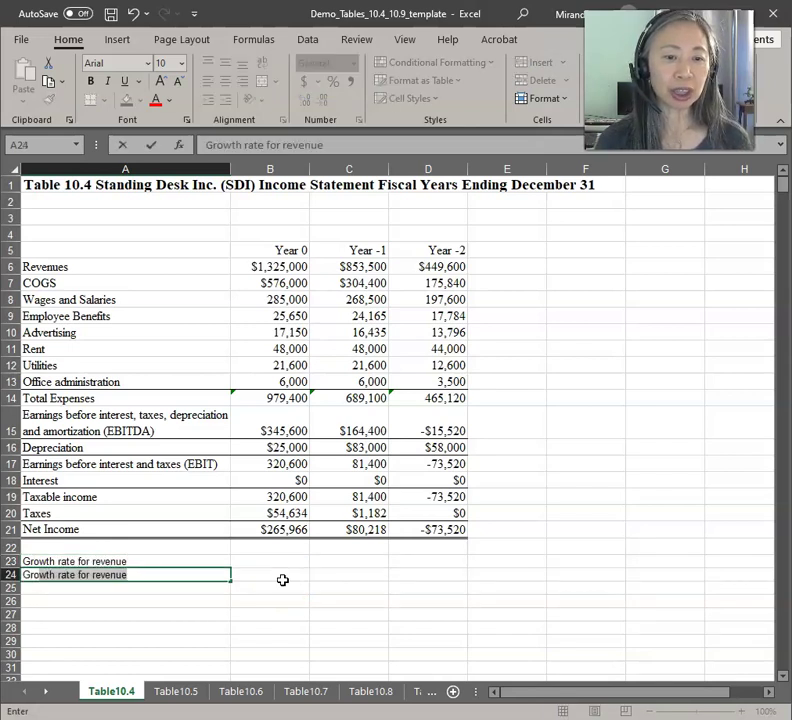
{"action": "type", "text": "the rate fo"}
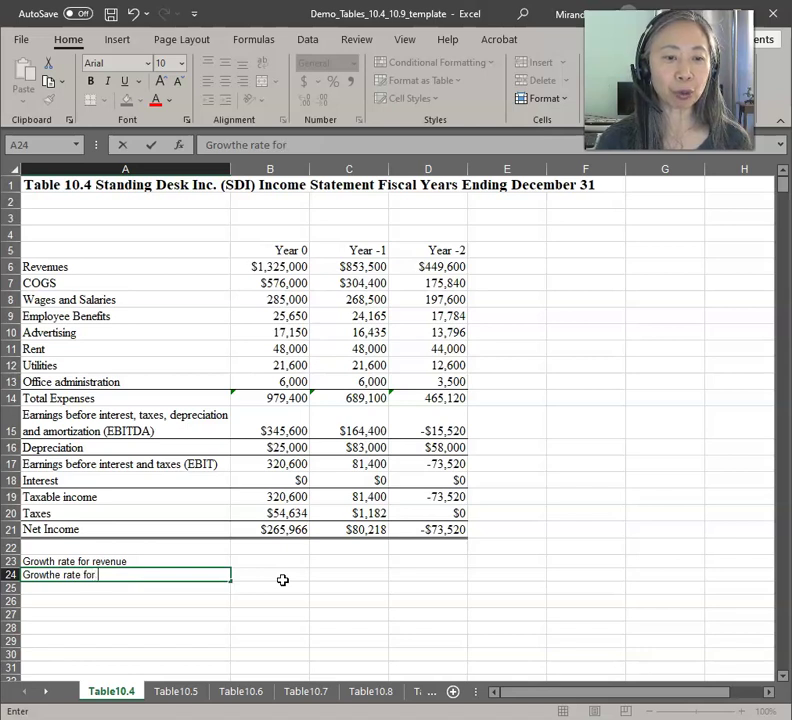
{"action": "key", "text": "BackSpace"}
{"action": "key", "text": "BackSpace"}
{"action": "key", "text": "BackSpace"}
{"action": "key", "text": "BackSpace"}
{"action": "key", "text": "BackSpace"}
{"action": "key", "text": "BackSpace"}
{"action": "key", "text": "BackSpace"}
{"action": "key", "text": "BackSpace"}
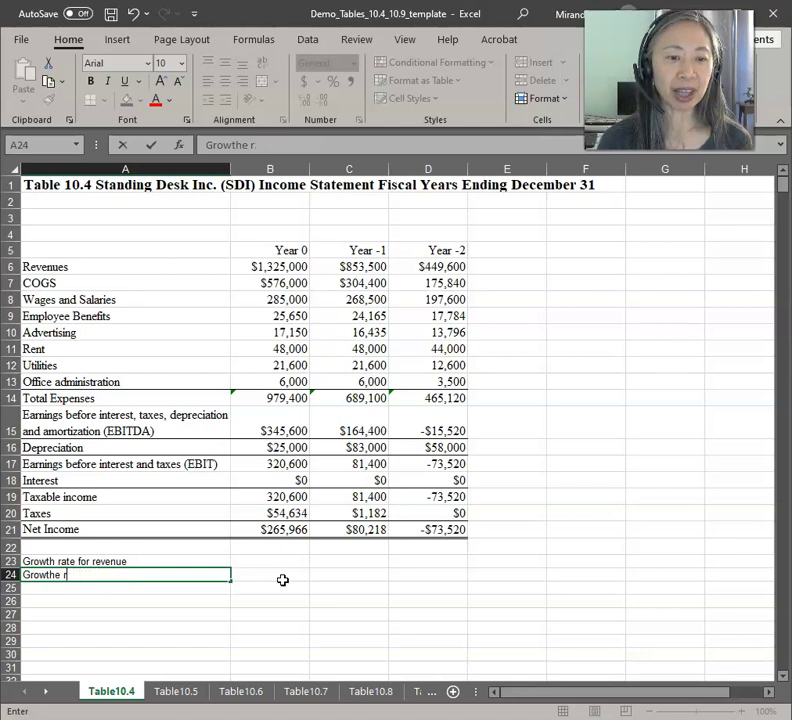
{"action": "type", "text": "rate for EBIDTD"}
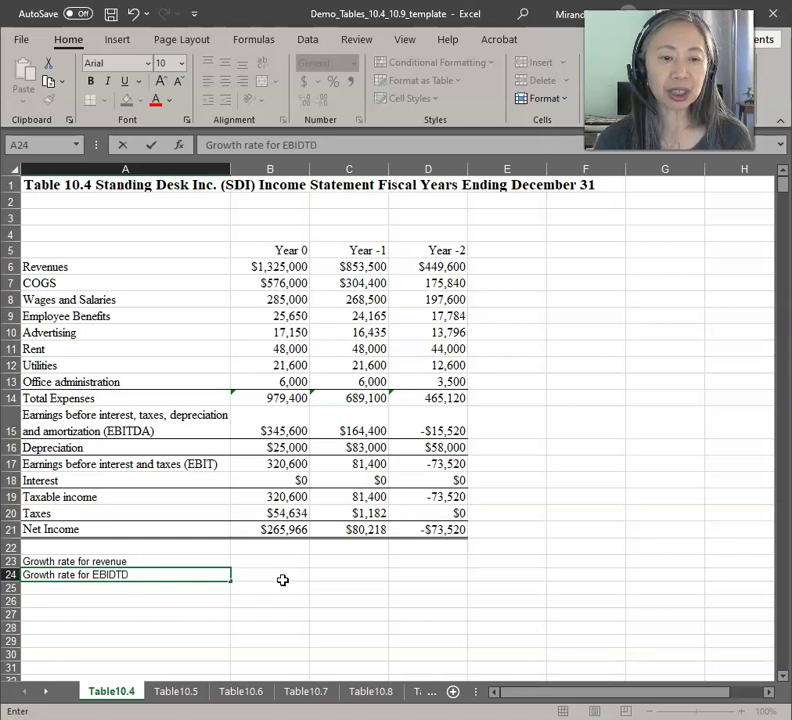
{"action": "key", "text": "BackSpace"}
{"action": "key", "text": "BackSpace"}
{"action": "key", "text": "BackSpace"}
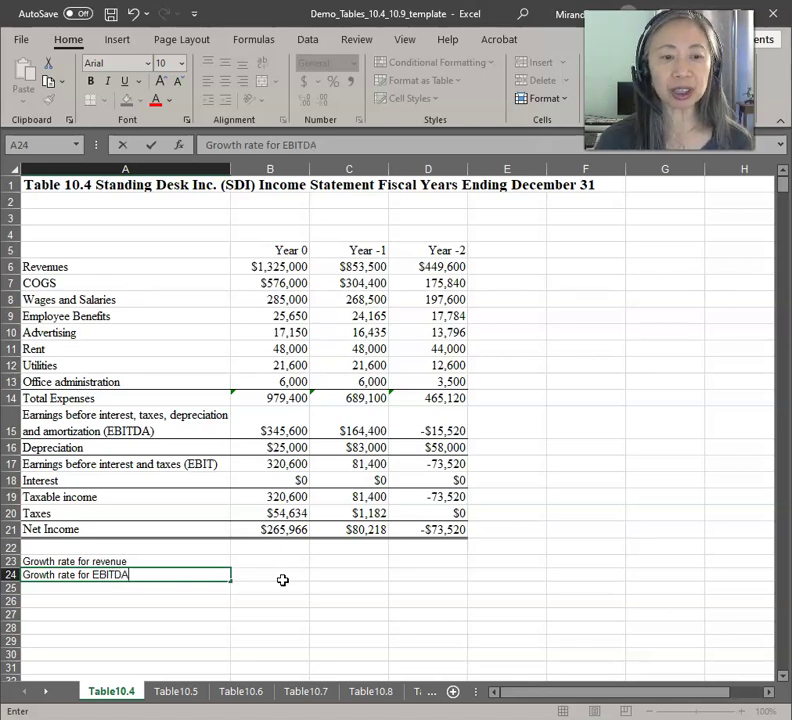
{"action": "key", "text": "Return"}
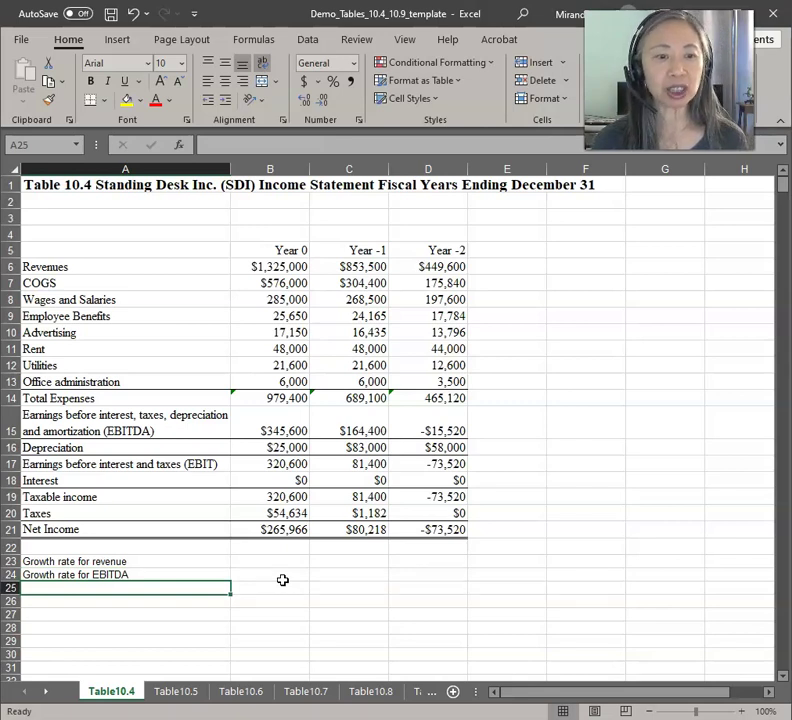
Step: Calculate the Year 0 revenue growth rate in B23 with =B6/C6-1 and format it as a percentage
{"action": "key", "text": "Up"}
{"action": "key", "text": "Up"}
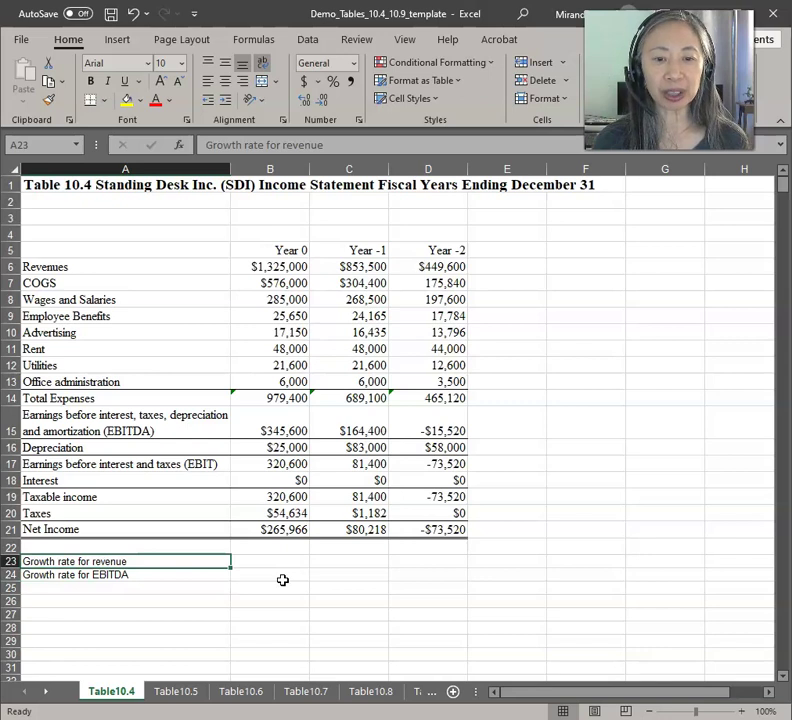
{"action": "key", "text": "Right"}
{"action": "type", "text": "="}
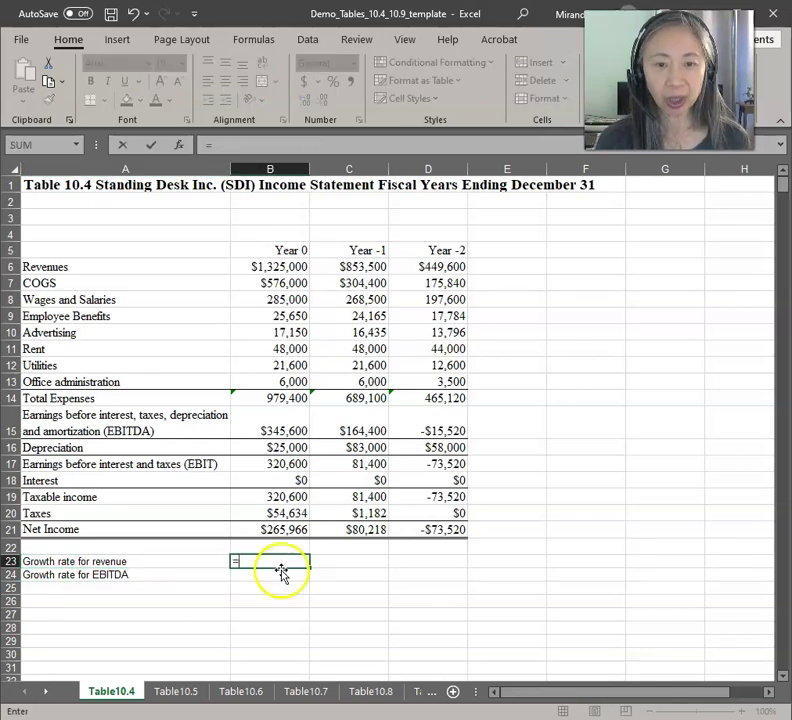
{"action": "left_click", "coordinate": [255, 268]}
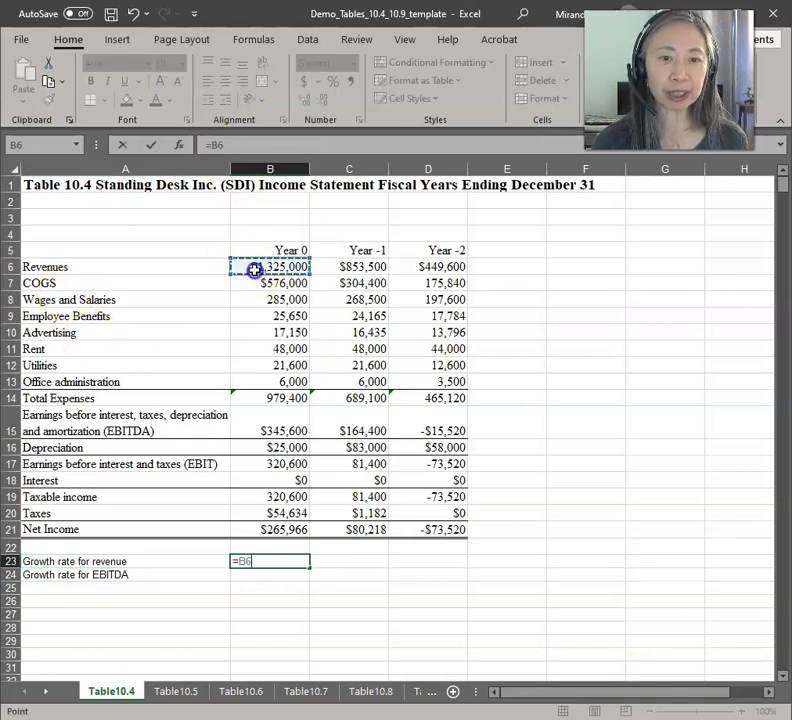
{"action": "type", "text": "/"}
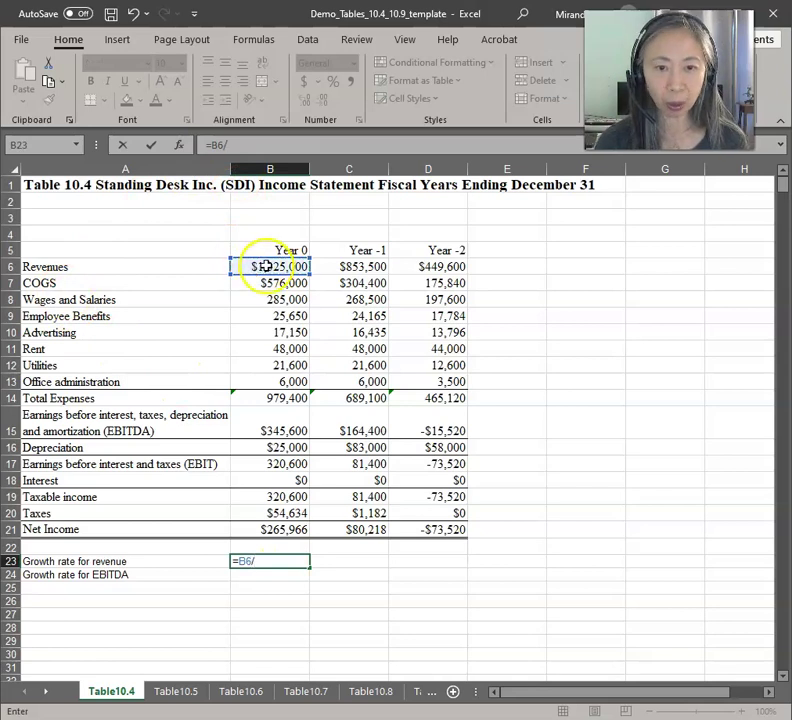
{"action": "left_click", "coordinate": [359, 264]}
{"action": "type", "text": "-1"}
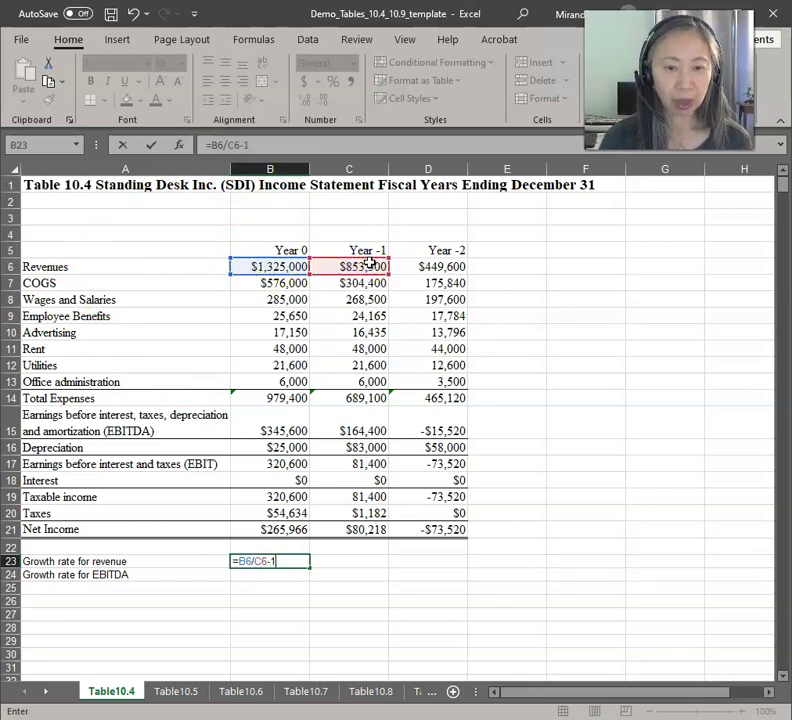
{"action": "key", "text": "Return"}
{"action": "key", "text": "Up"}
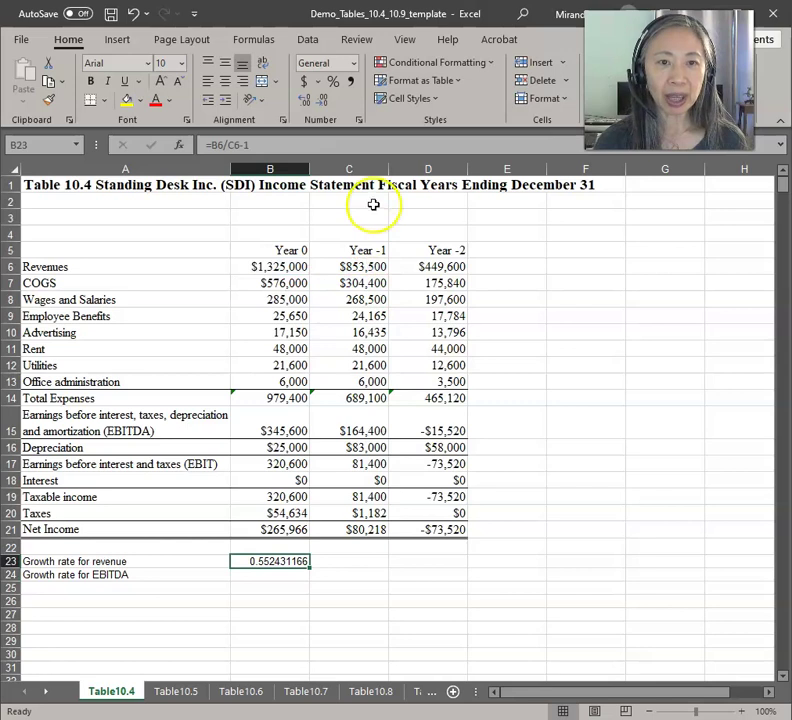
{"action": "left_click", "coordinate": [334, 84]}
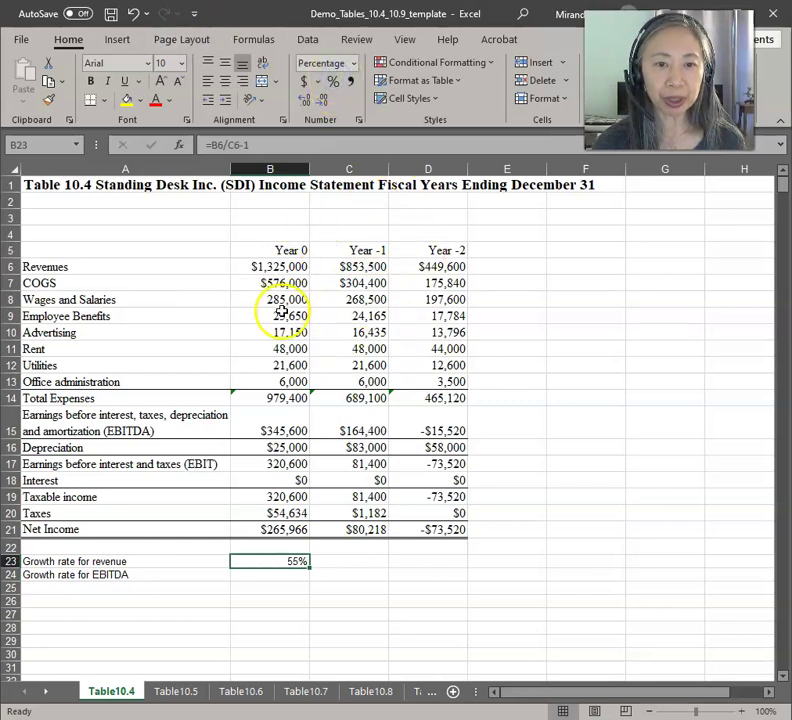
Step: Fill the revenue growth formula from B23 across to C23 for Year -1
{"action": "key", "text": "Right"}
{"action": "key", "text": "ctrl+r"}
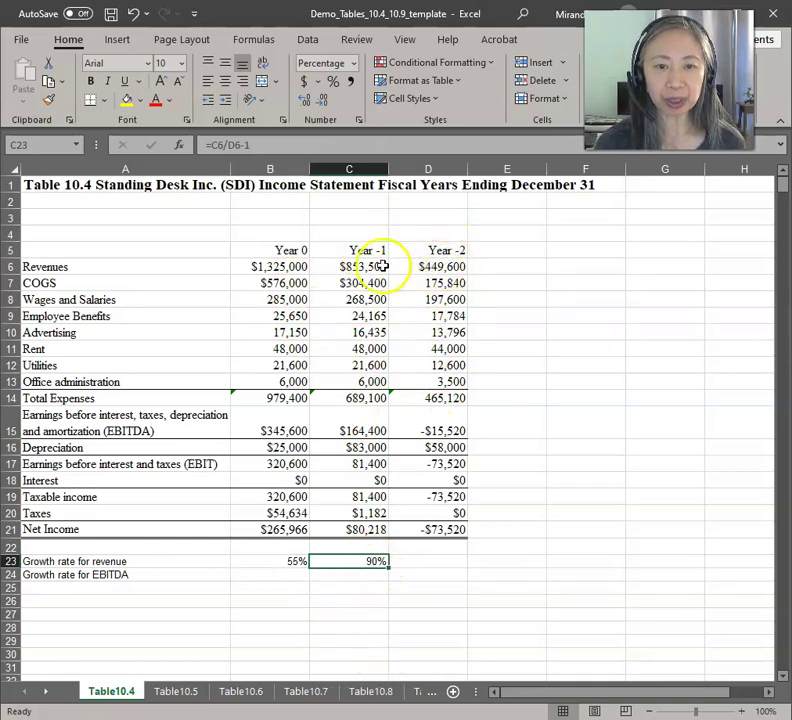
{"action": "left_click", "coordinate": [353, 561]}
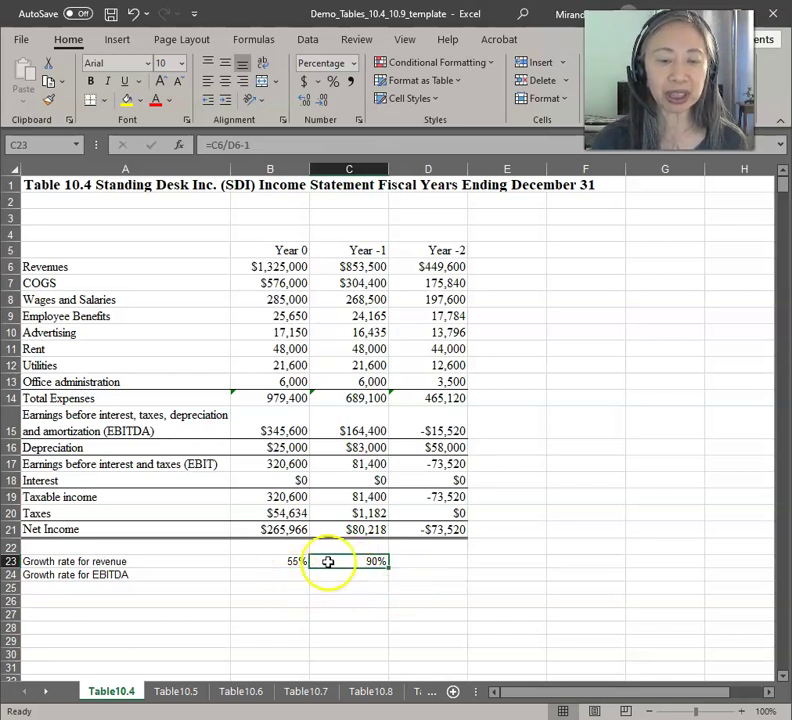
Step: Calculate the Year 0 EBITDA growth rate in B24 with =B15/C15-1 and format it as a percentage
{"action": "left_click", "coordinate": [297, 574]}
{"action": "type", "text": "="}
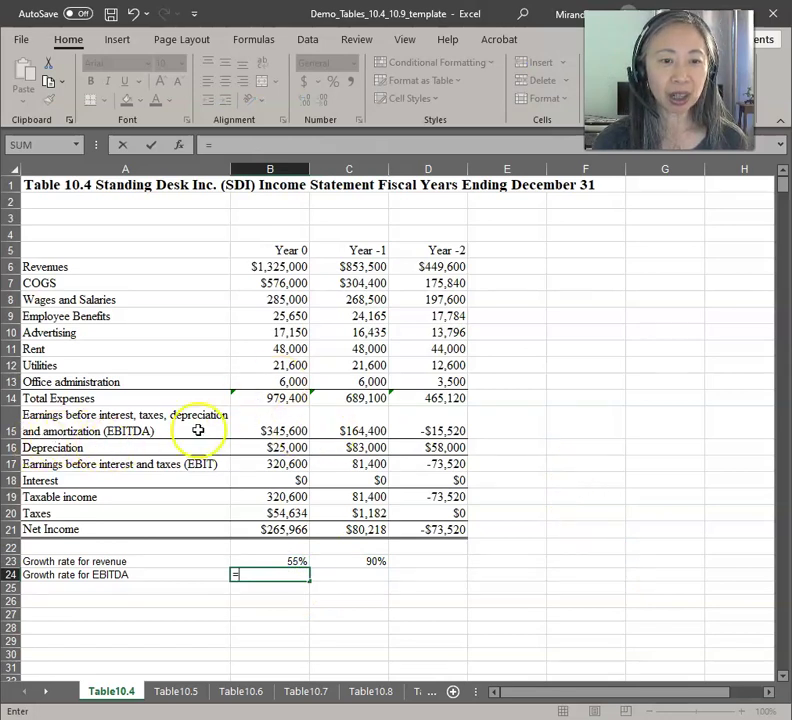
{"action": "left_click", "coordinate": [265, 428]}
{"action": "type", "text": "/"}
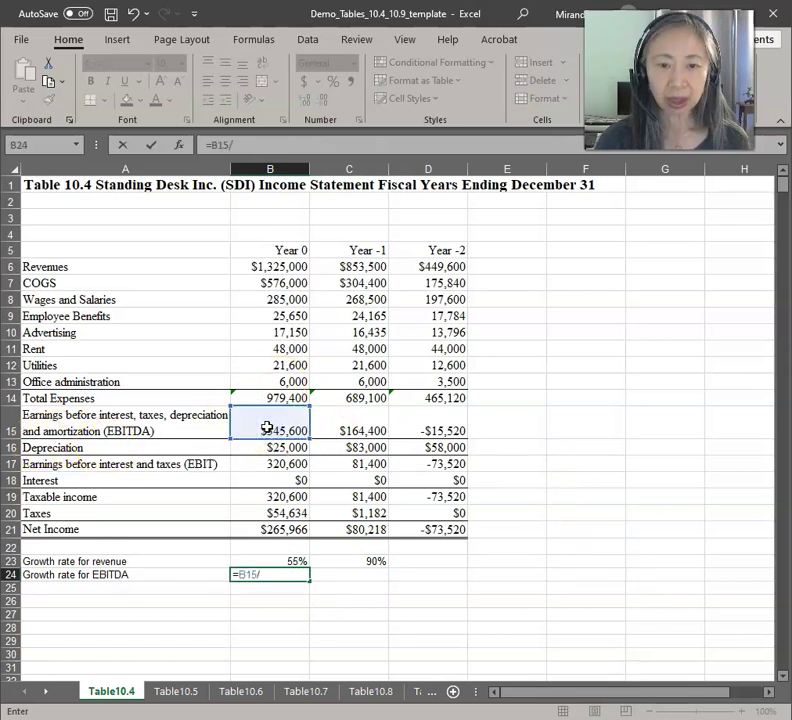
{"action": "left_click", "coordinate": [362, 430]}
{"action": "key", "text": "Return"}
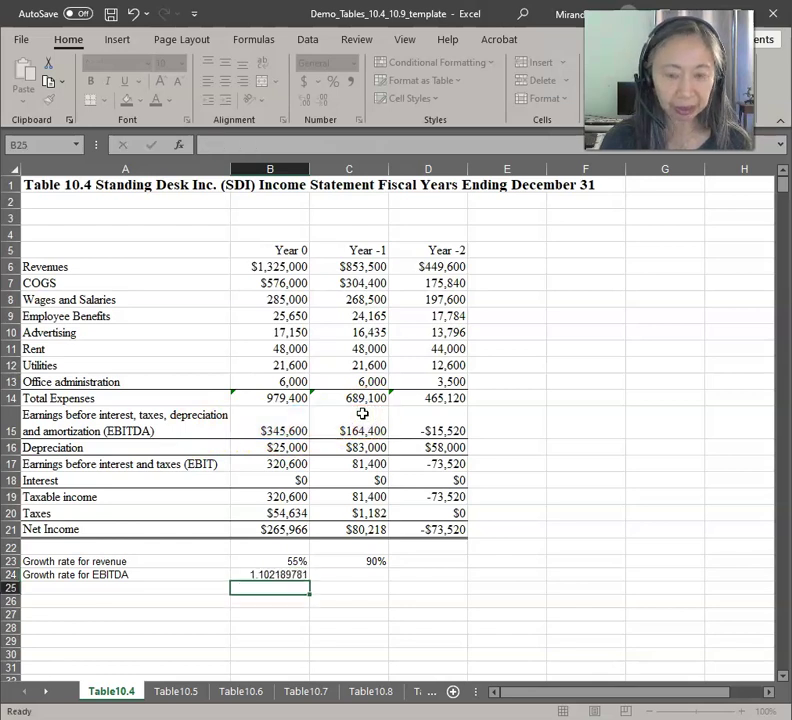
{"action": "key", "text": "Up"}
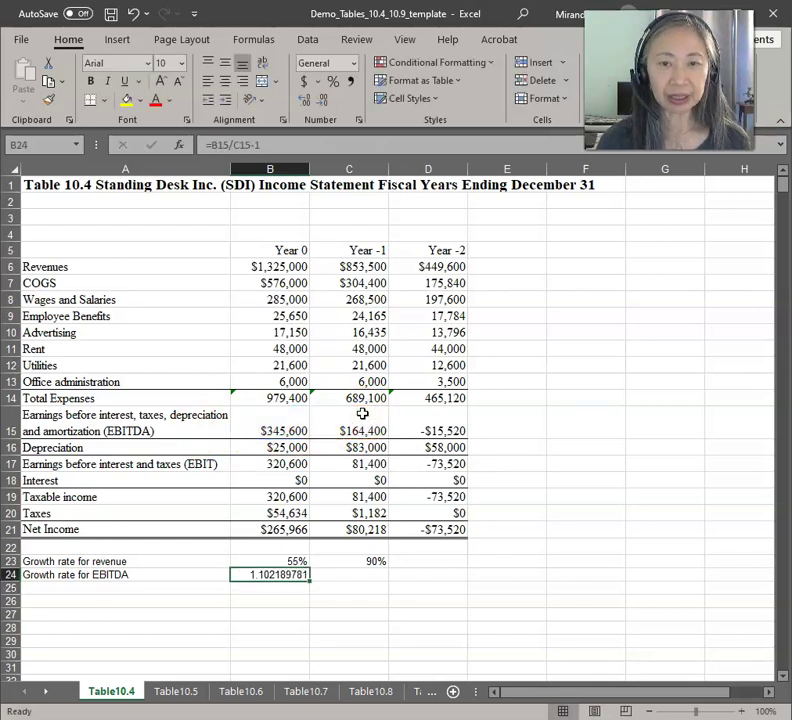
{"action": "left_click", "coordinate": [331, 81]}
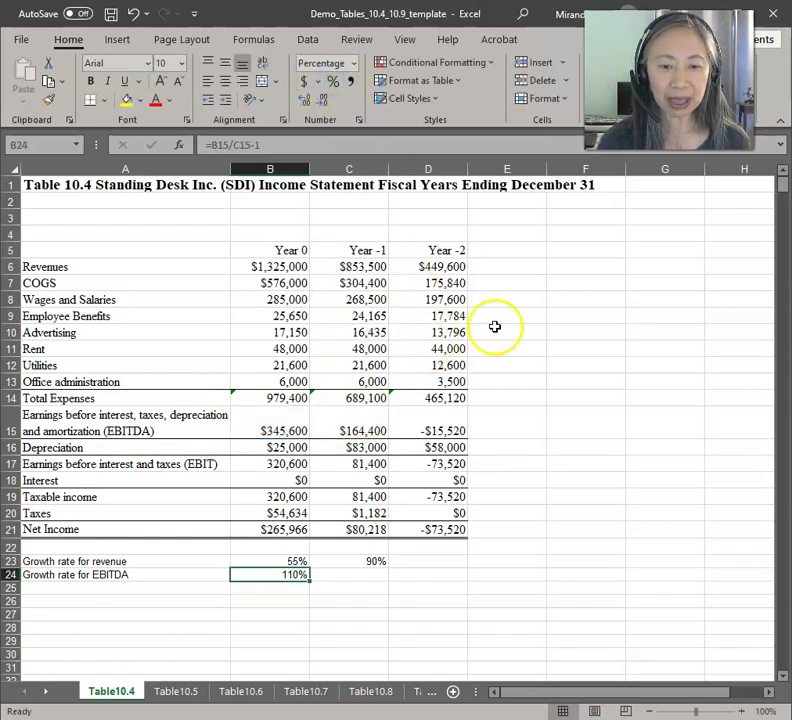
Step: Try copying the EBITDA growth formula from B24 to C24 for Year -1, and clear C24 again
{"action": "key", "text": "ctrl+c"}
{"action": "key", "text": "Right"}
{"action": "key", "text": "ctrl+v"}
{"action": "key", "text": "Escape"}
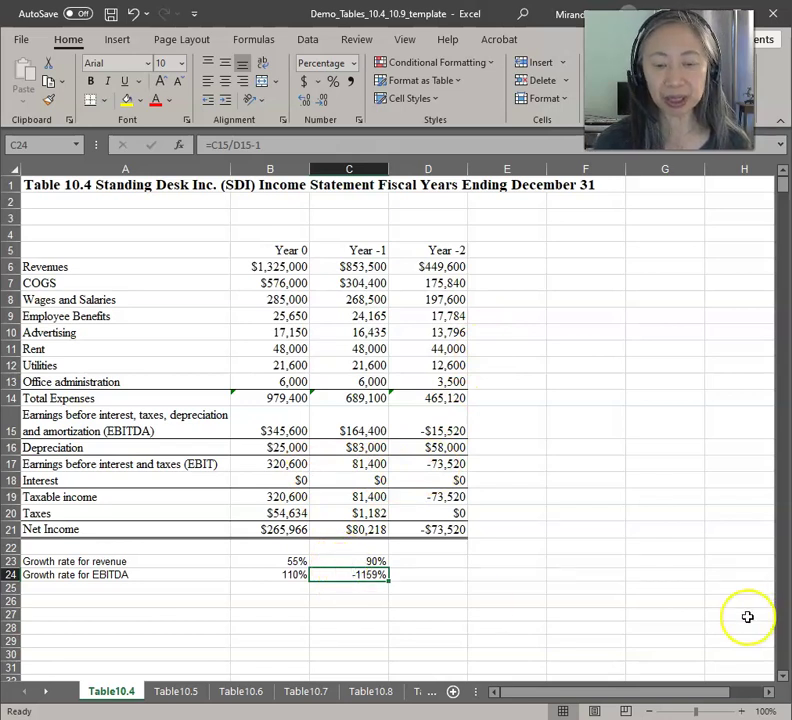
{"action": "key", "text": "Delete"}
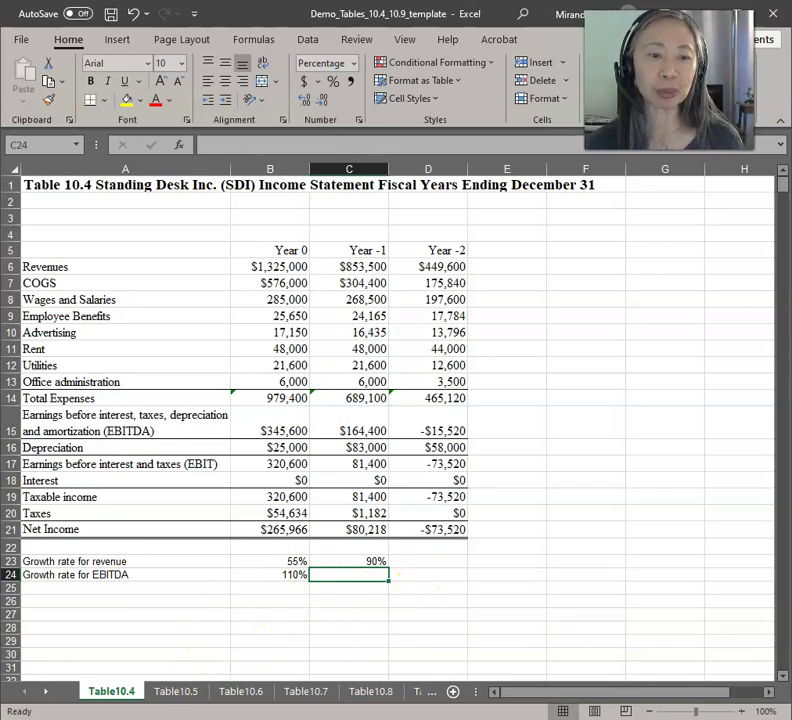
Step: On the Table10.5 sheet, calculate the average increase in management salary in B9 with =B7-B8
{"action": "left_click", "coordinate": [136, 575]}
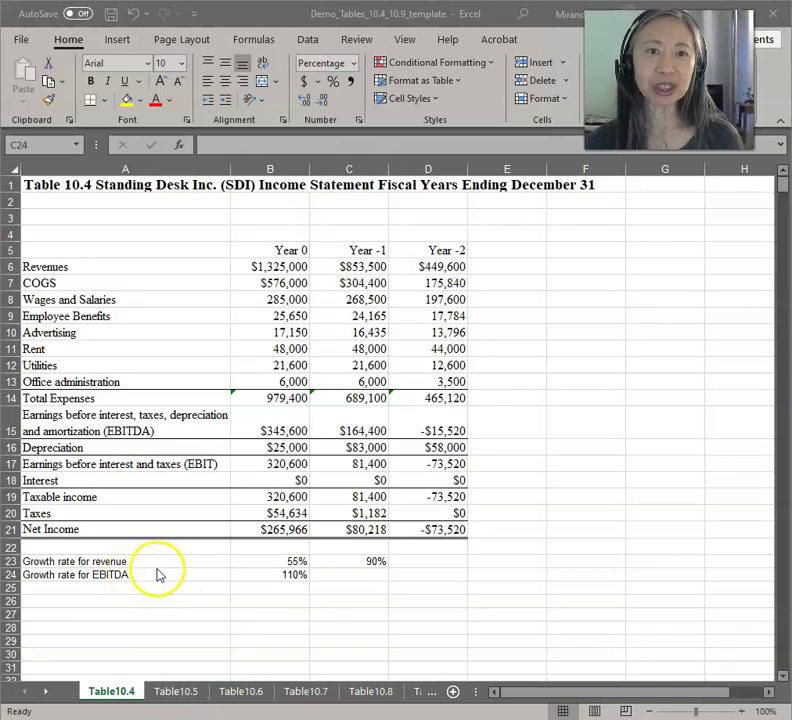
{"action": "left_click", "coordinate": [179, 692]}
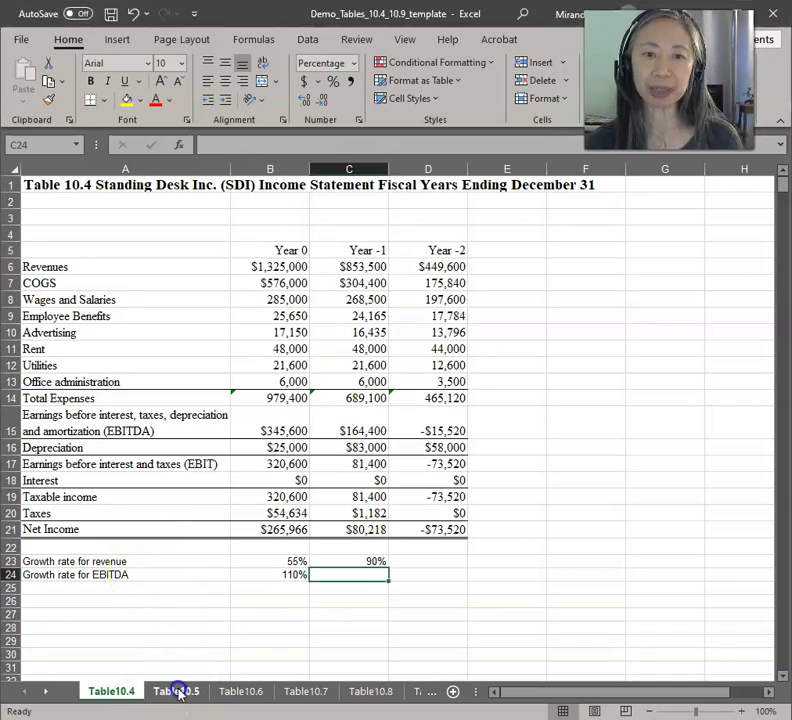
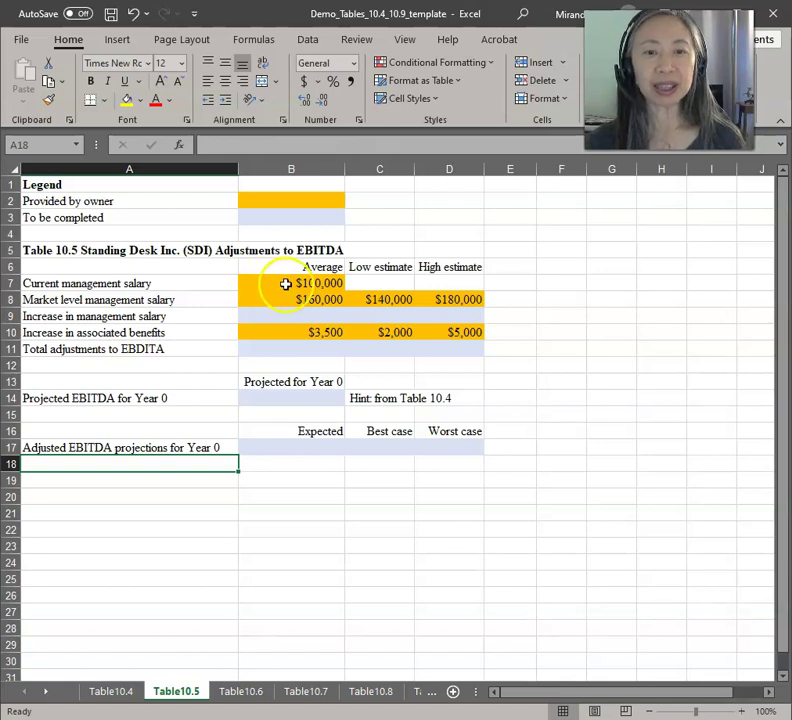
{"action": "left_click", "coordinate": [285, 284]}
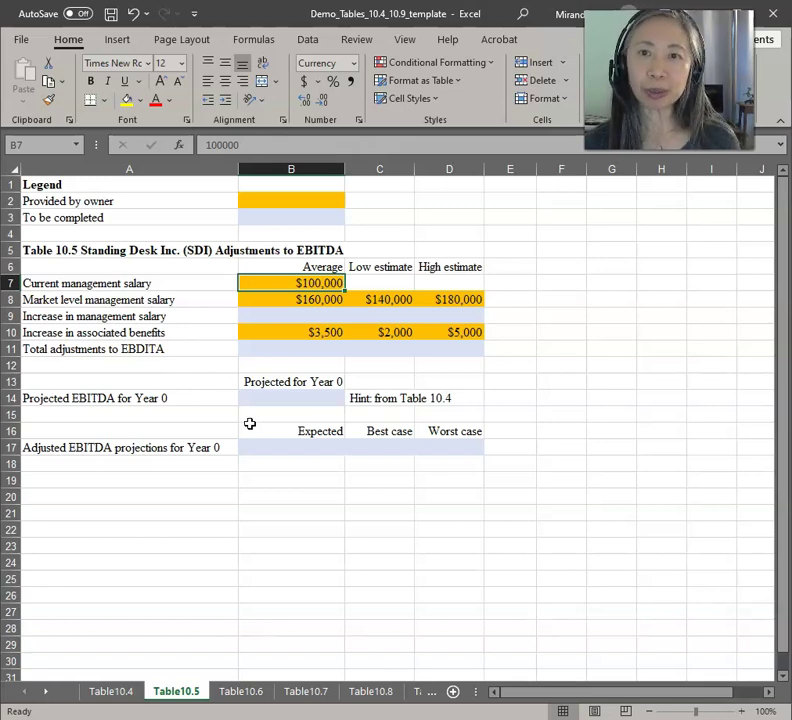
{"action": "left_click", "coordinate": [428, 283]}
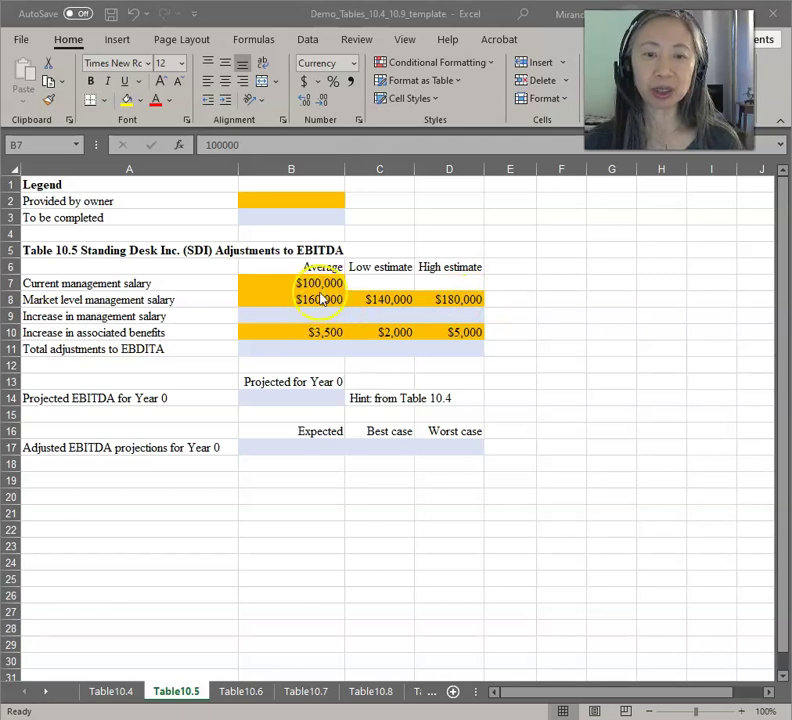
{"action": "left_click", "coordinate": [297, 314]}
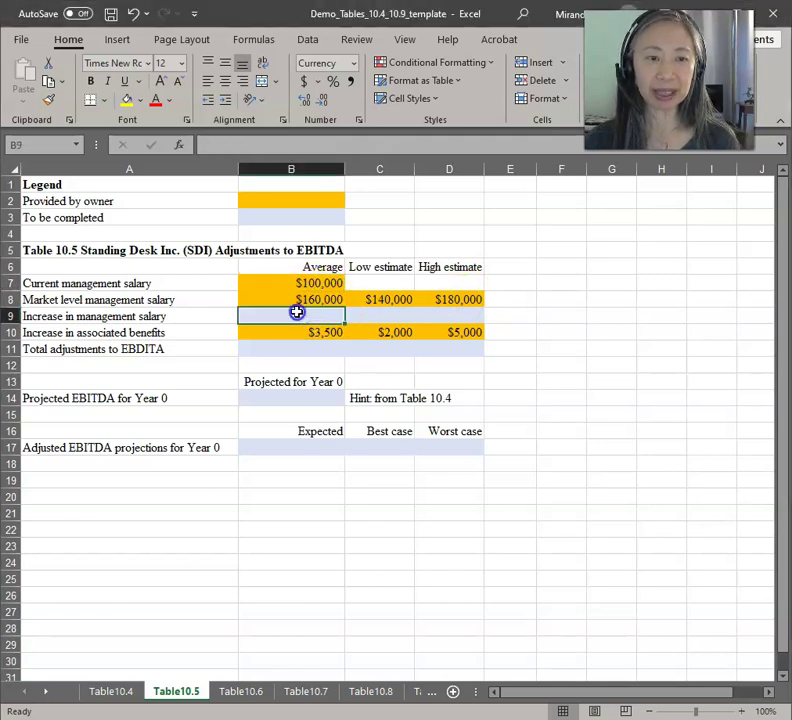
{"action": "type", "text": "="}
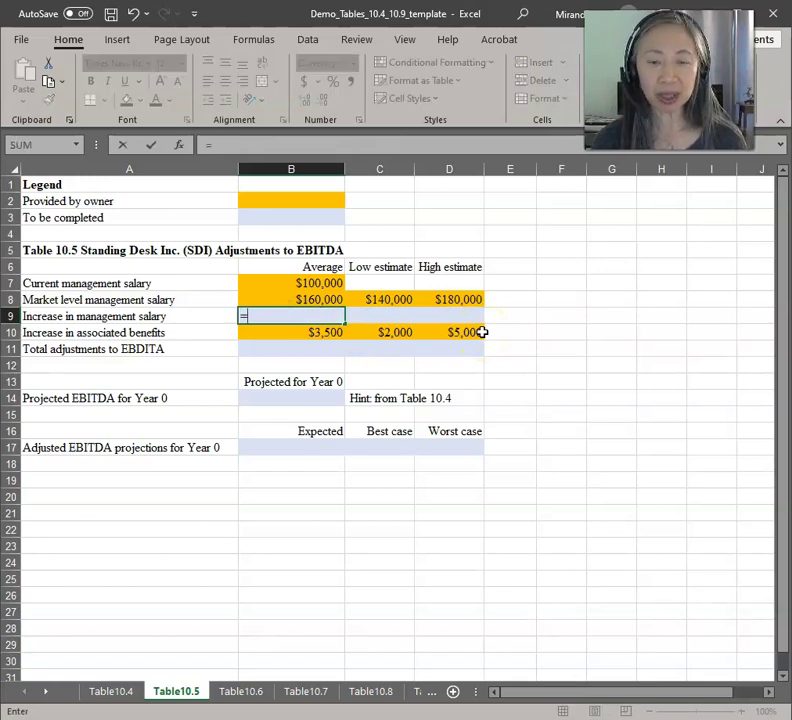
{"action": "key", "text": "Up"}
{"action": "key", "text": "Up"}
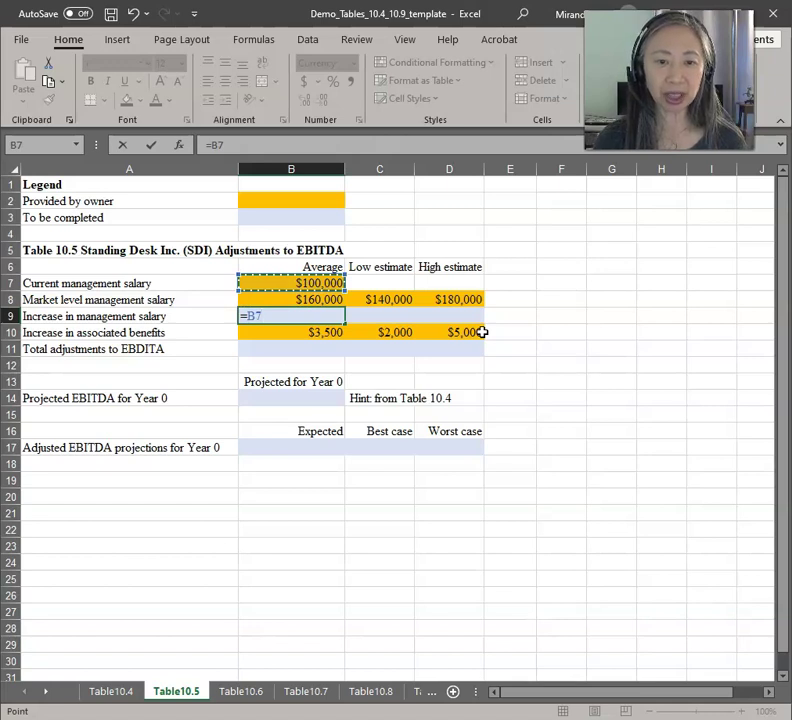
{"action": "type", "text": "-"}
{"action": "key", "text": "Up"}
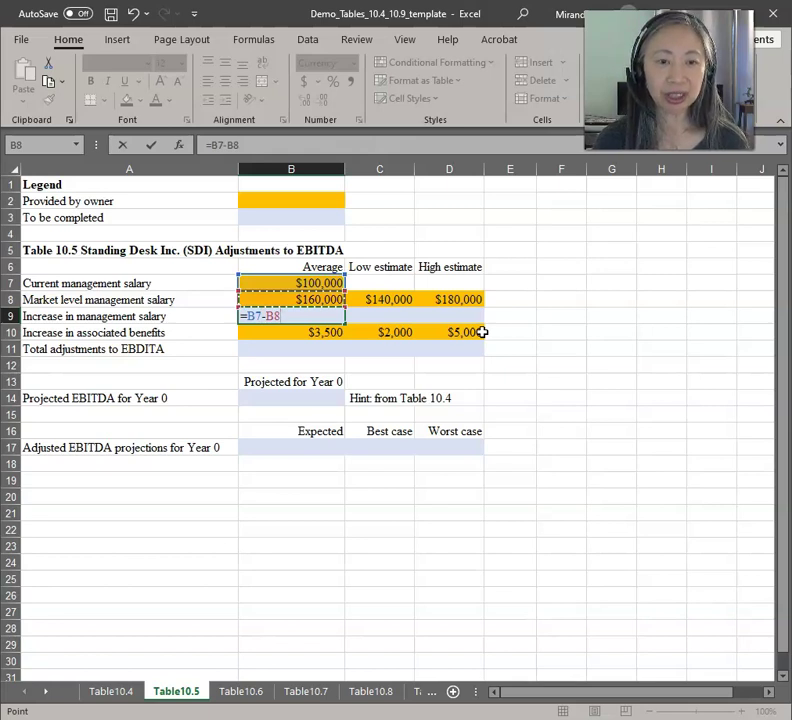
{"action": "key", "text": "Return"}
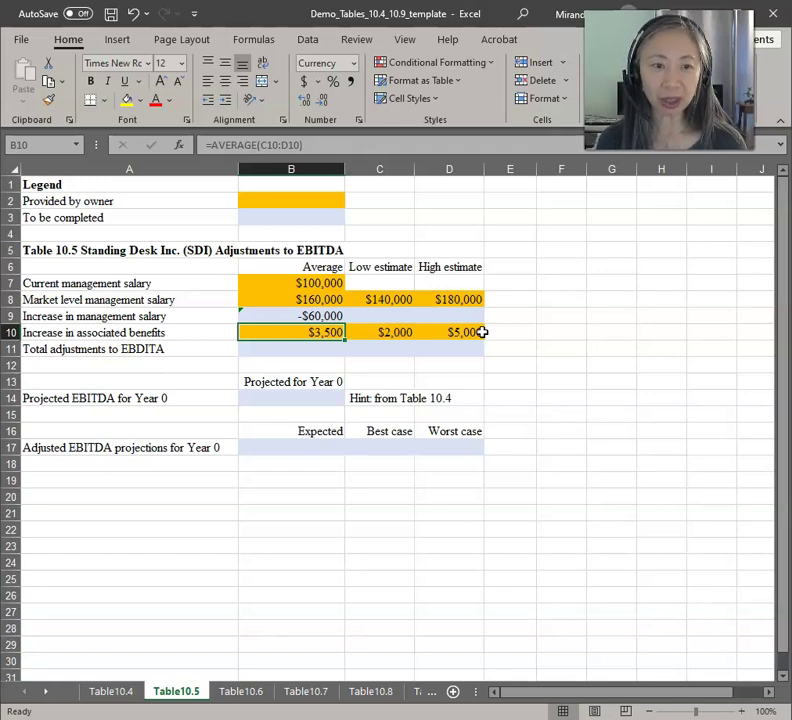
Step: Calculate the average total adjustments to EBITDA in B11 with =B9-B10
{"action": "key", "text": "Return"}
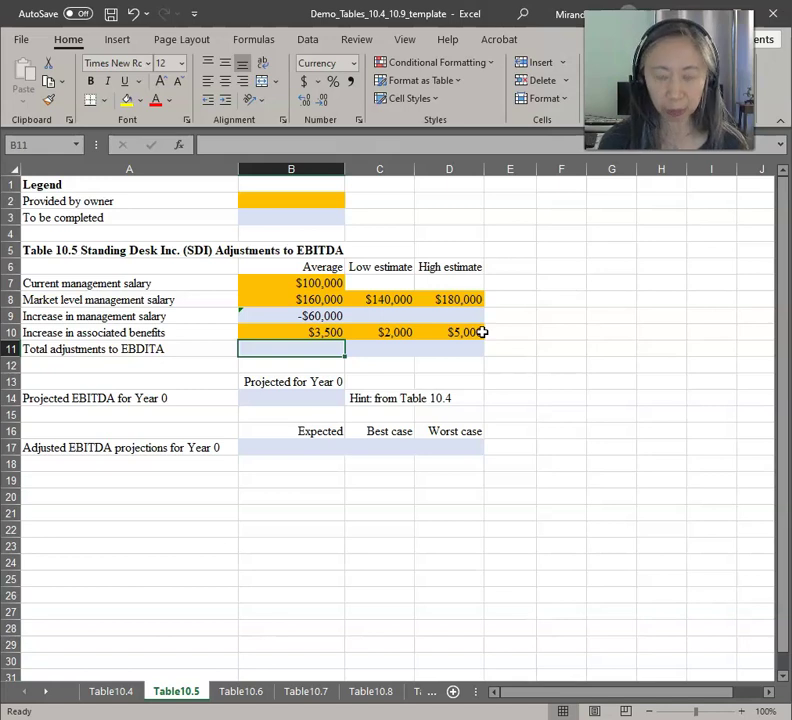
{"action": "type", "text": "="}
{"action": "key", "text": "Up"}
{"action": "key", "text": "Up"}
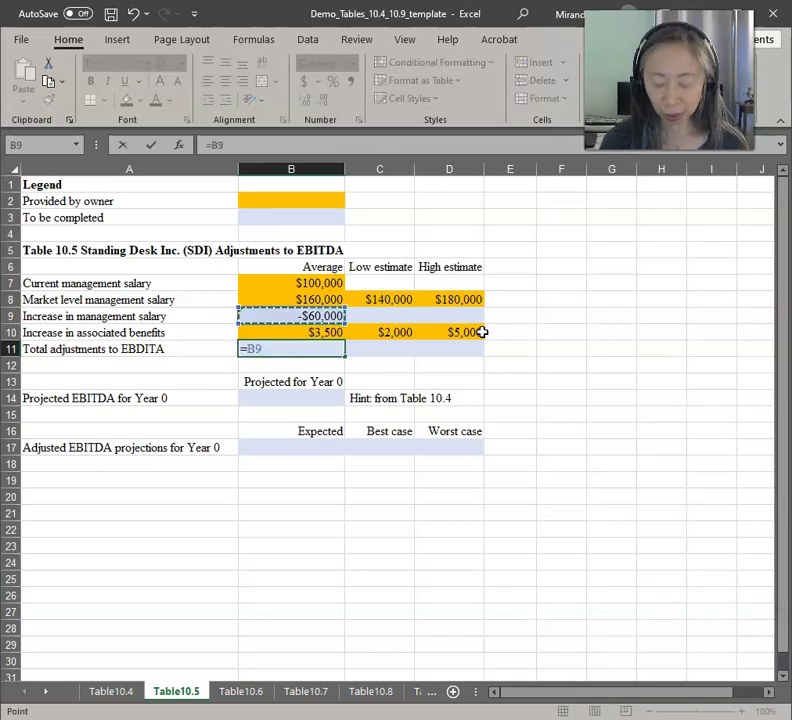
{"action": "type", "text": "-"}
{"action": "key", "text": "Up"}
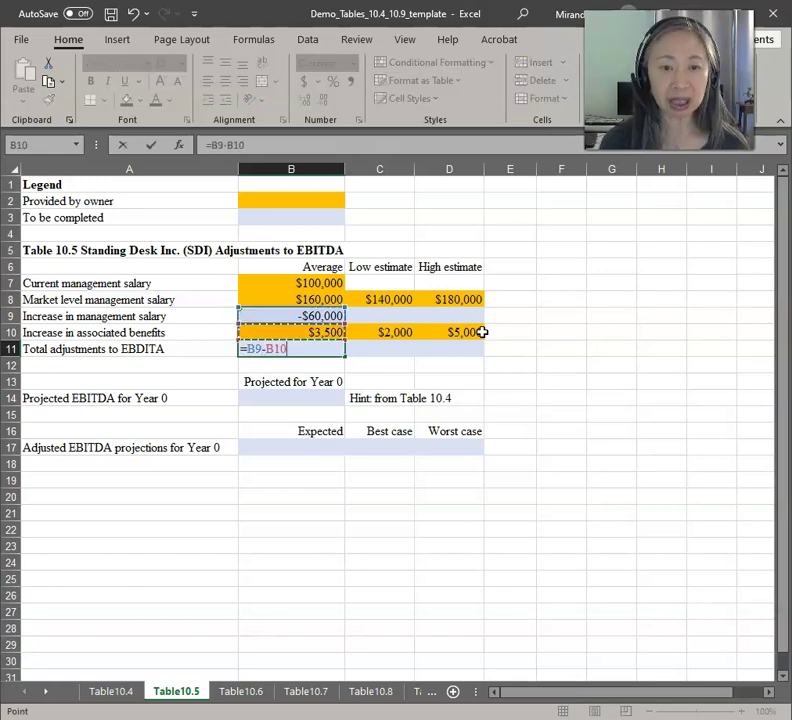
{"action": "key", "text": "Return"}
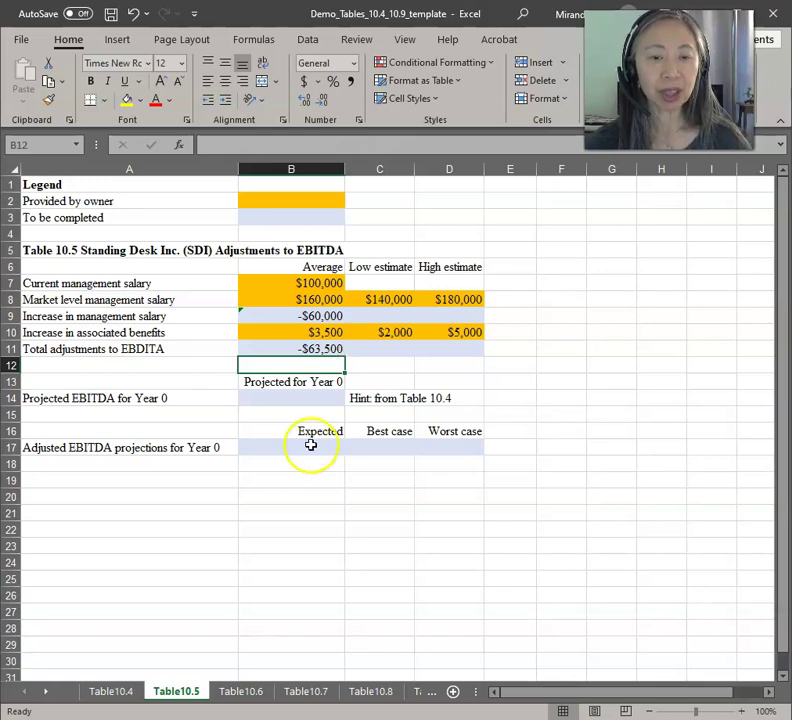
Step: Make the current management salary reference absolute in the B9 formula, giving =$B$7-B8
{"action": "left_click", "coordinate": [309, 404]}
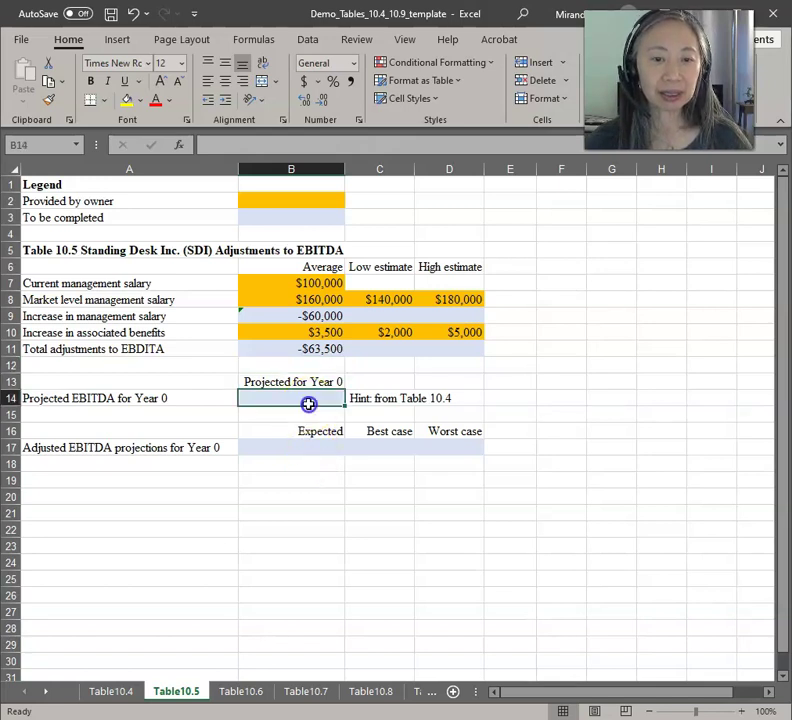
{"action": "left_click", "coordinate": [333, 317]}
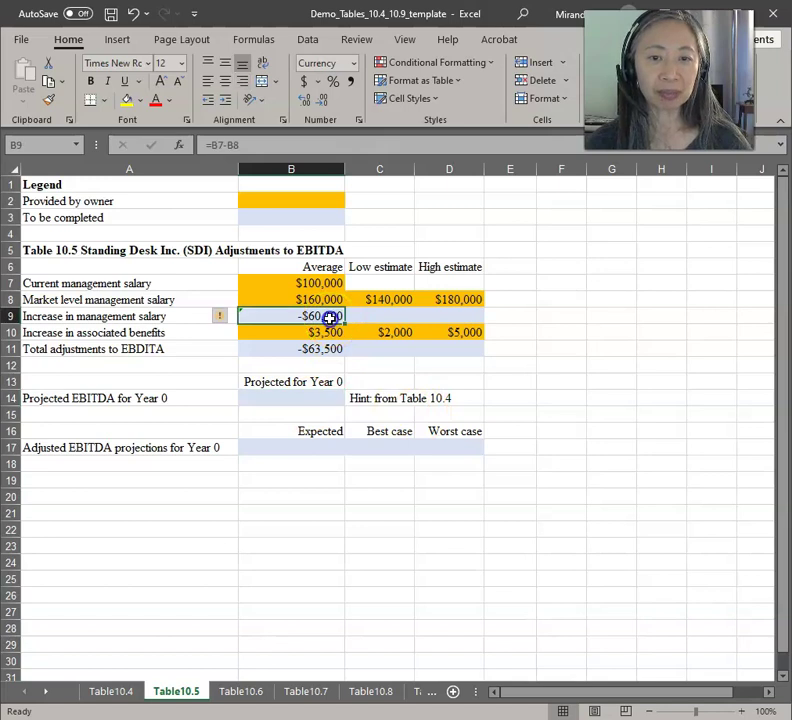
{"action": "left_click", "coordinate": [221, 146]}
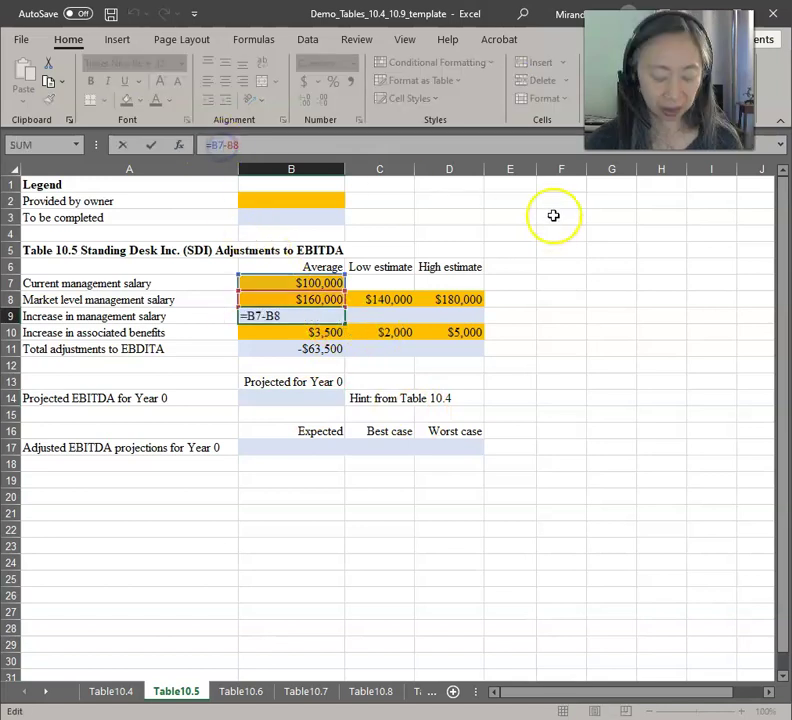
{"action": "key", "text": "F4"}
{"action": "key", "text": "Return"}
{"action": "key", "text": "Up"}
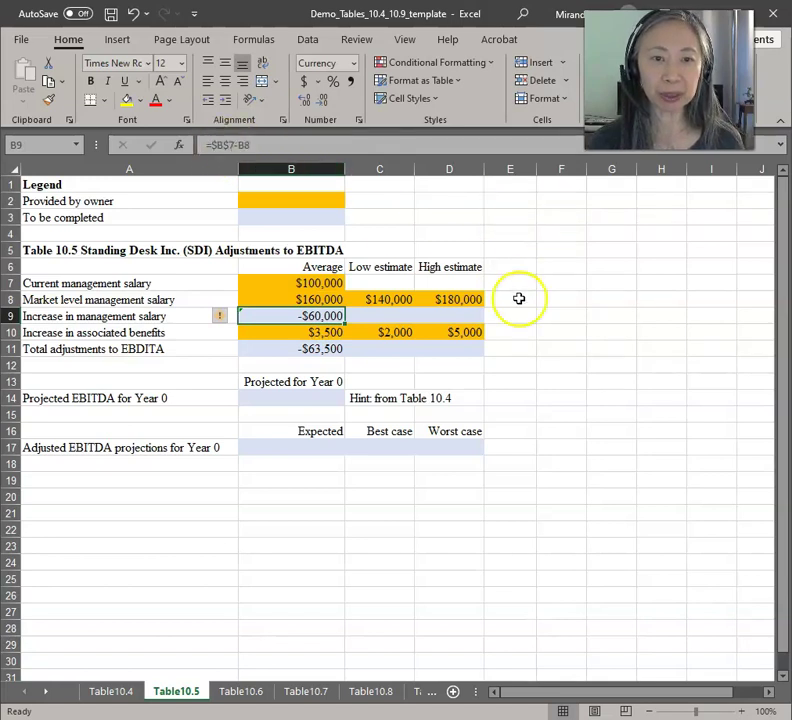
Step: Copy the management salary increase formula from B9 across to C9 and D9 for the low and high estimates
{"action": "key", "text": "ctrl+c"}
{"action": "key", "text": "shift+Right"}
{"action": "key", "text": "shift+Right"}
{"action": "key", "text": "ctrl+v"}
{"action": "key", "text": "Escape"}
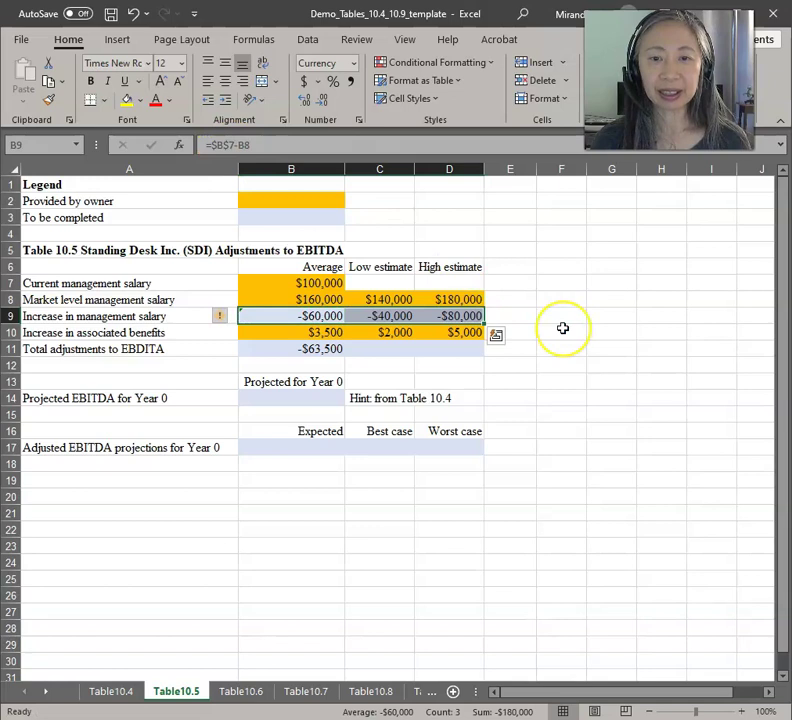
Step: Copy the total adjustments formula from B11 across to C11 and D11, and check the copied formulas
{"action": "key", "text": "Down"}
{"action": "key", "text": "Down"}
{"action": "key", "text": "Left"}
{"action": "key", "text": "ctrl+c"}
{"action": "key", "text": "shift+Right"}
{"action": "key", "text": "shift+Right"}
{"action": "key", "text": "ctrl+v"}
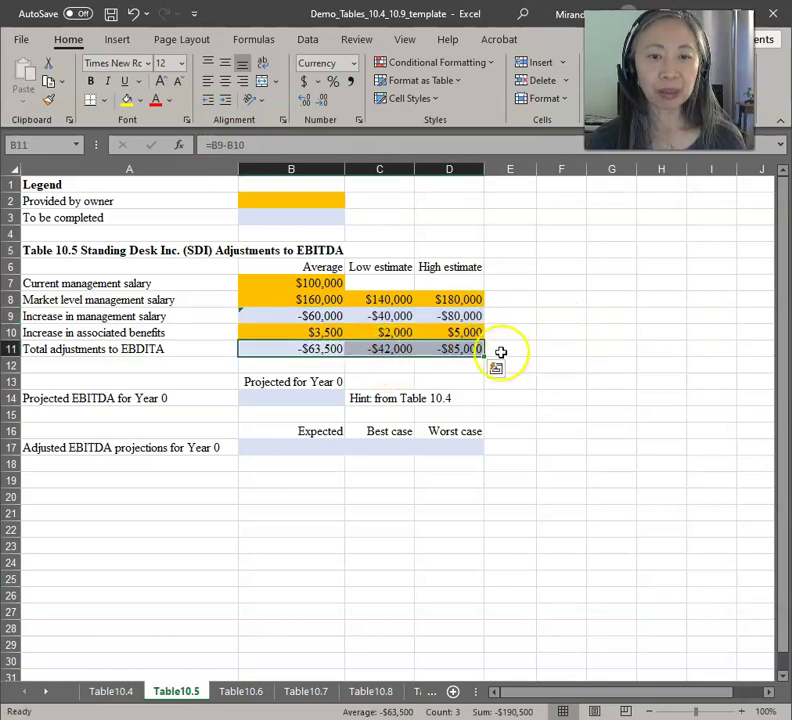
{"action": "left_click", "coordinate": [401, 348]}
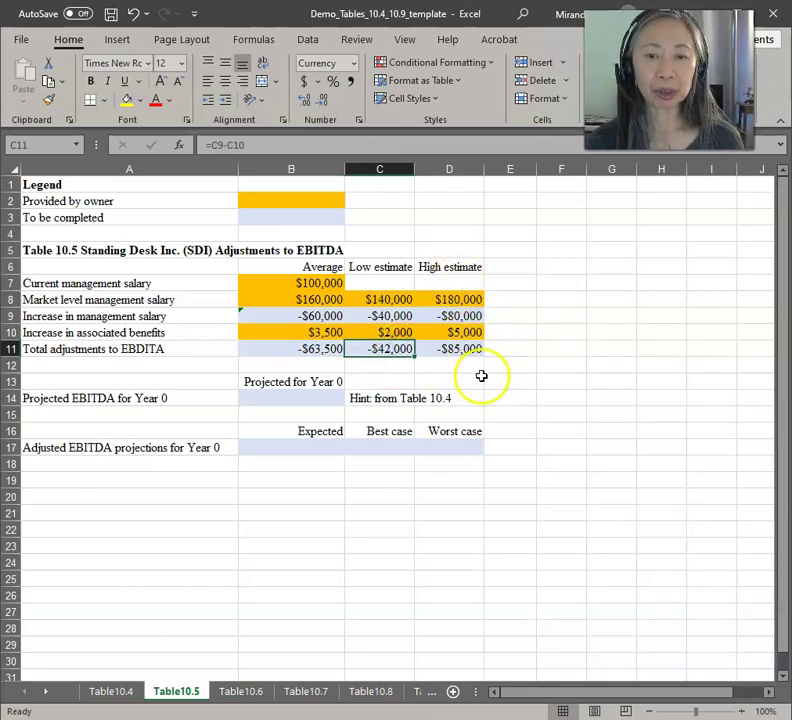
{"action": "left_click", "coordinate": [472, 350]}
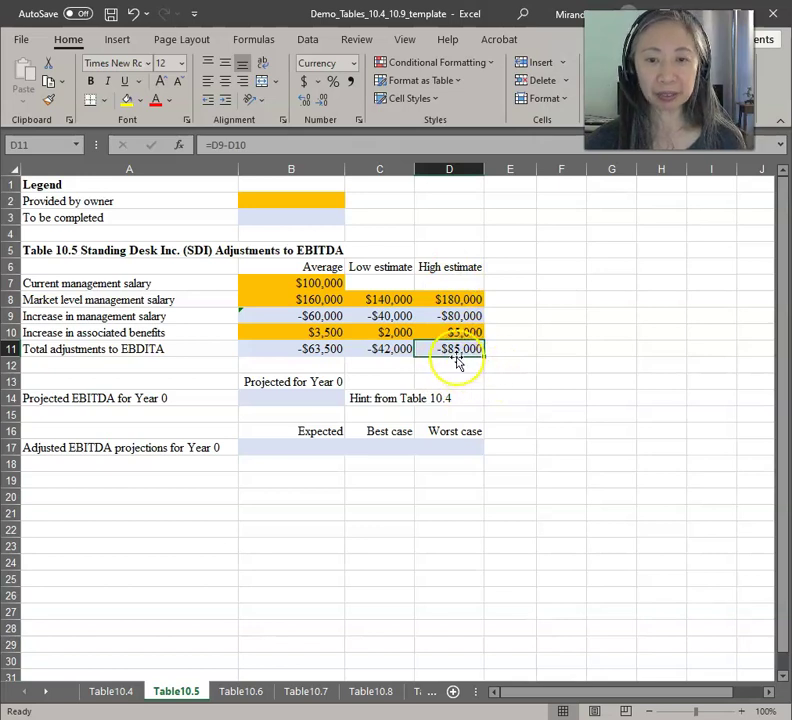
{"action": "left_click", "coordinate": [396, 348]}
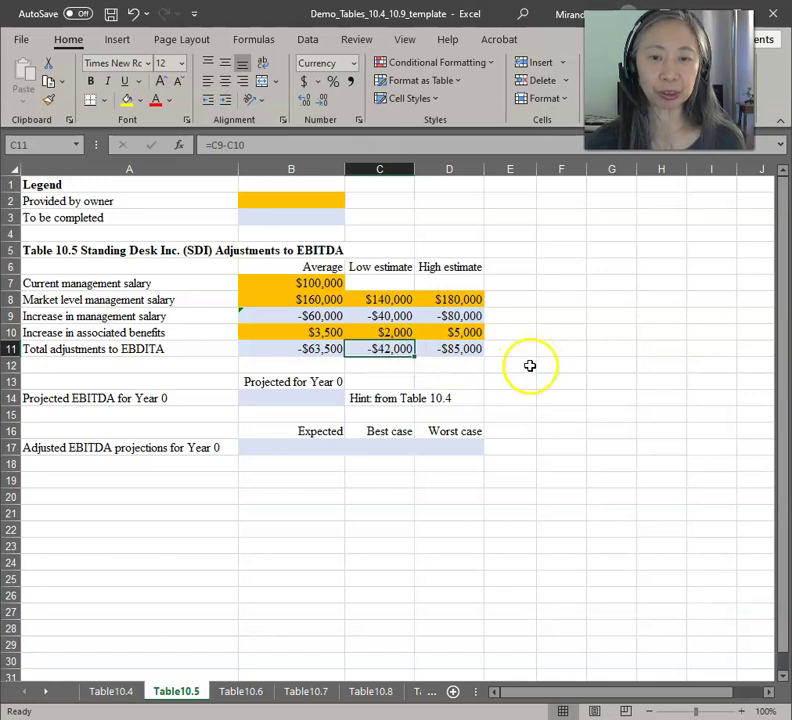
Step: Link the projected Year 0 EBITDA in B14 to the Table 10.4 income statement with =Table10.4!B15
{"action": "left_click", "coordinate": [283, 399]}
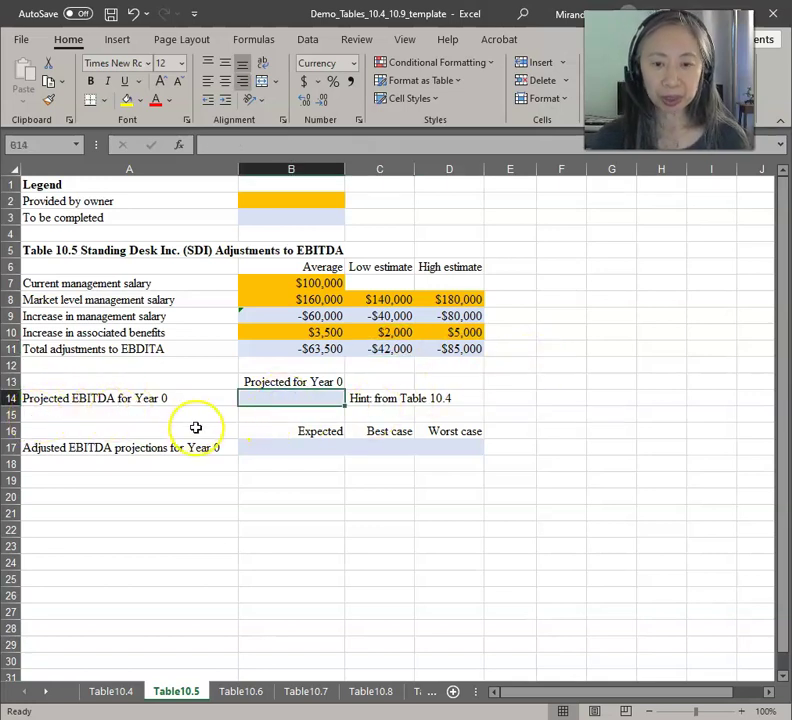
{"action": "type", "text": "="}
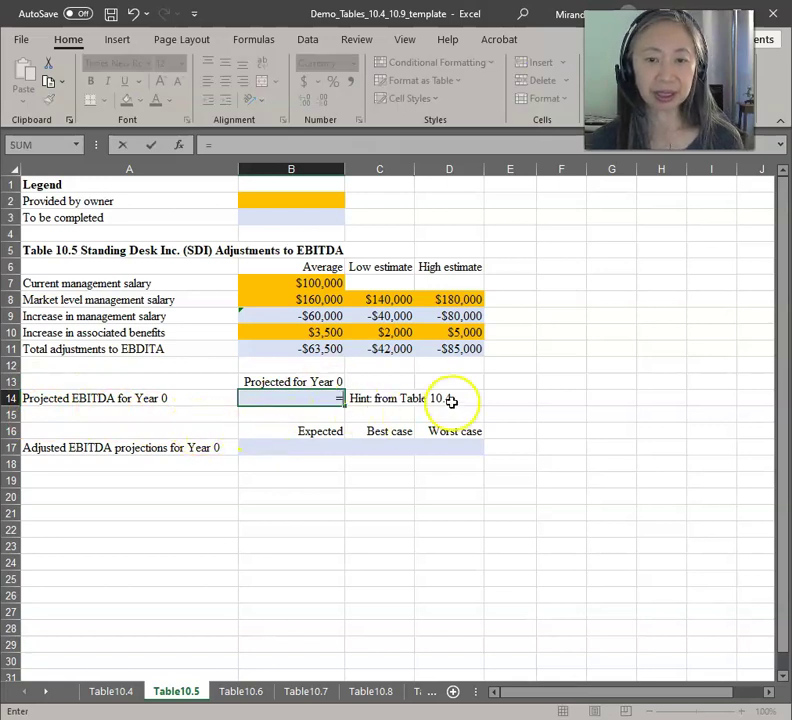
{"action": "left_click", "coordinate": [113, 692]}
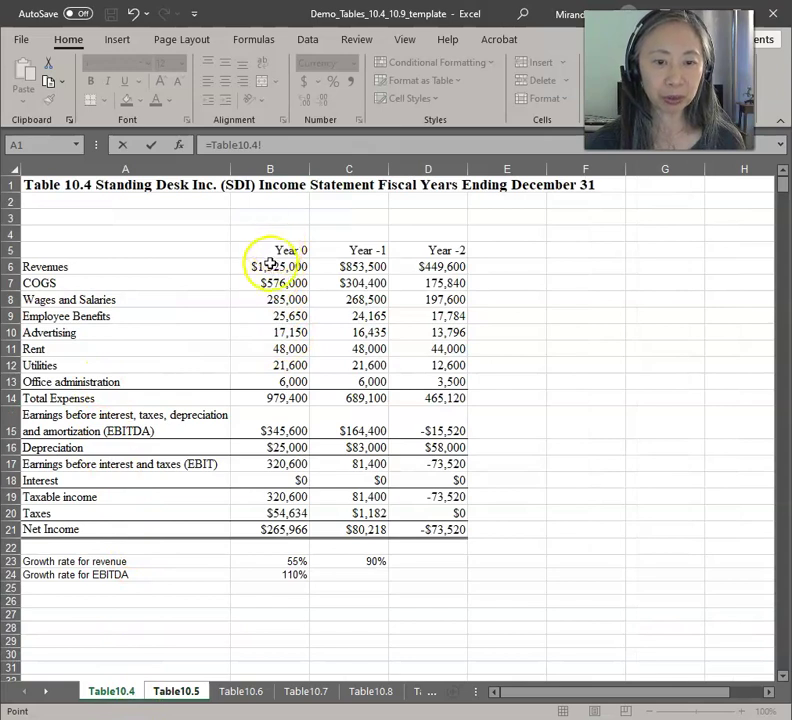
{"action": "left_click", "coordinate": [277, 428]}
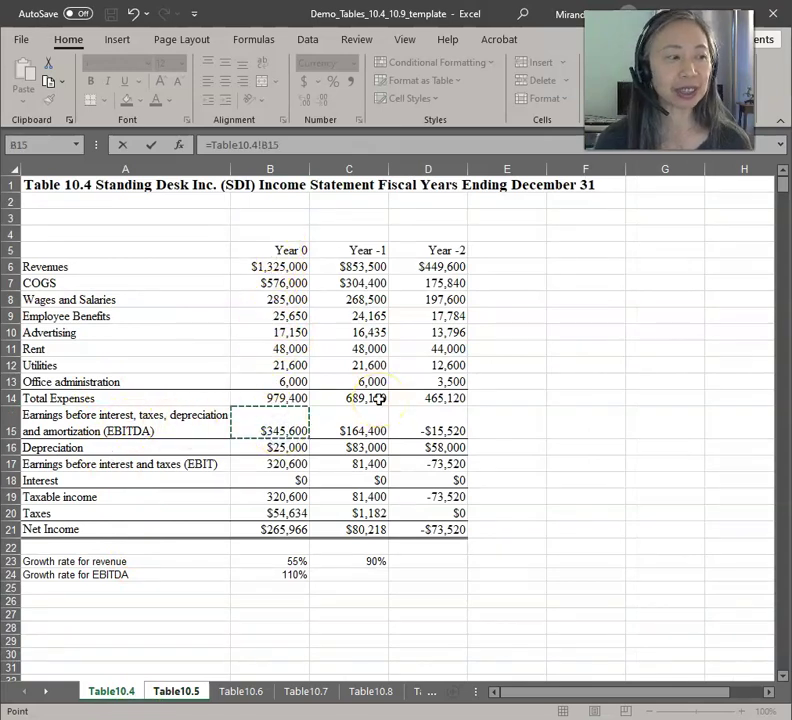
{"action": "key", "text": "Return"}
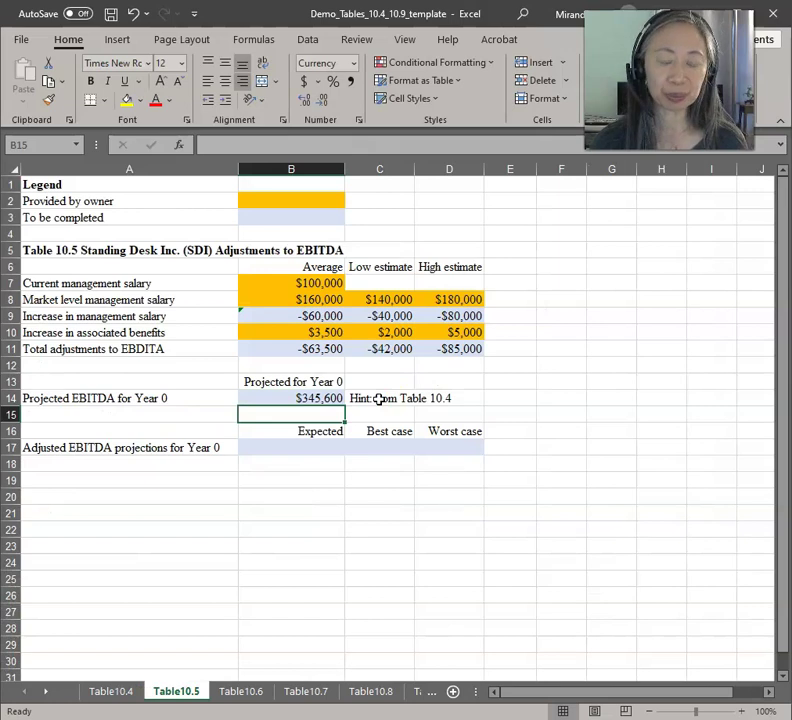
Step: Calculate the expected adjusted EBITDA for Year 0 in B17 with =$B$14+B11
{"action": "left_click", "coordinate": [290, 446]}
{"action": "type", "text": "="}
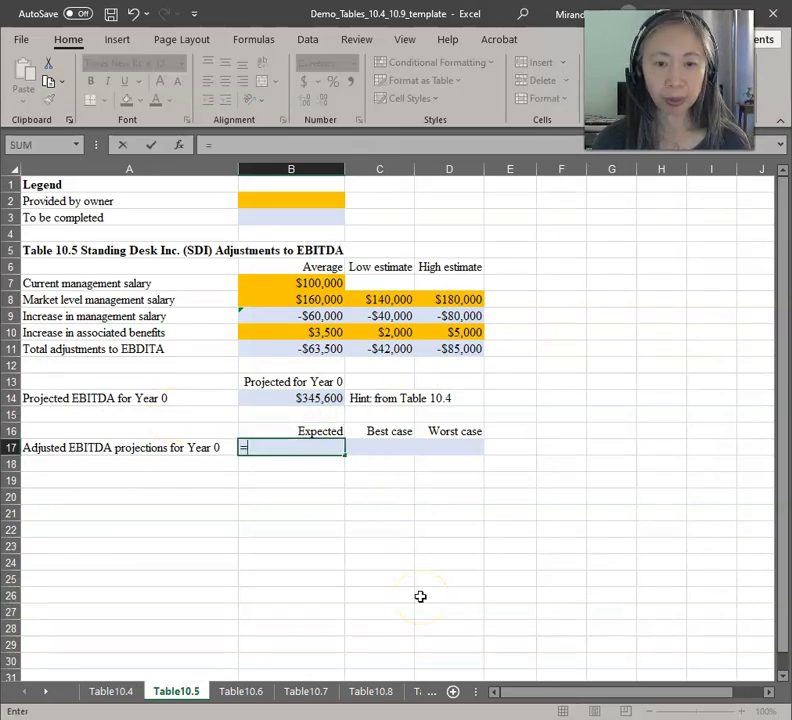
{"action": "left_click", "coordinate": [304, 399]}
{"action": "key", "text": "F4"}
{"action": "type", "text": "+"}
{"action": "left_click", "coordinate": [304, 350]}
{"action": "key", "text": "Return"}
{"action": "key", "text": "Up"}
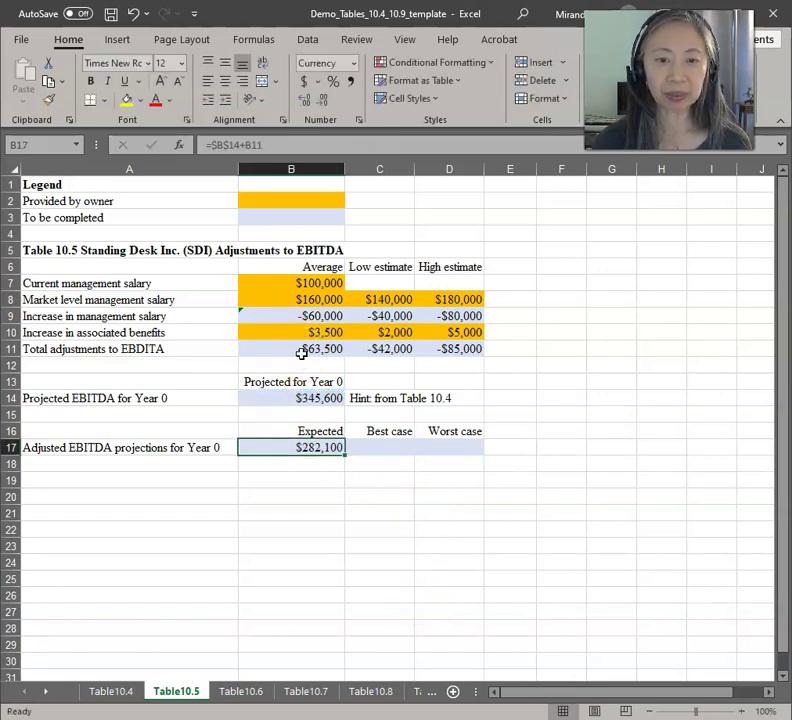
Step: Calculate the best-case adjusted EBITDA for Year 0 in C17 with =B14+C11
{"action": "key", "text": "Right"}
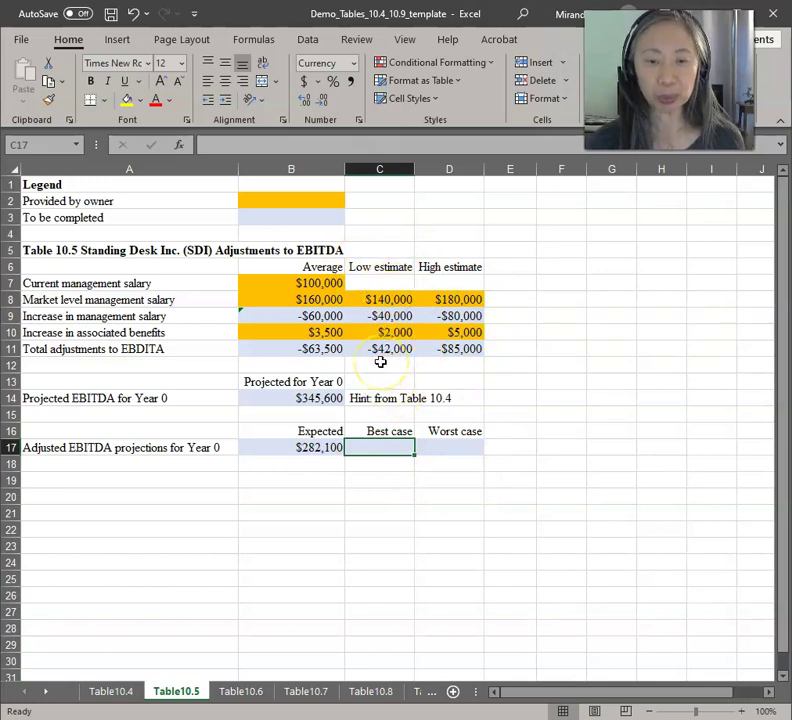
{"action": "type", "text": "="}
{"action": "left_click", "coordinate": [313, 400]}
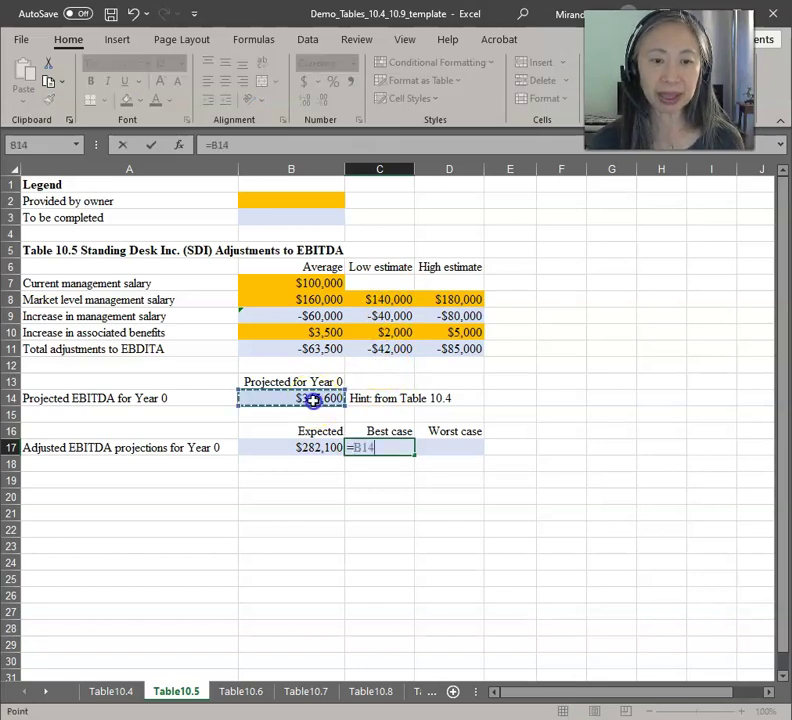
{"action": "type", "text": "+"}
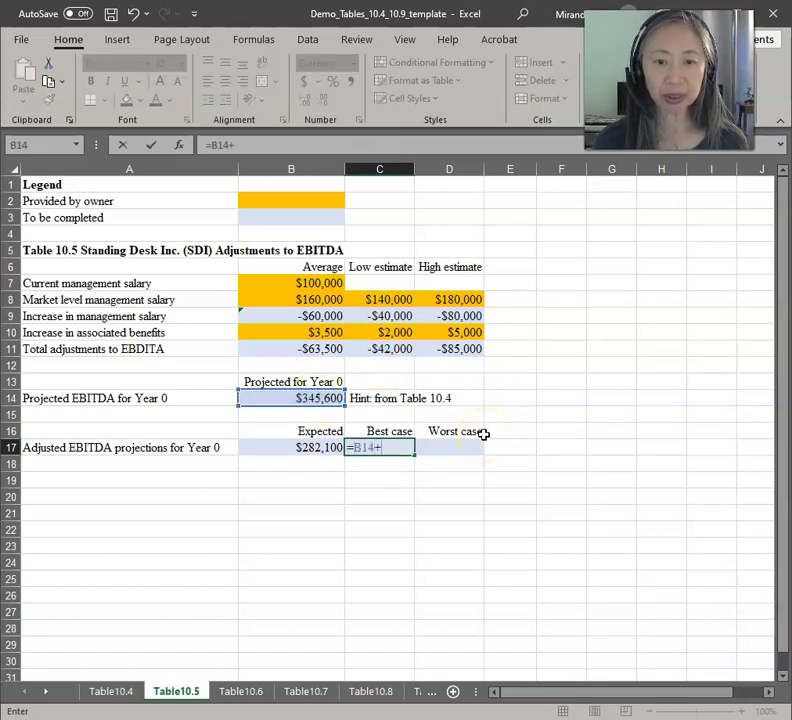
{"action": "left_click", "coordinate": [396, 350]}
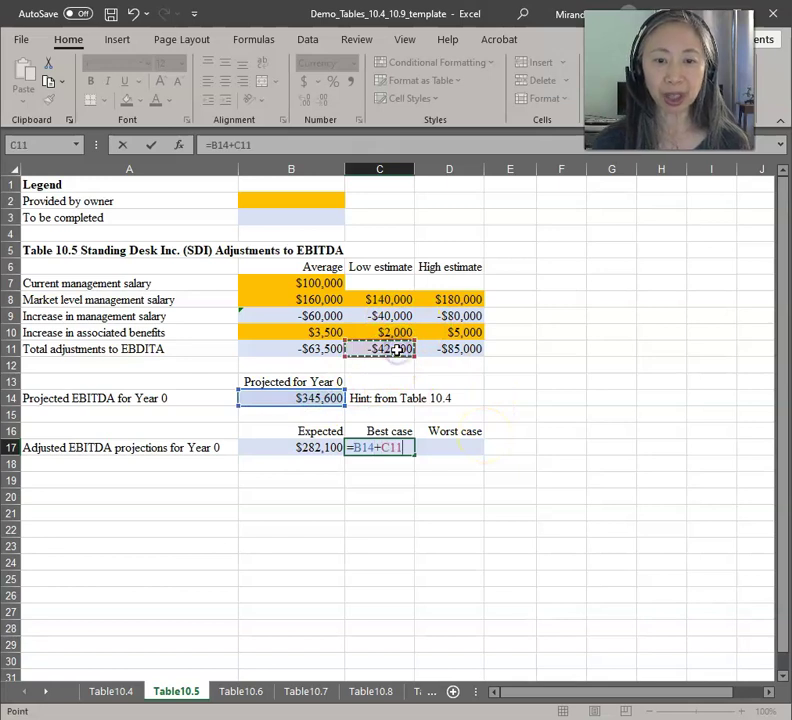
{"action": "key", "text": "Return"}
{"action": "key", "text": "Up"}
{"action": "key", "text": "Right"}
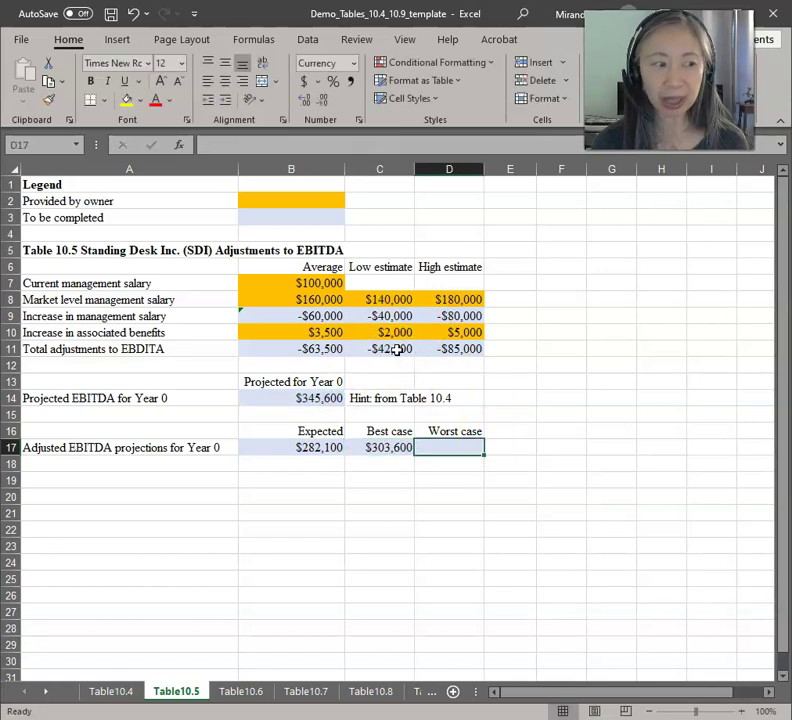
Step: Calculate the worst-case adjusted EBITDA for Year 0 in D17 with =B14+D11
{"action": "type", "text": "="}
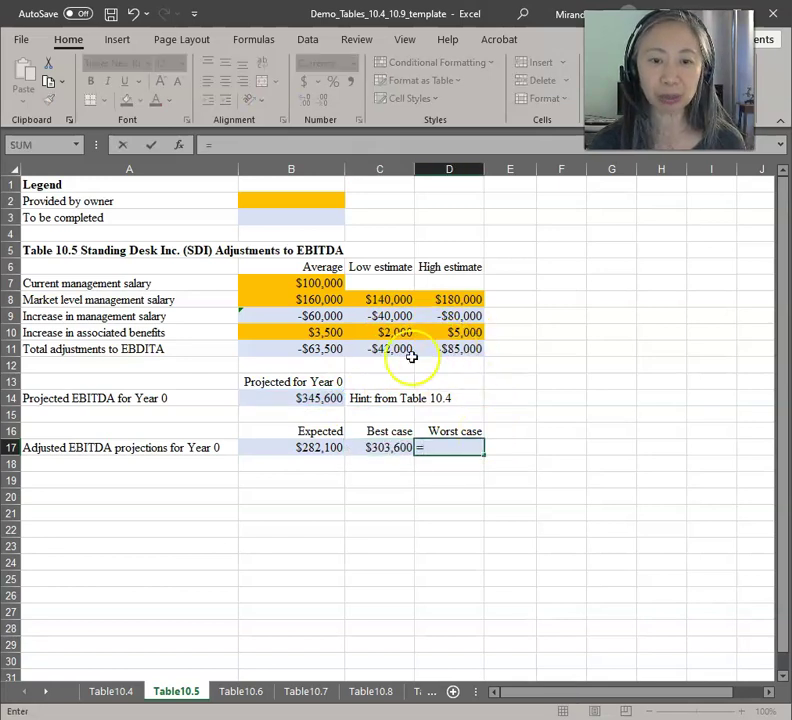
{"action": "left_click", "coordinate": [320, 398]}
{"action": "type", "text": "+"}
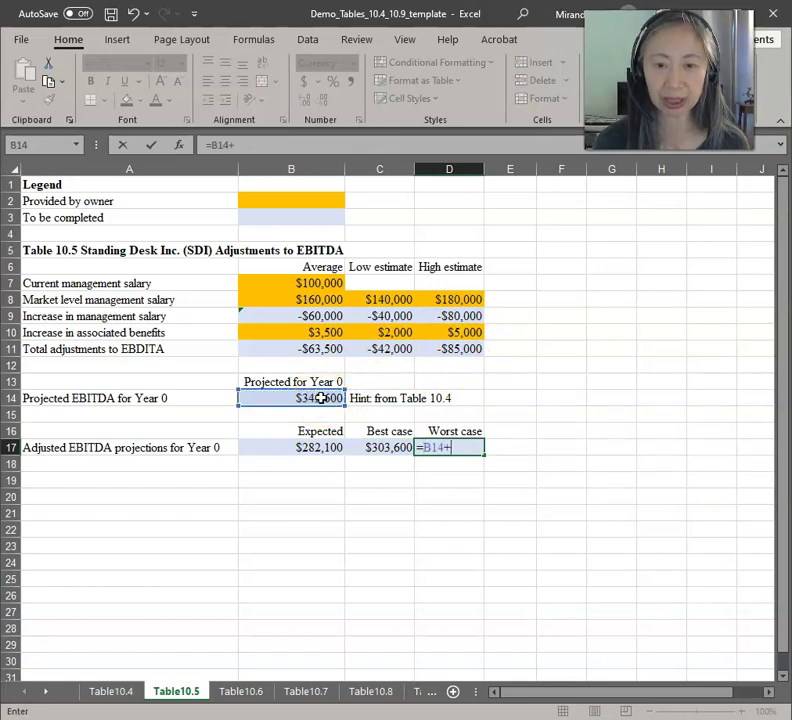
{"action": "left_click", "coordinate": [464, 345]}
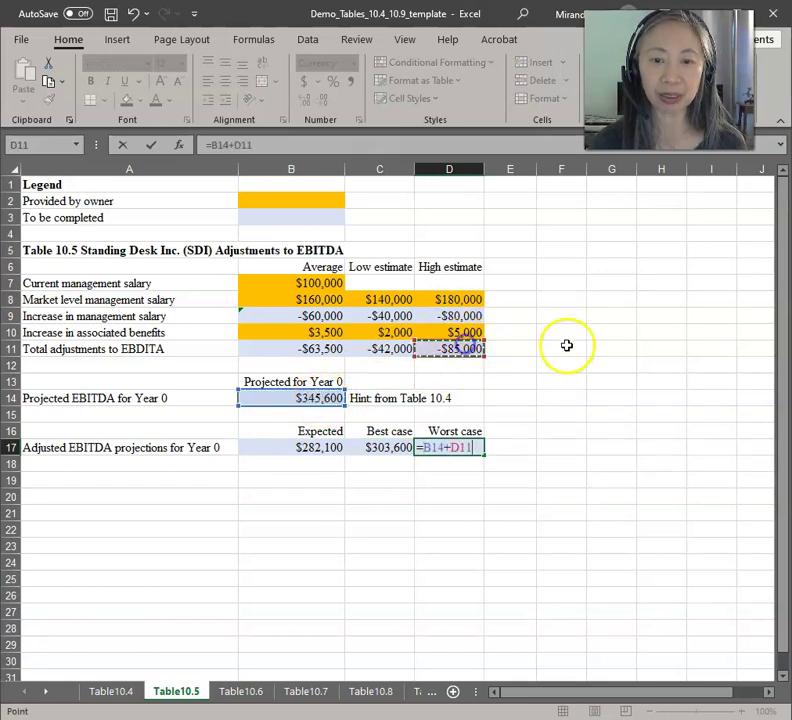
{"action": "key", "text": "Return"}
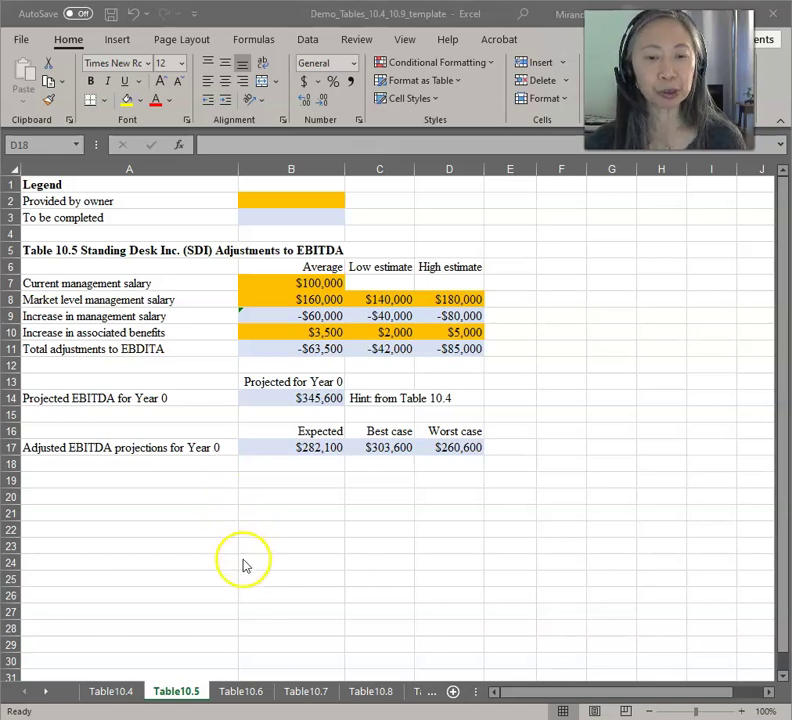
Step: Go to the free cash flows forecast on the Table10.6 sheet and point out the legend's owner-provided colour in B2
{"action": "left_click", "coordinate": [231, 693]}
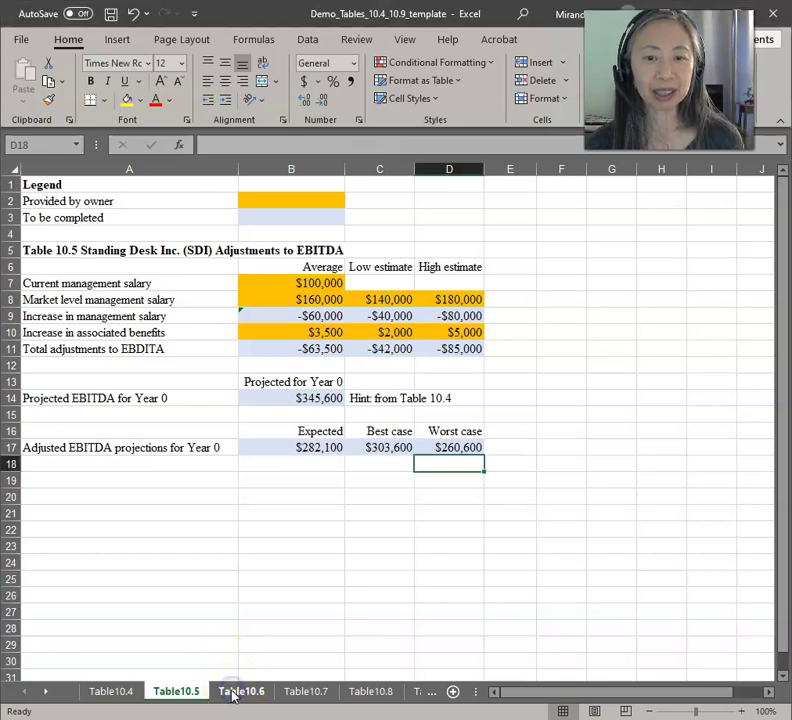
{"action": "left_click", "coordinate": [231, 693]}
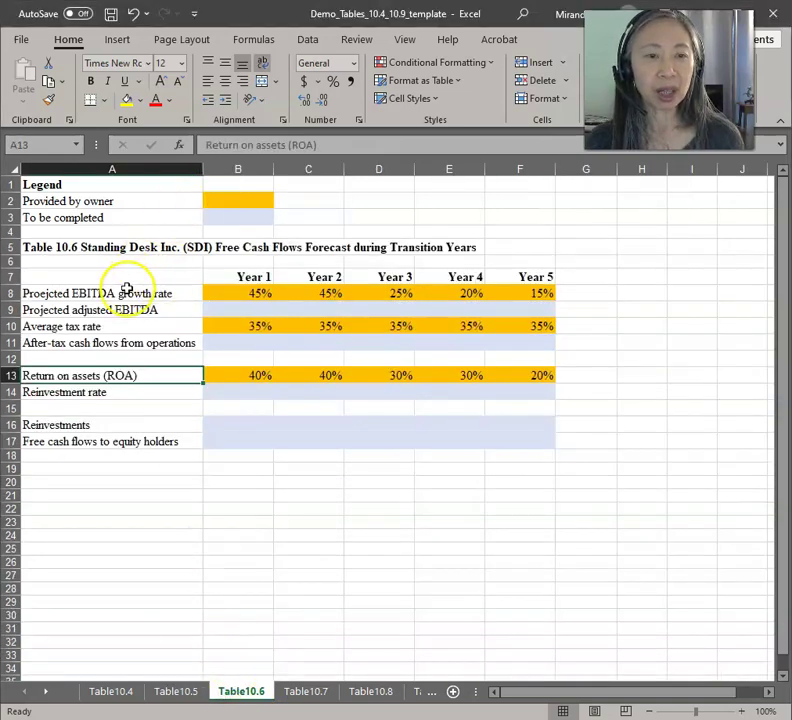
{"action": "left_click", "coordinate": [245, 199]}
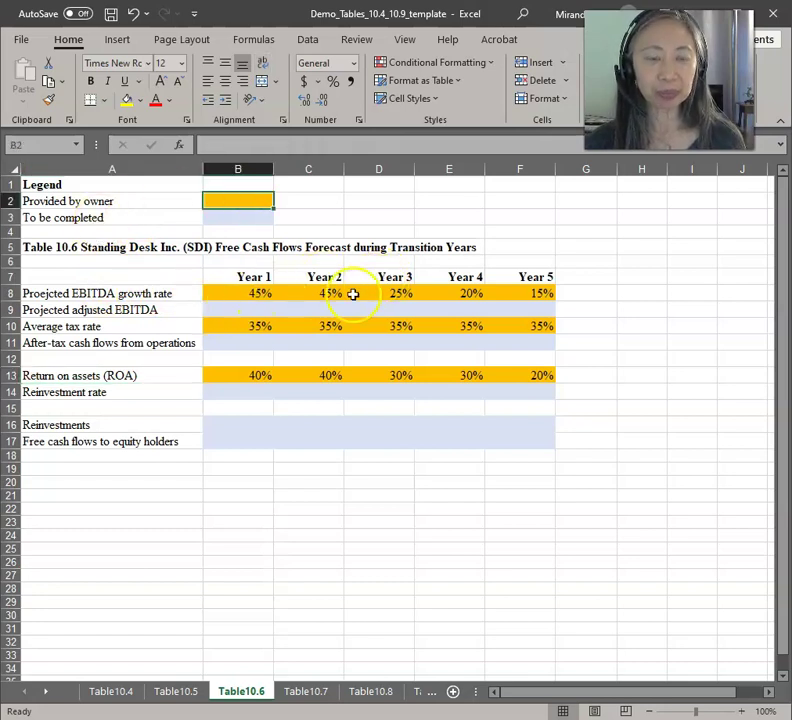
Step: Enter the explanatory note " = previous EBITDA * (1+growth rate) in G9, beside the projected adjusted EBITDA row
{"action": "left_click", "coordinate": [579, 307]}
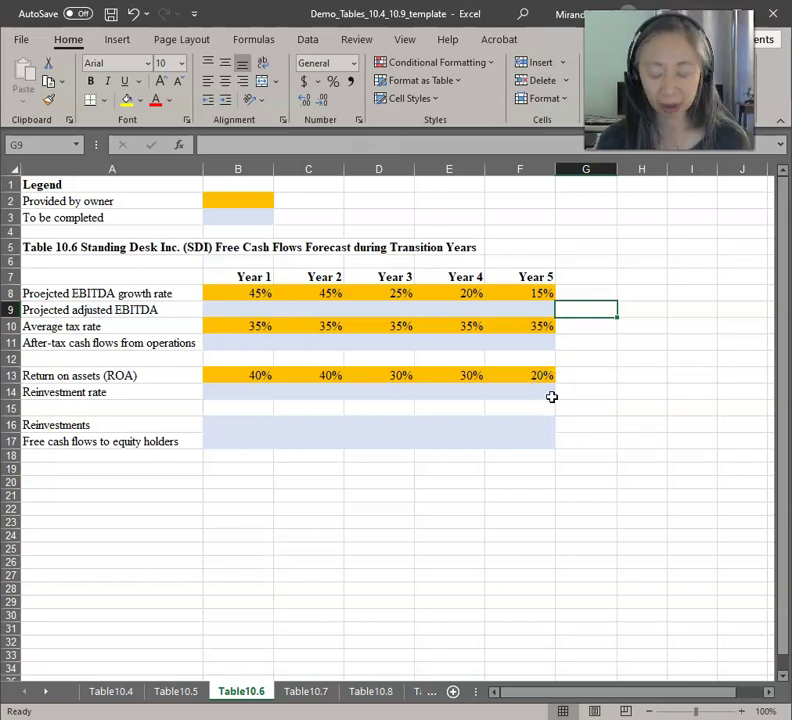
{"action": "type", "text": "="}
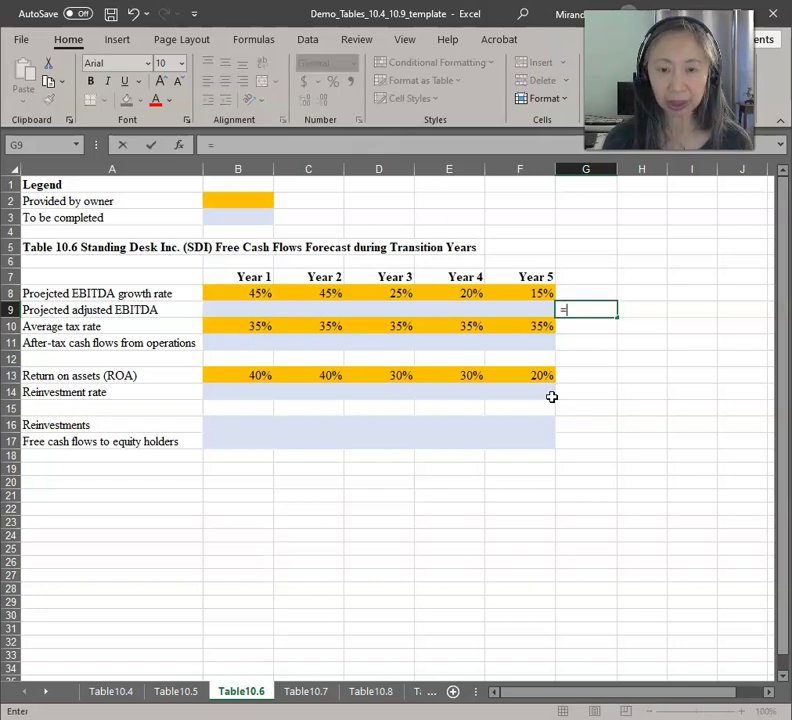
{"action": "key", "text": "BackSpace"}
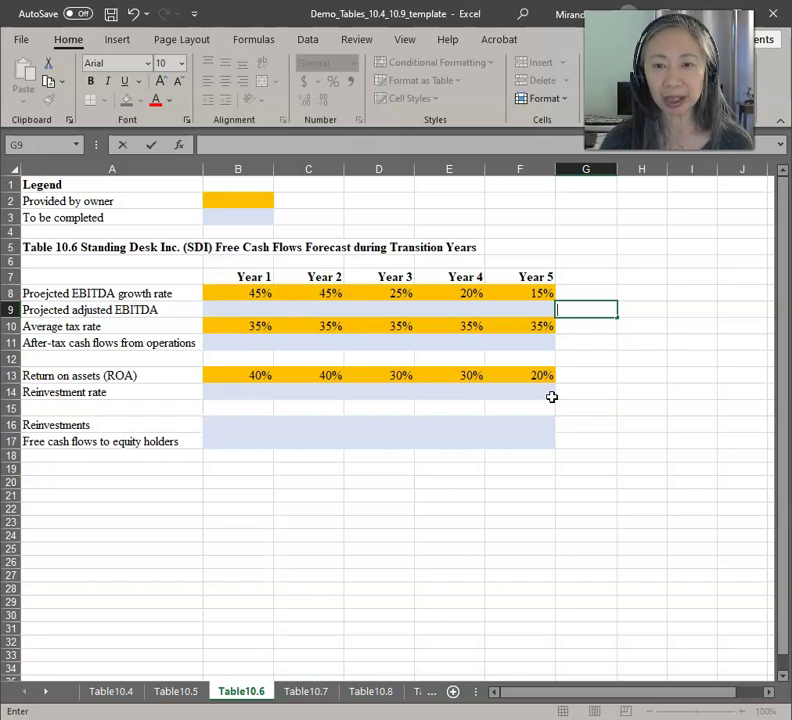
{"action": "type", "text": "\""}
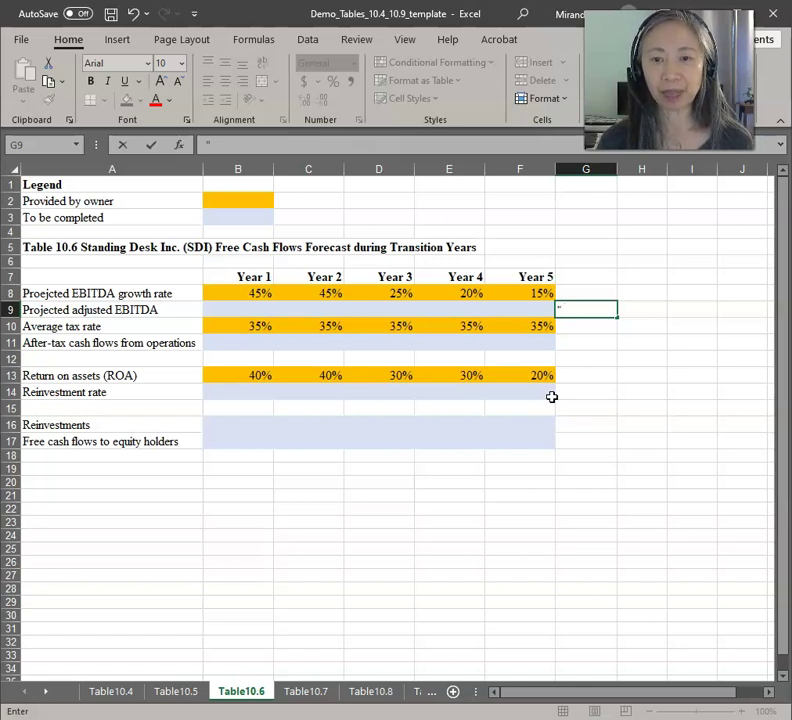
{"action": "type", "text": " ="}
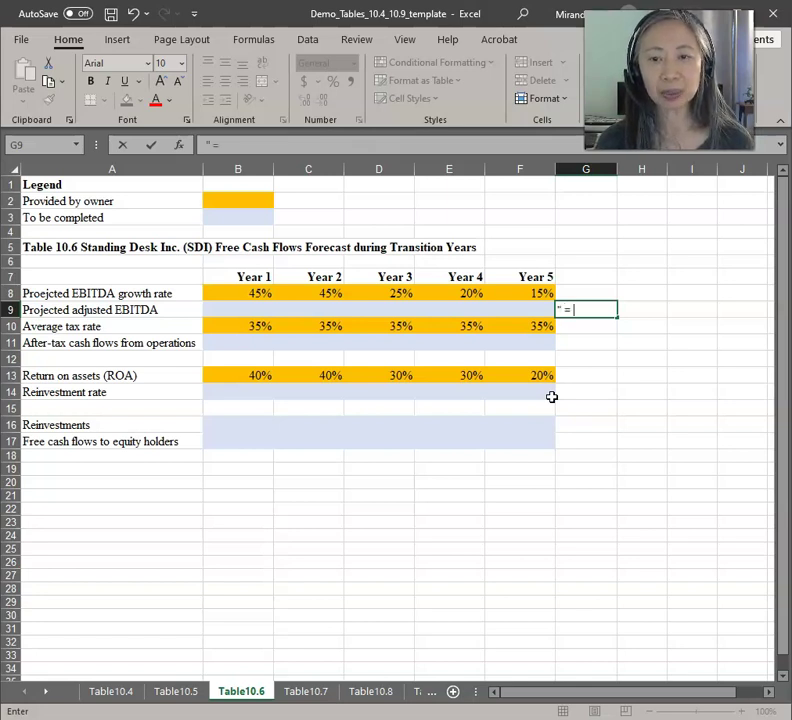
{"action": "type", "text": " p"}
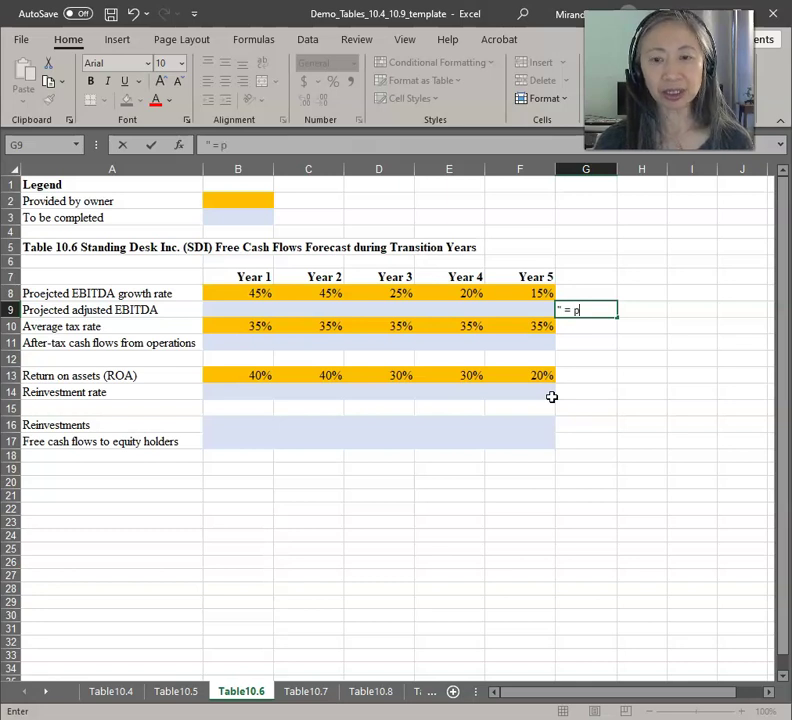
{"action": "type", "text": "revious ED"}
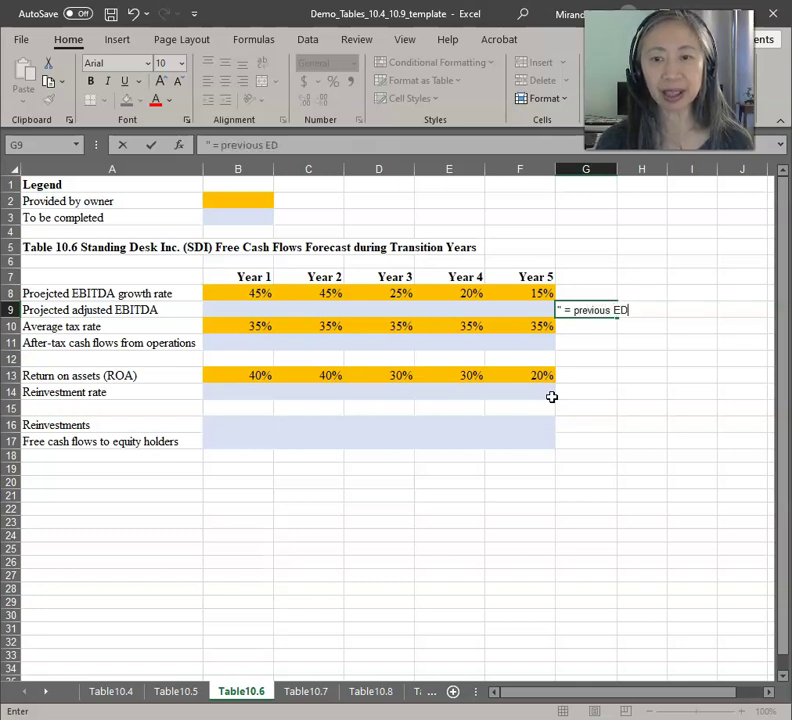
{"action": "key", "text": "BackSpace"}
{"action": "type", "text": "BITDA "}
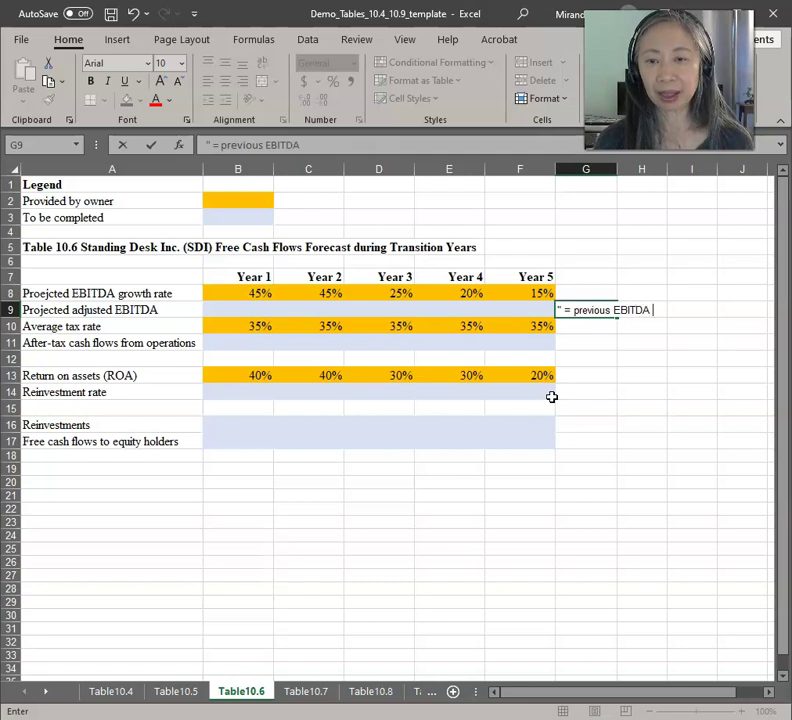
{"action": "type", "text": "* (1+"}
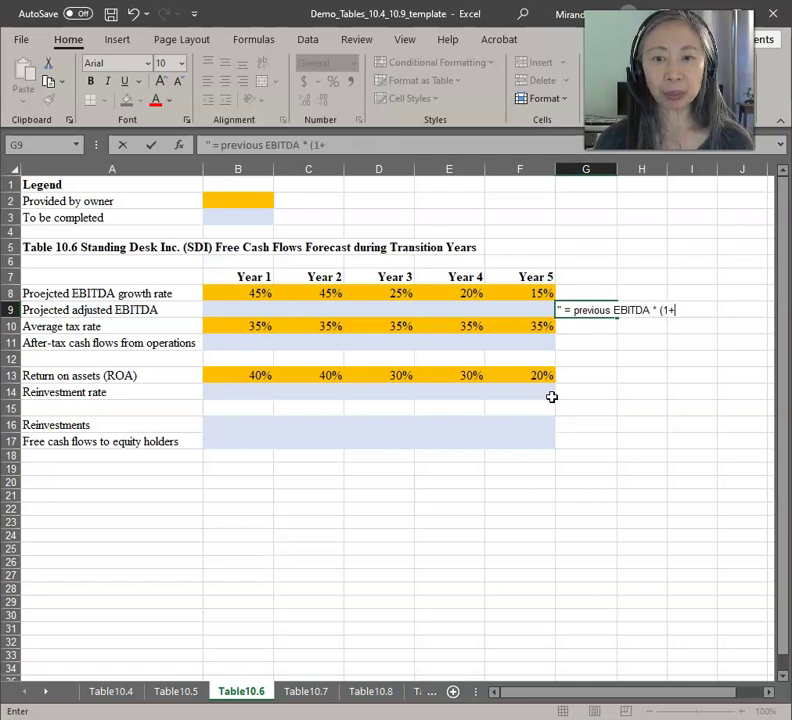
{"action": "type", "text": "growth rate)"}
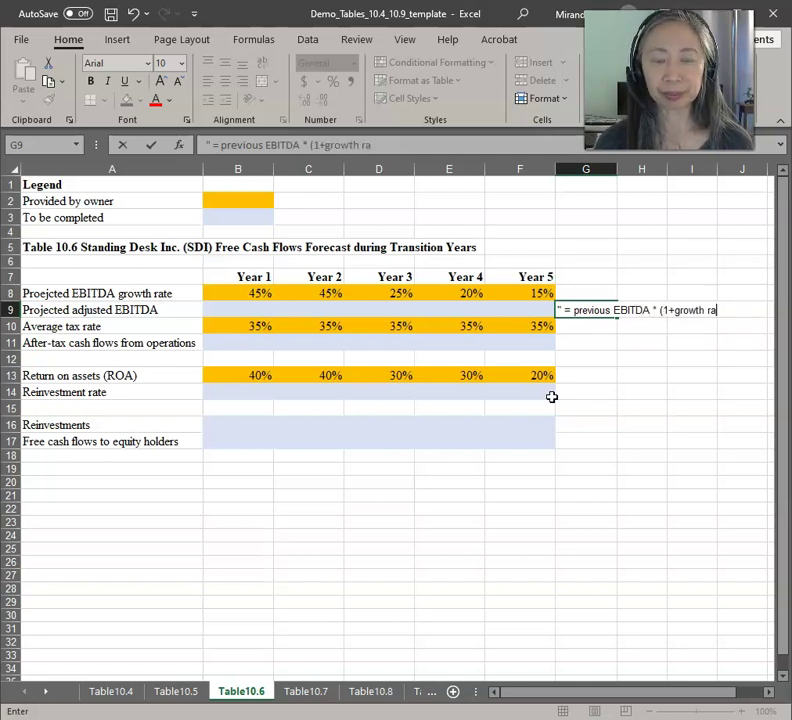
{"action": "key", "text": "Return"}
{"action": "key", "text": "Up"}
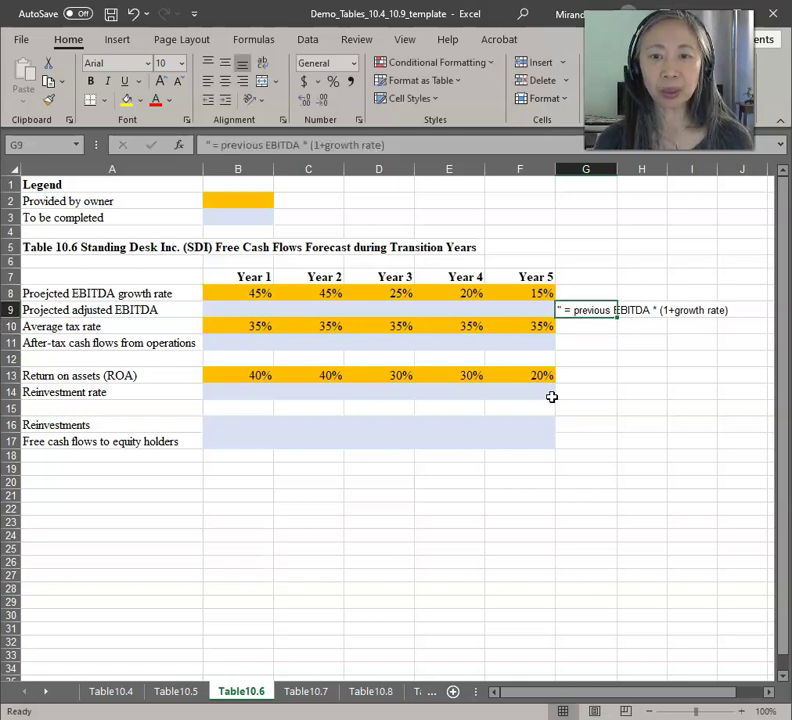
{"action": "key", "text": "Left"}
{"action": "key", "text": "Left"}
{"action": "key", "text": "Left"}
{"action": "key", "text": "Left"}
{"action": "key", "text": "Left"}
{"action": "key", "text": "Up"}
{"action": "key", "text": "Down"}
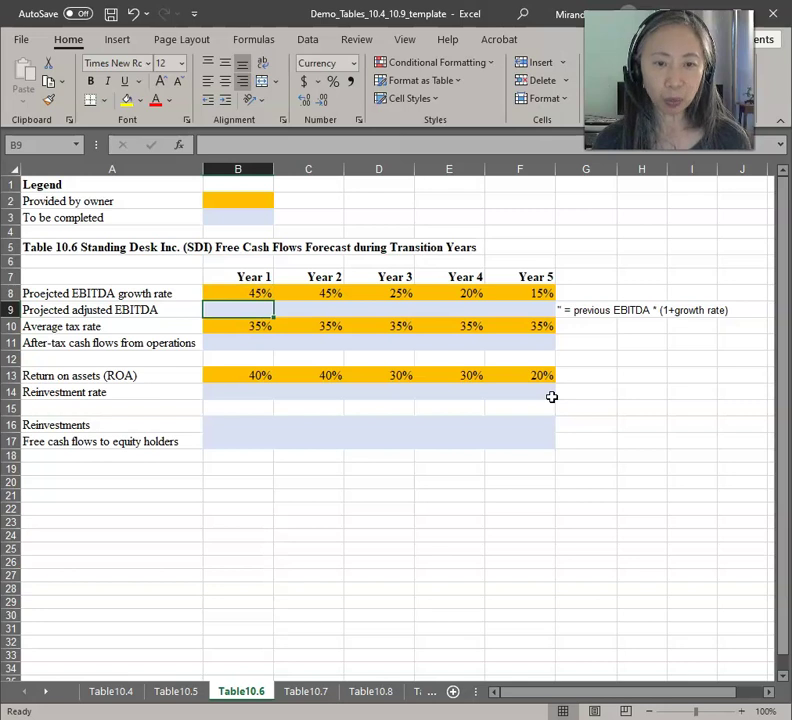
{"action": "type", "text": "="}
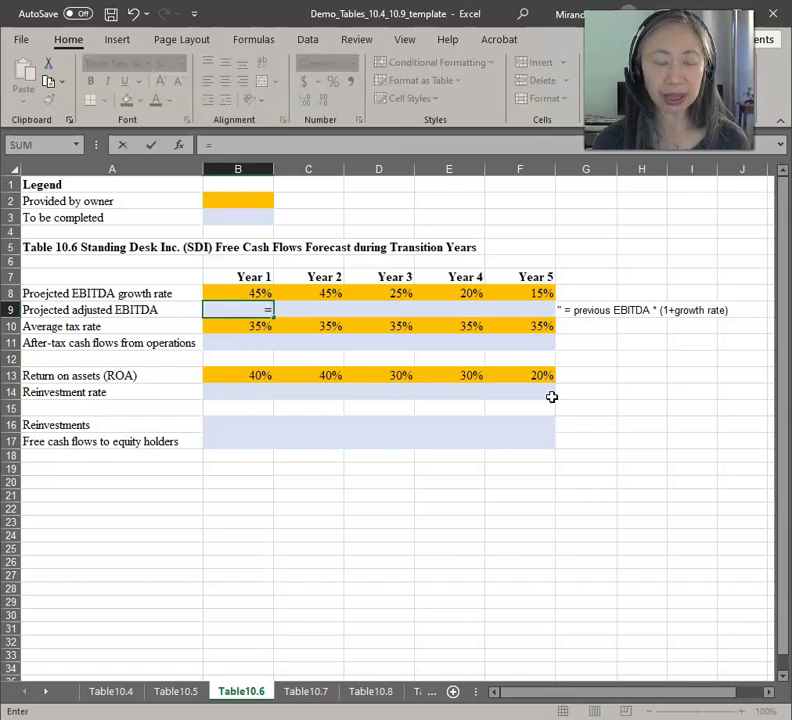
{"action": "key", "text": "Escape"}
Step: Append "Hint: year 0 EBITDA from Table 10.5" to the note in G9 and check the full text
{"action": "double_click", "coordinate": [573, 311]}
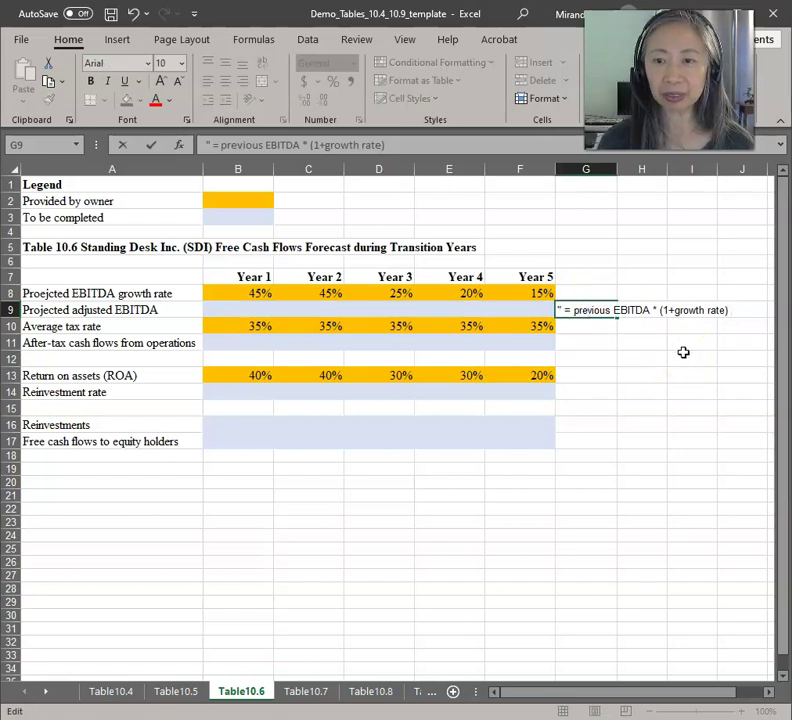
{"action": "type", "text": "Hint: year 0"}
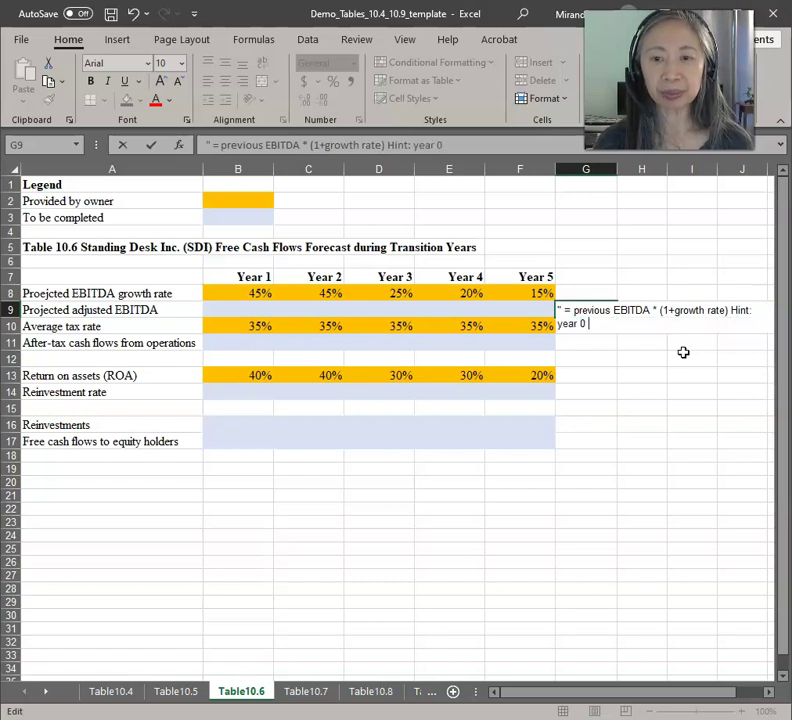
{"action": "type", "text": " EBI"}
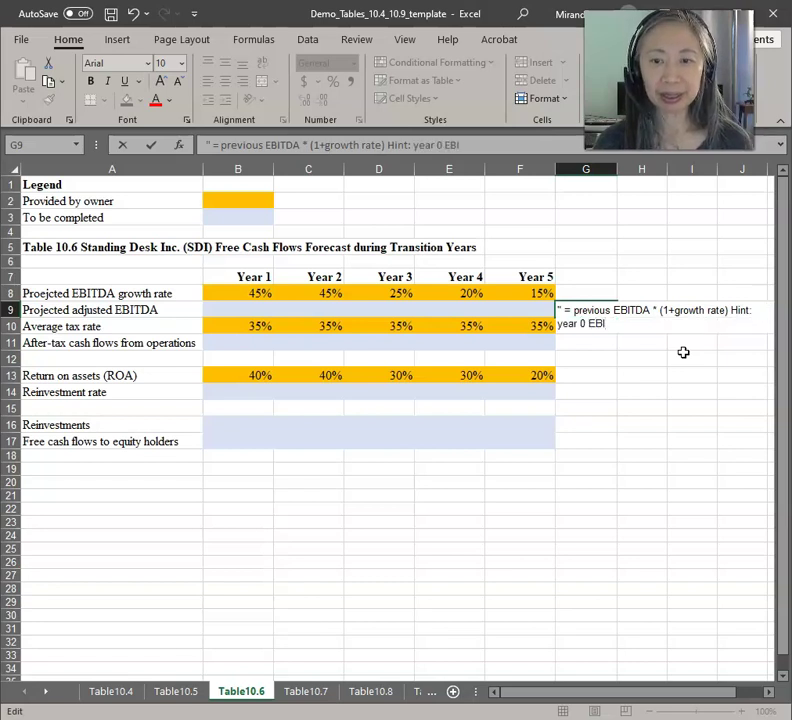
{"action": "type", "text": "TDA in"}
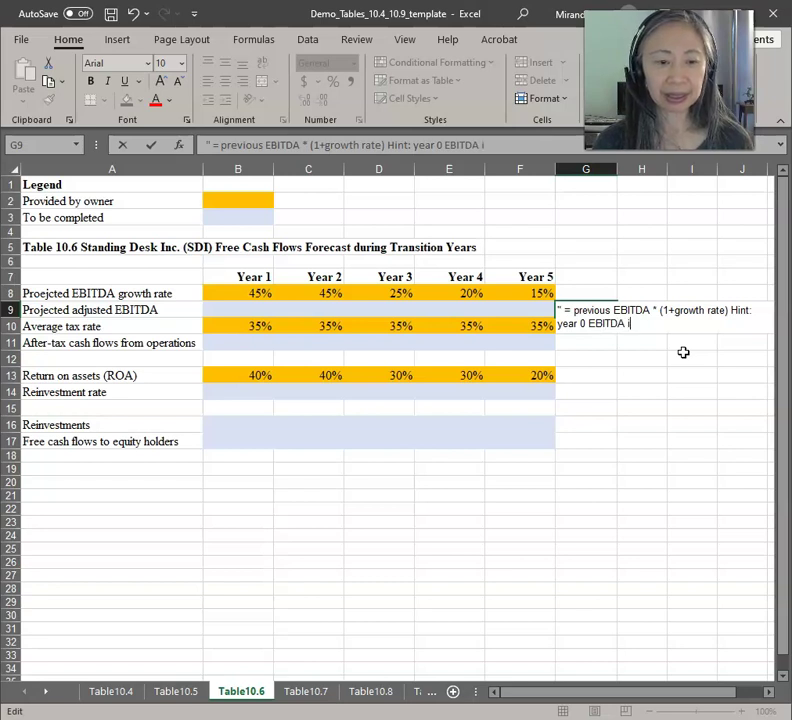
{"action": "key", "text": "BackSpace"}
{"action": "key", "text": "BackSpace"}
{"action": "type", "text": "from T"}
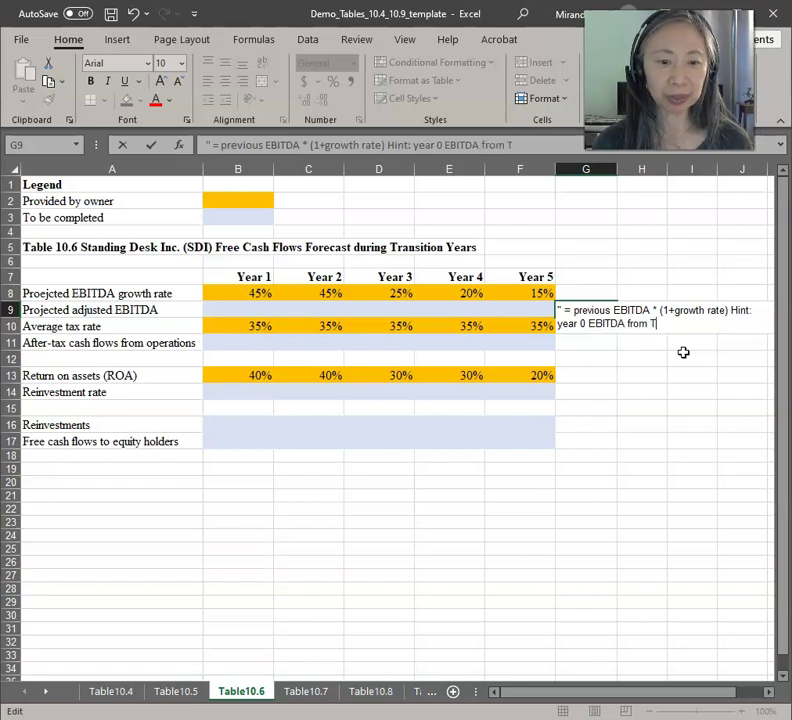
{"action": "type", "text": "able 10.5"}
{"action": "key", "text": "Return"}
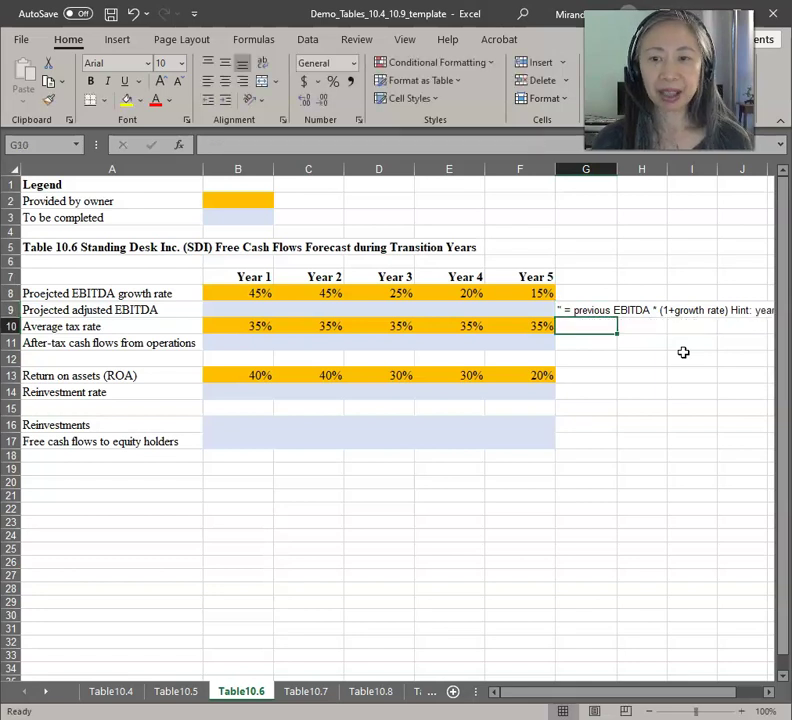
{"action": "left_click", "coordinate": [585, 310]}
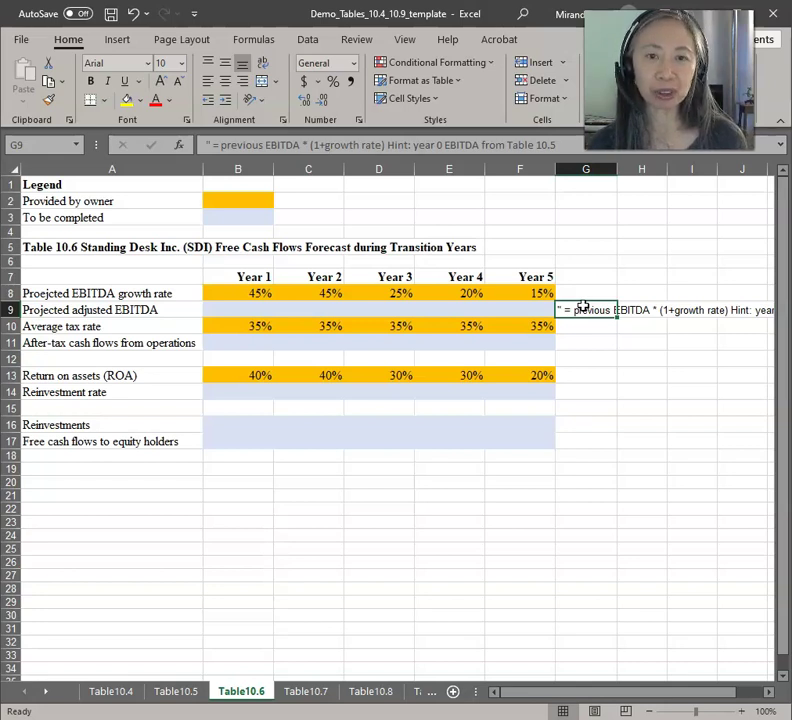
{"action": "left_click", "coordinate": [583, 309]}
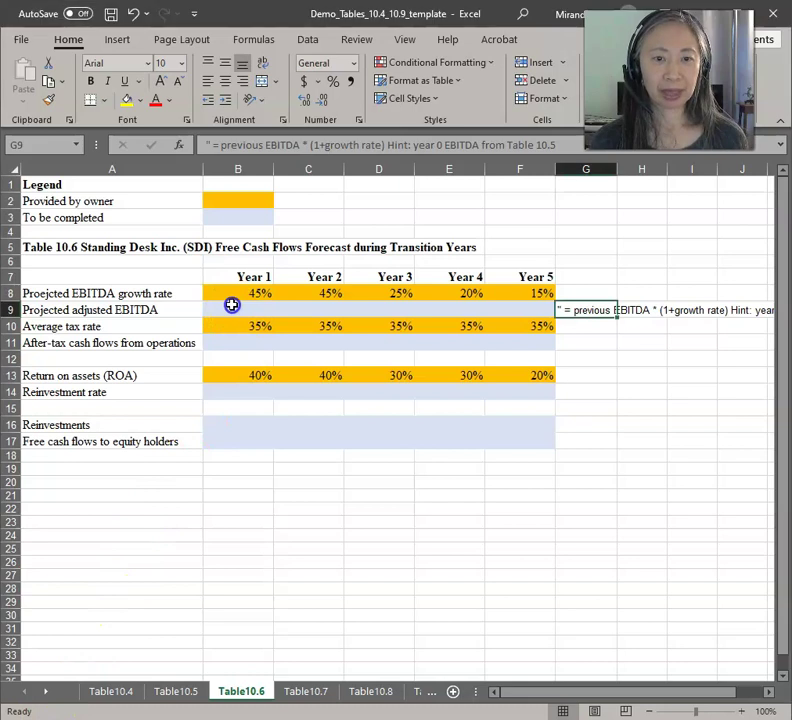
Step: Enter the Year 1 projected adjusted EBITDA in B9 as =Table10.5!B17*(1=Table10.6!B8), using the expected Year 0 figure from the Table10.5 sheet
{"action": "left_click", "coordinate": [235, 310]}
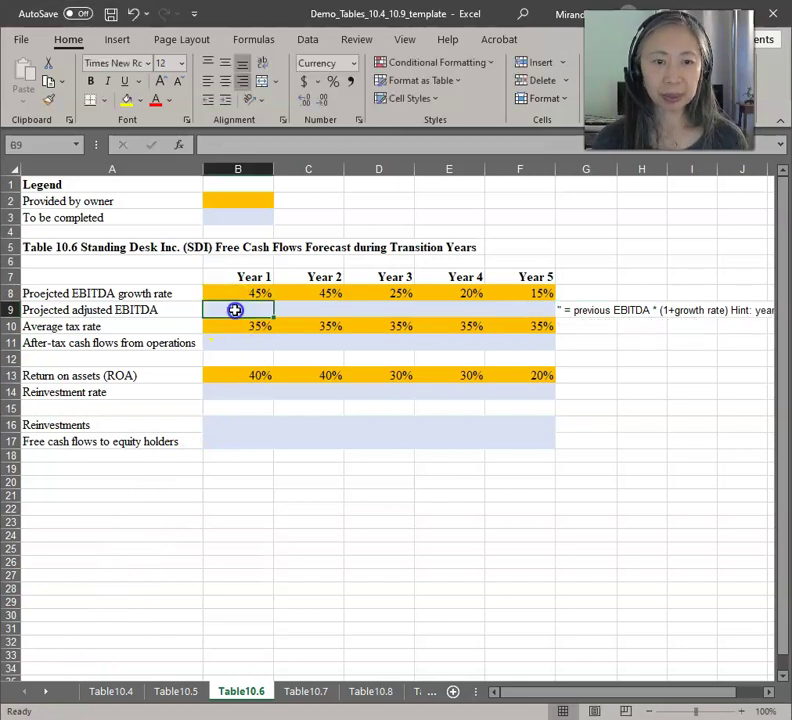
{"action": "type", "text": "="}
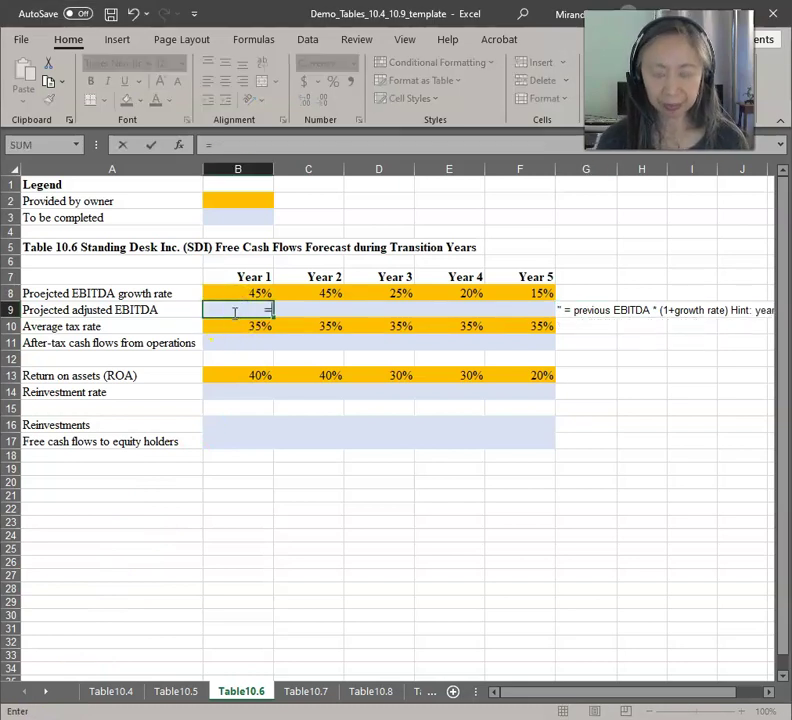
{"action": "left_click", "coordinate": [175, 692]}
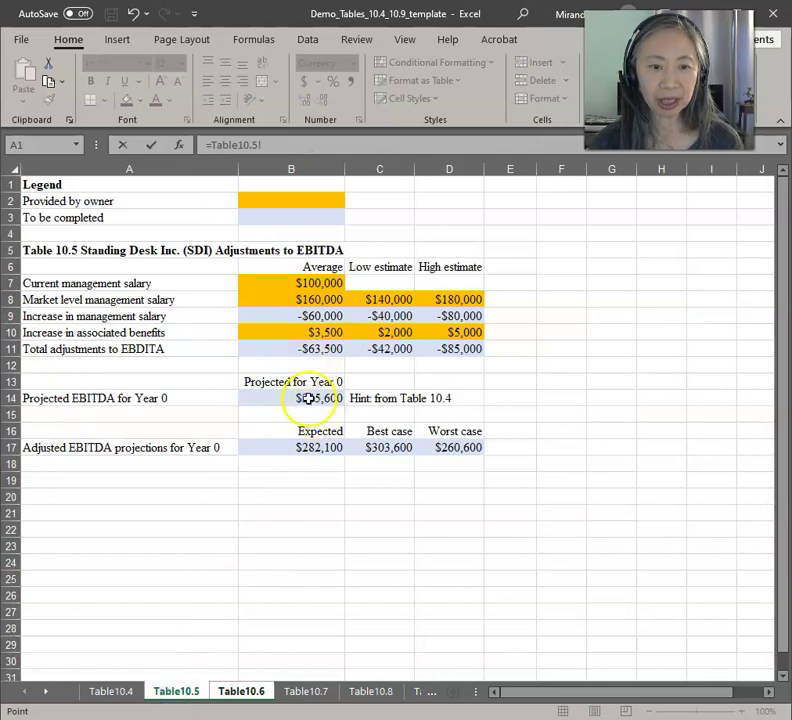
{"action": "left_click", "coordinate": [301, 451]}
{"action": "type", "text": "*"}
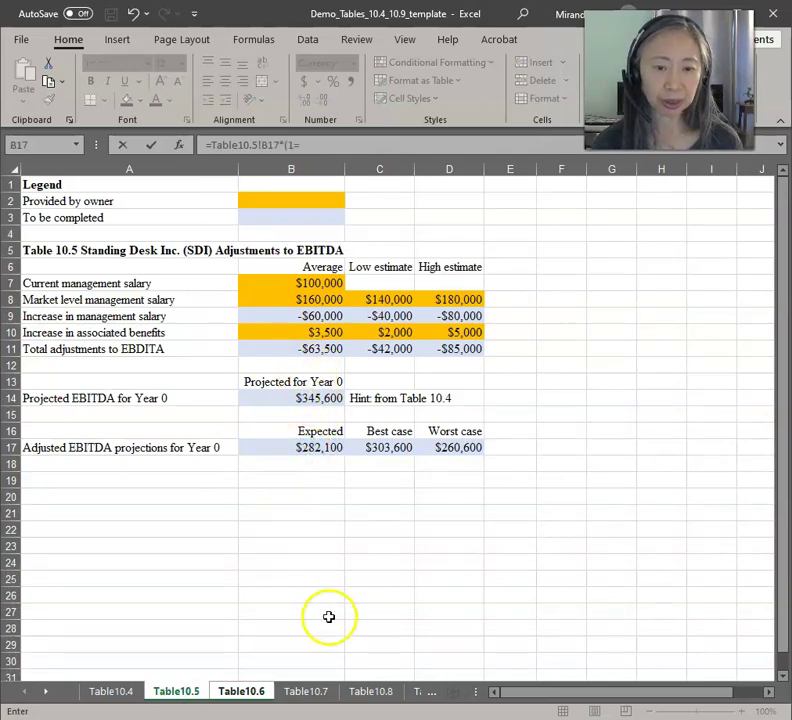
{"action": "left_click", "coordinate": [255, 694]}
{"action": "left_click", "coordinate": [259, 293]}
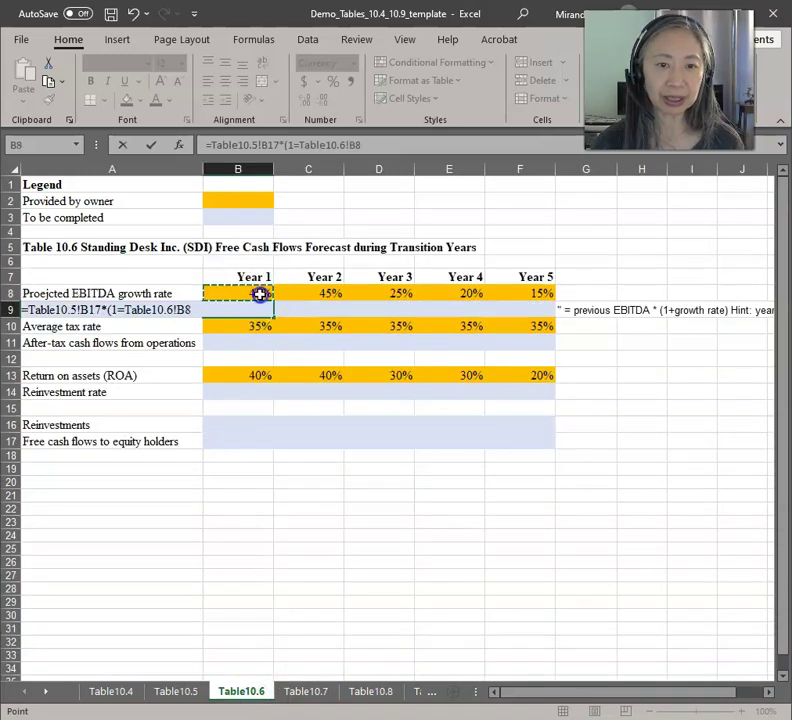
{"action": "key", "text": "Return"}
Step: Correct the operator in the B9 formula so it reads =Table10.5!B17*(1+Table10.6!B8)
{"action": "left_click", "coordinate": [258, 305]}
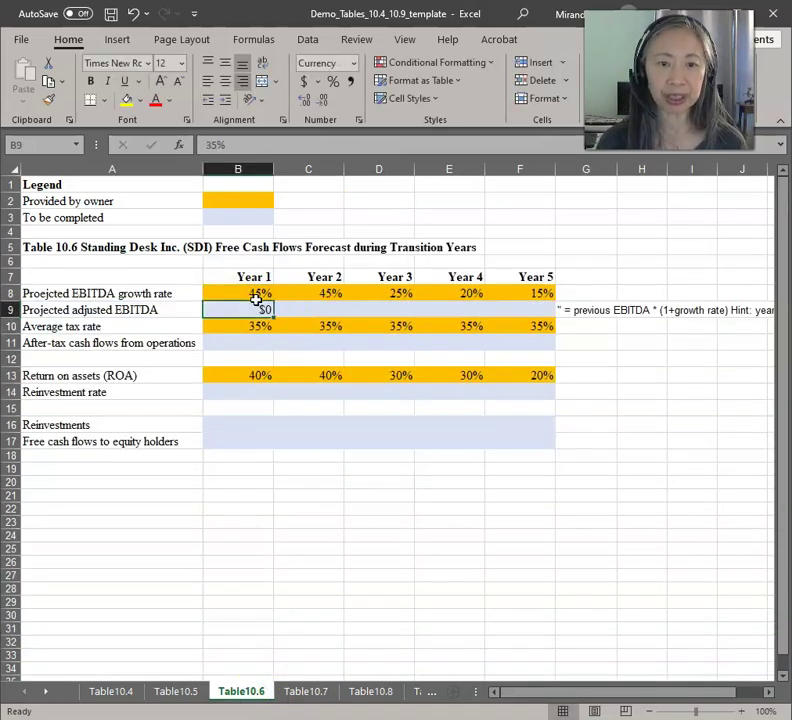
{"action": "left_click", "coordinate": [293, 145]}
{"action": "key", "text": "BackSpace"}
{"action": "type", "text": "+"}
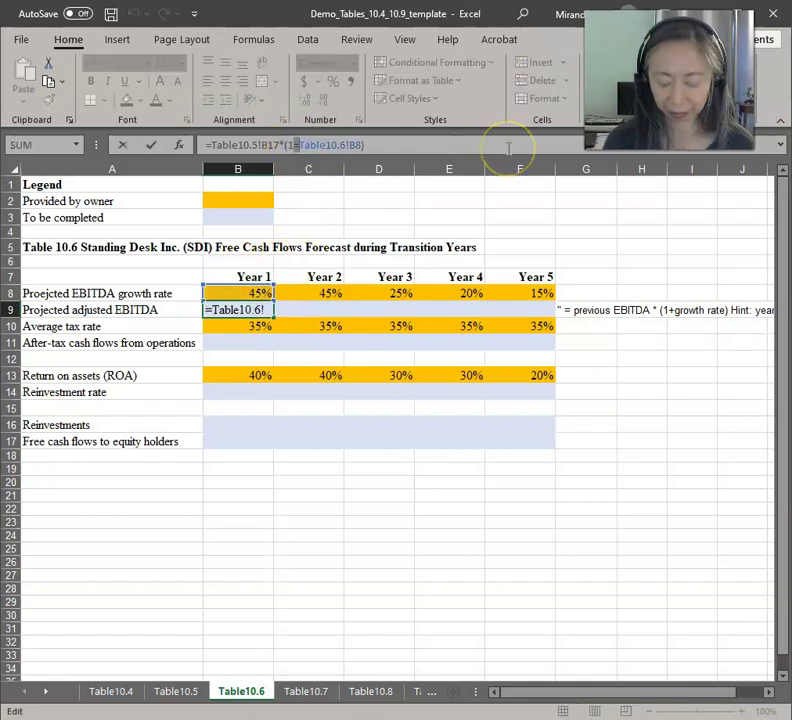
{"action": "key", "text": "Return"}
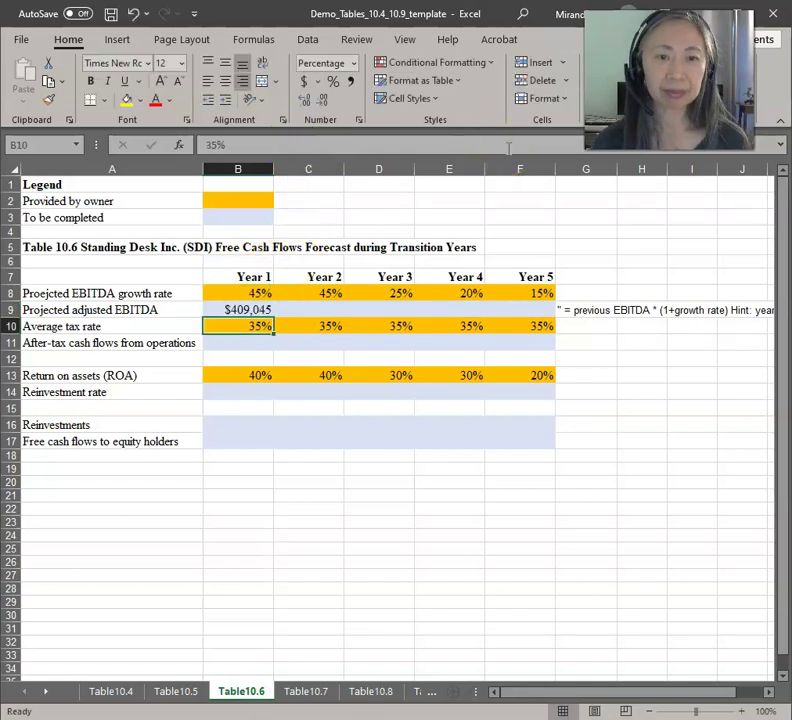
Step: Calculate the Year 2 projected adjusted EBITDA in C9 with =B9*(1+C8)
{"action": "left_click", "coordinate": [329, 309]}
{"action": "type", "text": "="}
{"action": "key", "text": "Left"}
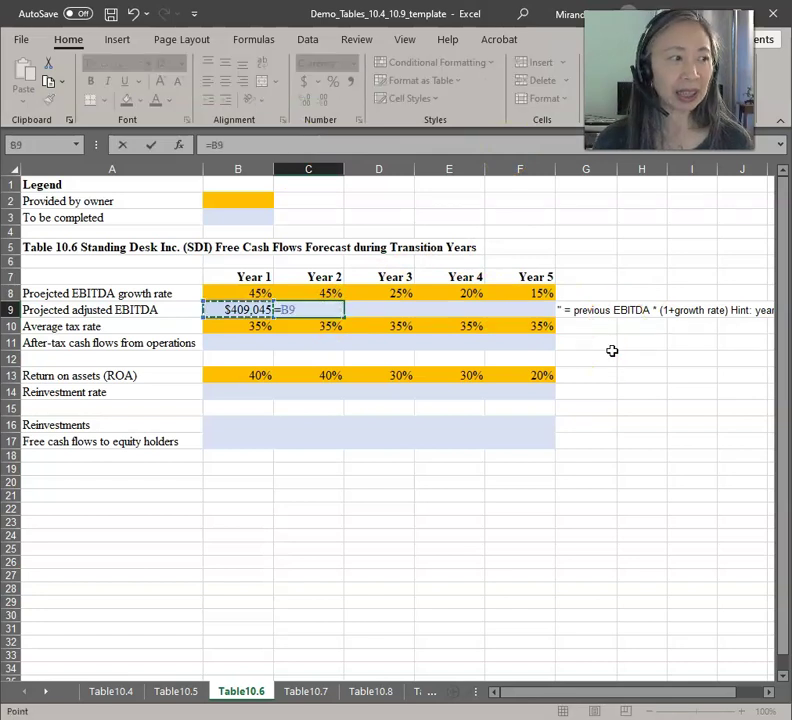
{"action": "type", "text": "*(1+"}
{"action": "key", "text": "Up"}
{"action": "type", "text": ")"}
{"action": "key", "text": "Return"}
{"action": "key", "text": "Up"}
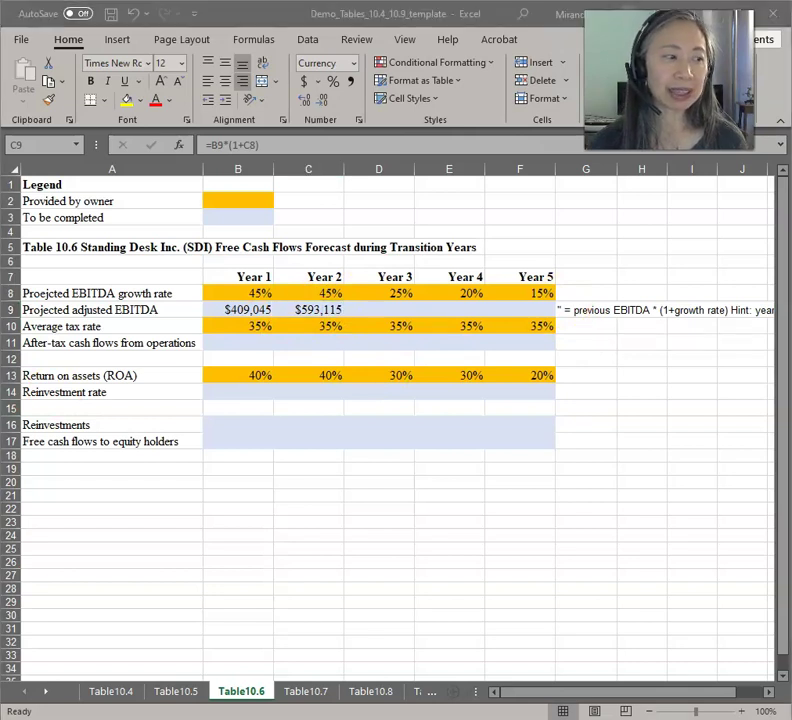
Step: Fill the C9 projected adjusted EBITDA formula across to F9 for Years 3 to 5
{"action": "left_click", "coordinate": [320, 306]}
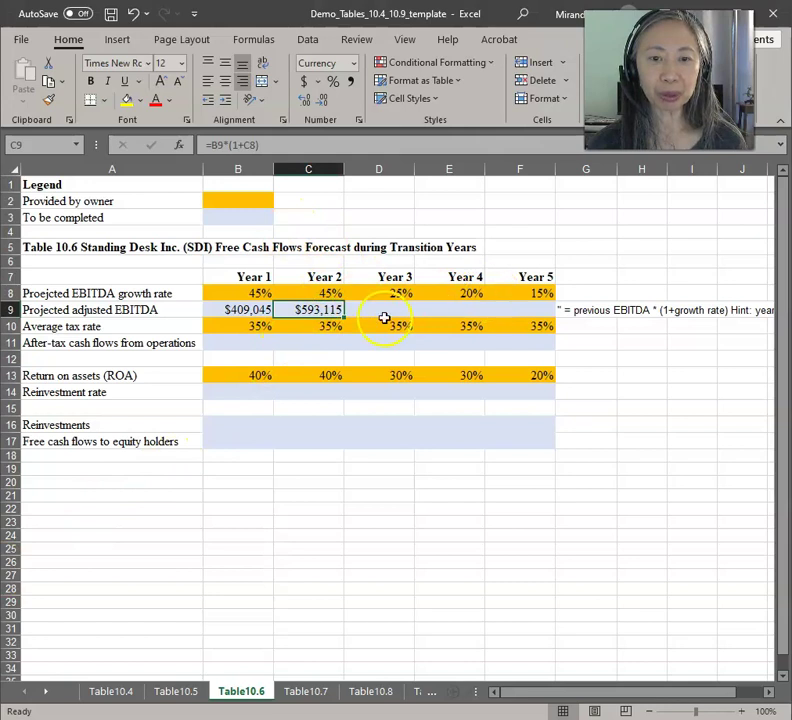
{"action": "left_click_drag", "start_coordinate": [347, 317], "coordinate": [521, 311]}
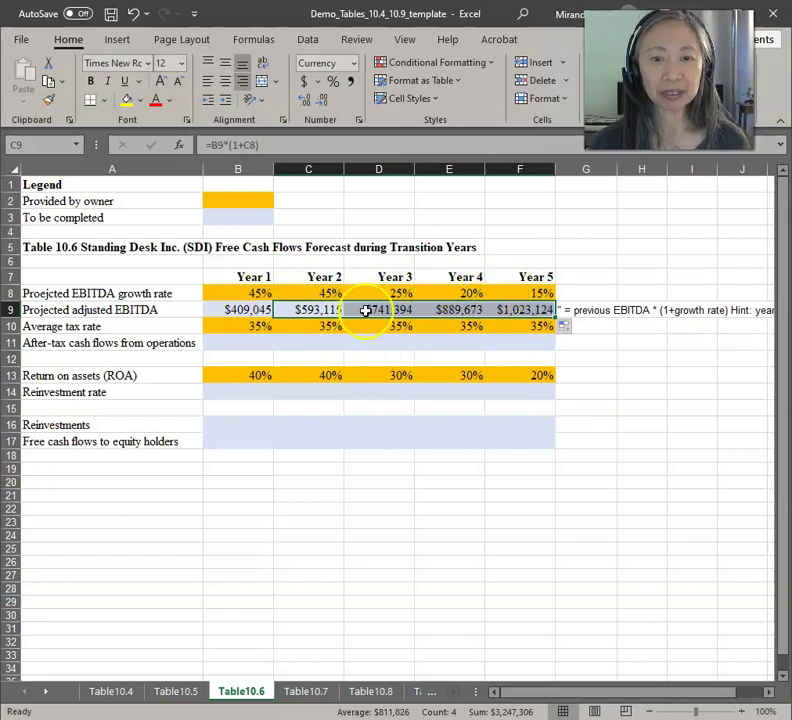
{"action": "left_click", "coordinate": [332, 354]}
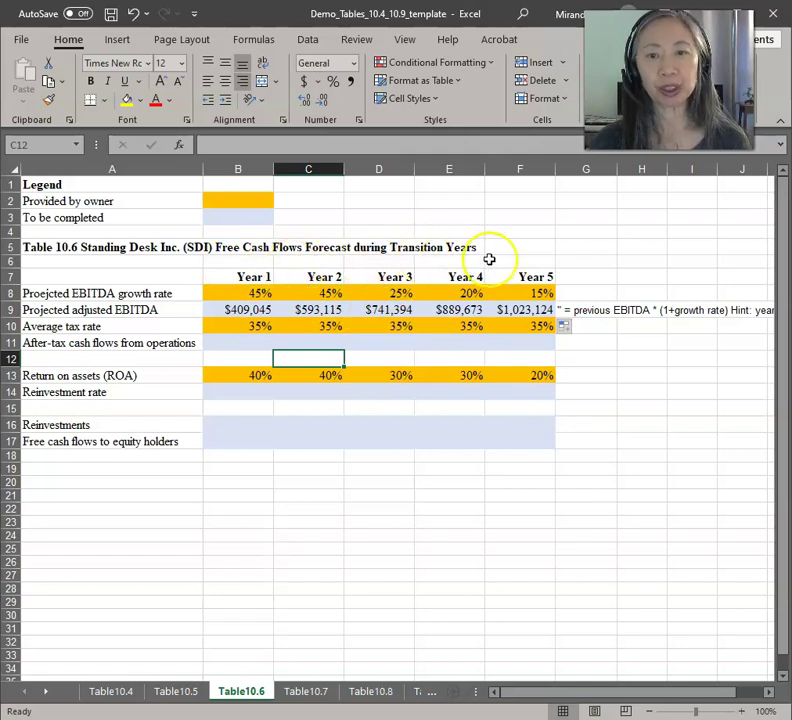
Step: Calculate the Year 1 after-tax cash flows from operations in B11 with =B9*(1-B10)
{"action": "left_click", "coordinate": [237, 341]}
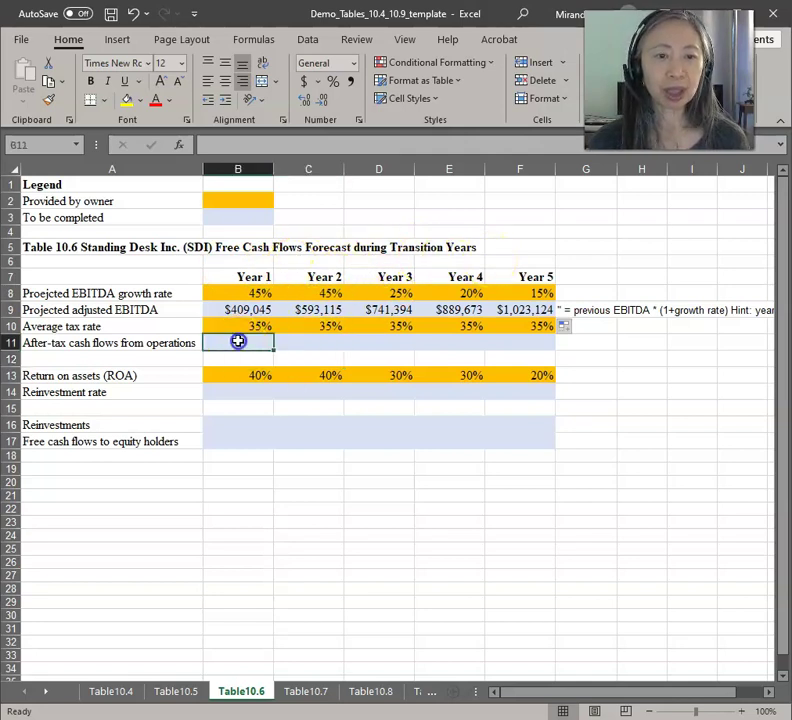
{"action": "type", "text": "="}
{"action": "key", "text": "Up"}
{"action": "key", "text": "Up"}
{"action": "type", "text": "*(1"}
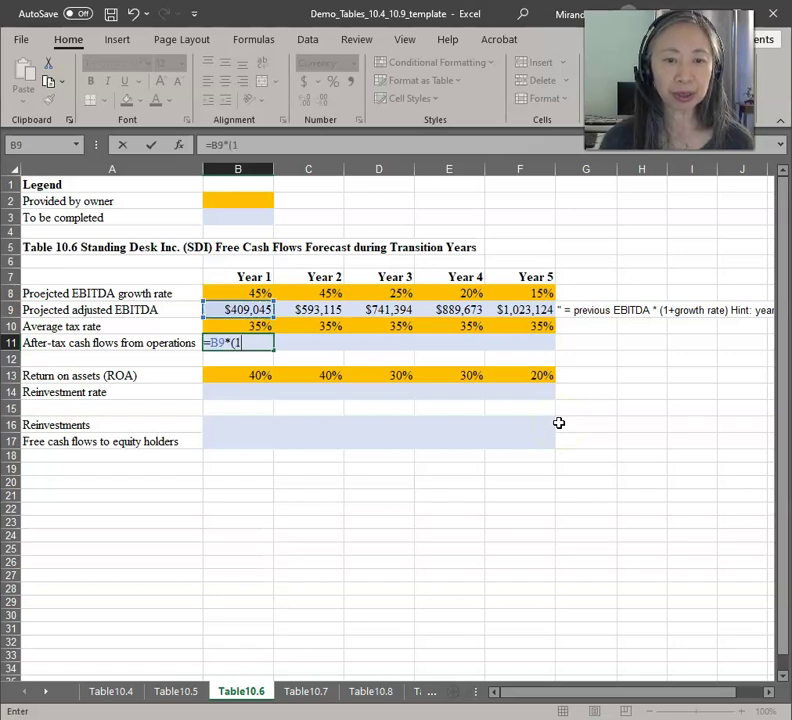
{"action": "type", "text": "-"}
{"action": "key", "text": "Up"}
{"action": "type", "text": ")"}
{"action": "key", "text": "Return"}
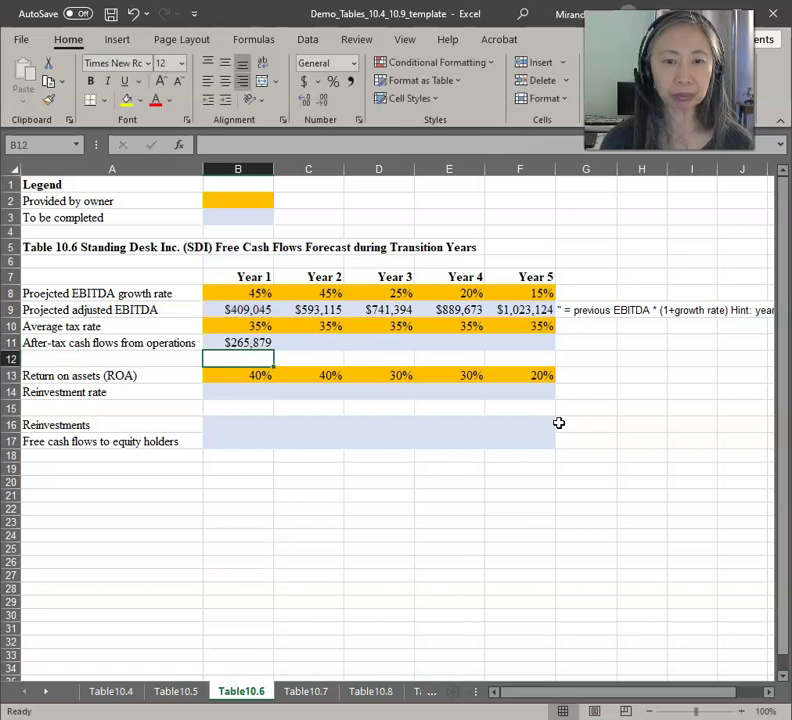
Step: Enter the placeholder note "document here" in G11, beside the after-tax cash flows row
{"action": "key", "text": "Up"}
{"action": "key", "text": "Right"}
{"action": "key", "text": "Right"}
{"action": "key", "text": "Right"}
{"action": "key", "text": "Right"}
{"action": "key", "text": "Right"}
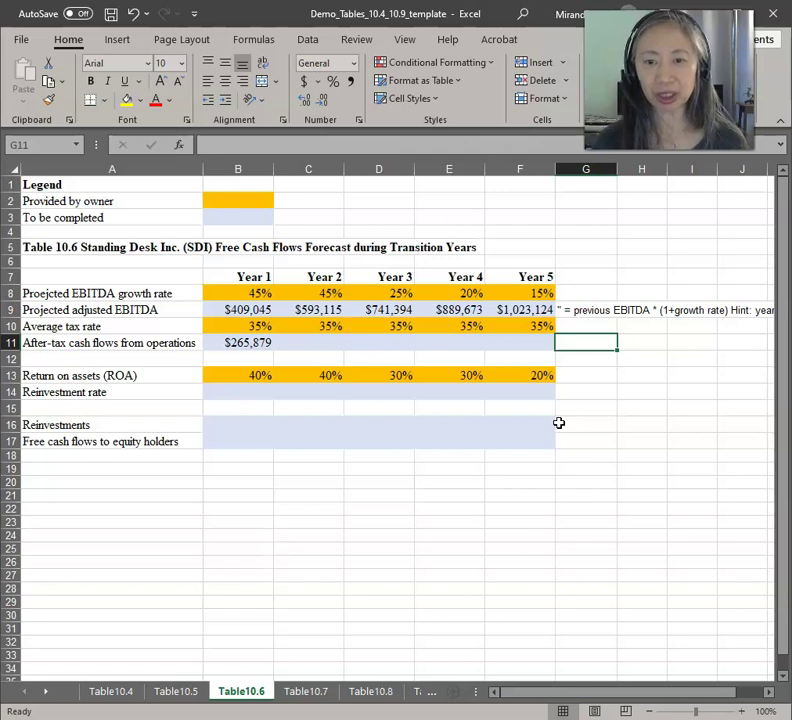
{"action": "type", "text": "document here"}
{"action": "key", "text": "Return"}
{"action": "key", "text": "Up"}
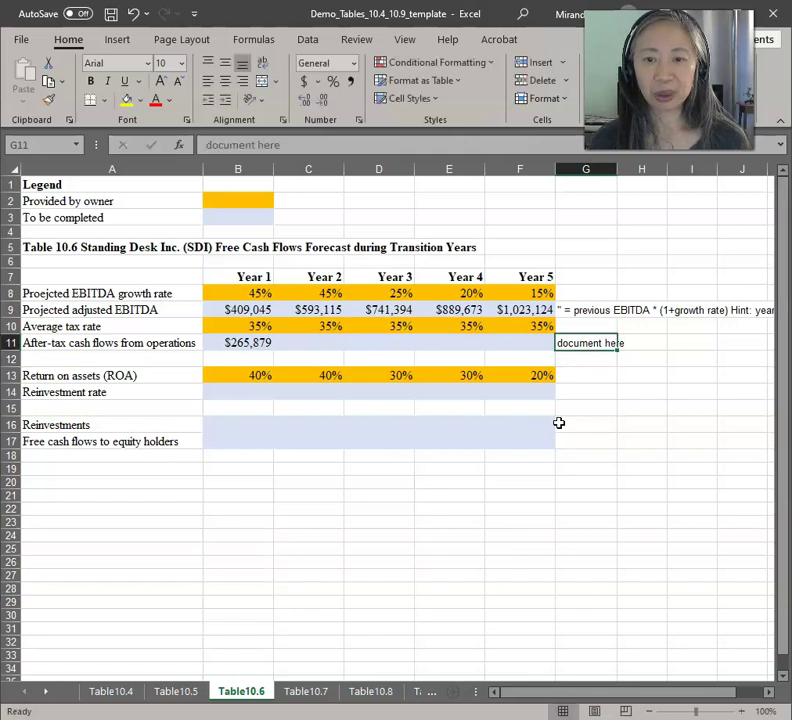
Step: Copy the B11 after-tax cash flows formula across to F11 for Years 2 to 5
{"action": "key", "text": "Left"}
{"action": "key", "text": "Left"}
{"action": "key", "text": "Left"}
{"action": "key", "text": "Left"}
{"action": "key", "text": "Left"}
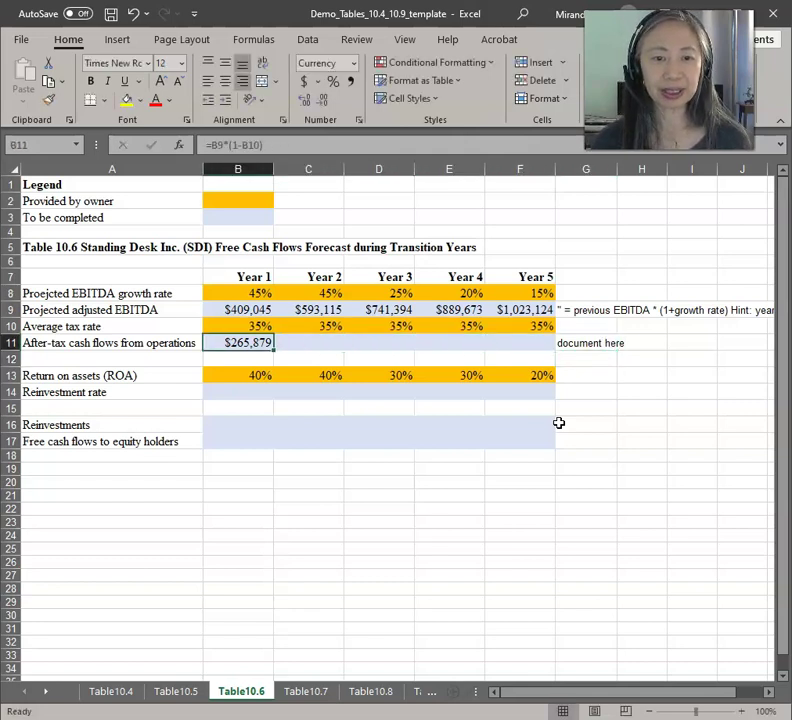
{"action": "key", "text": "ctrl+c"}
{"action": "key", "text": "shift+Right"}
{"action": "key", "text": "shift+Right"}
{"action": "key", "text": "shift+Right"}
{"action": "key", "text": "shift+Right"}
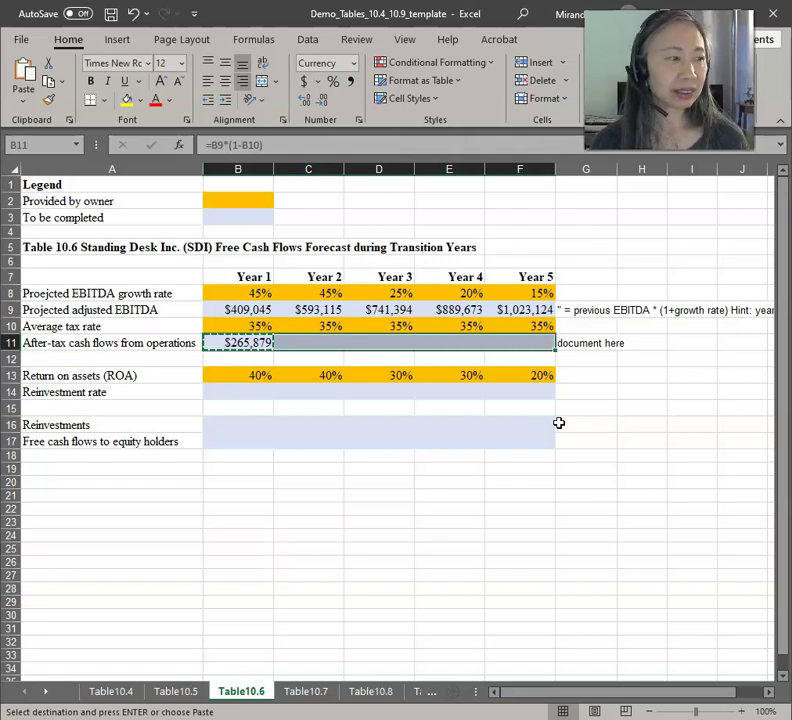
{"action": "key", "text": "Return"}
Step: Look along the reinvestment rate row from B14 to the empty note cell G14, ending back at the Year 1 cell
{"action": "key", "text": "Down"}
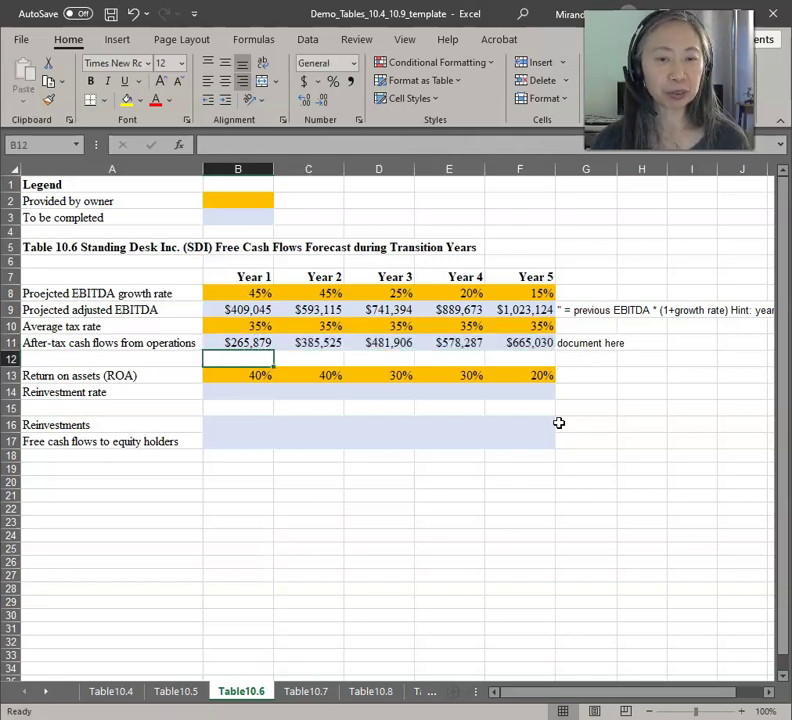
{"action": "key", "text": "Down"}
{"action": "key", "text": "Down"}
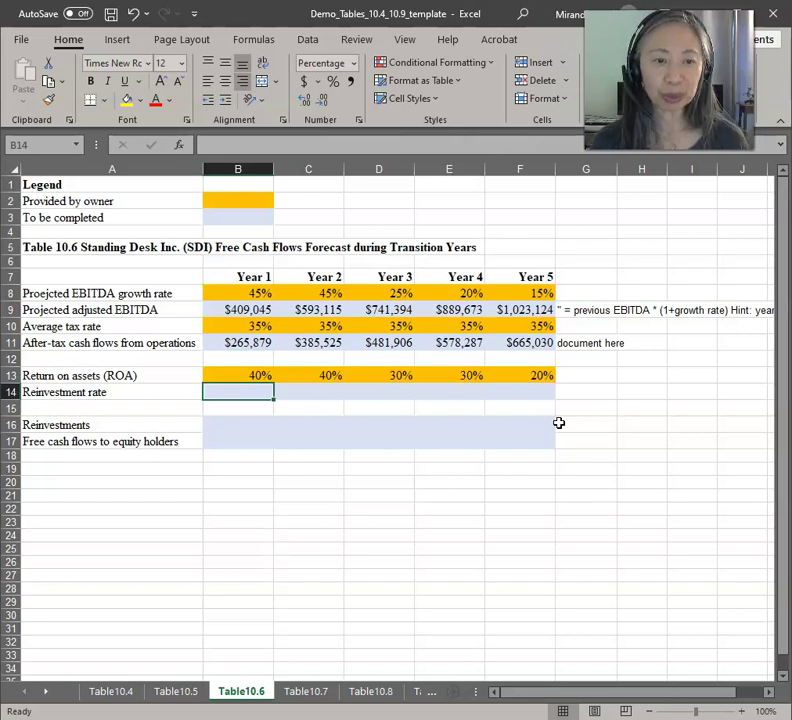
{"action": "key", "text": "Right"}
{"action": "key", "text": "Right"}
{"action": "key", "text": "Right"}
{"action": "key", "text": "Right"}
{"action": "key", "text": "Right"}
{"action": "key", "text": "Right"}
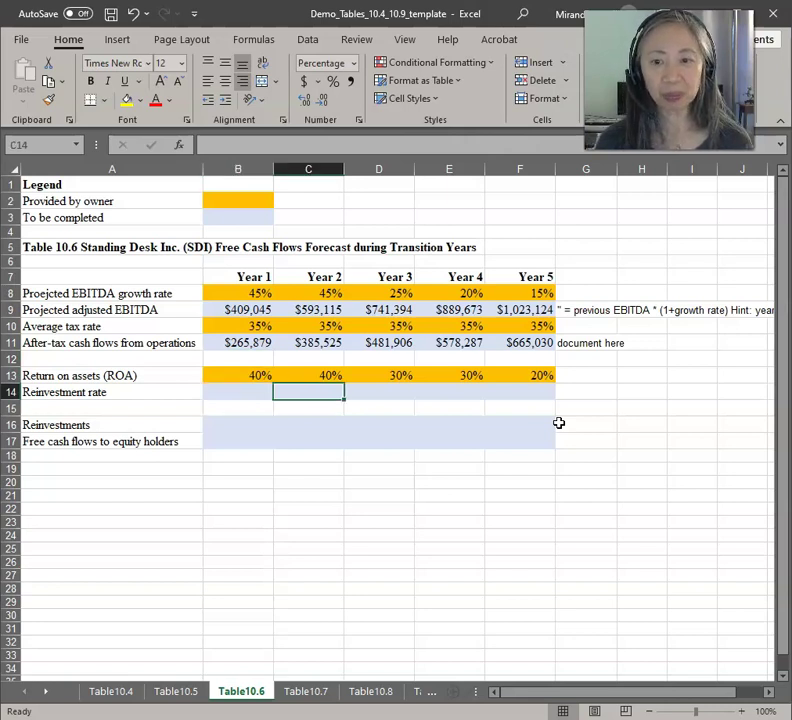
{"action": "key", "text": "Left"}
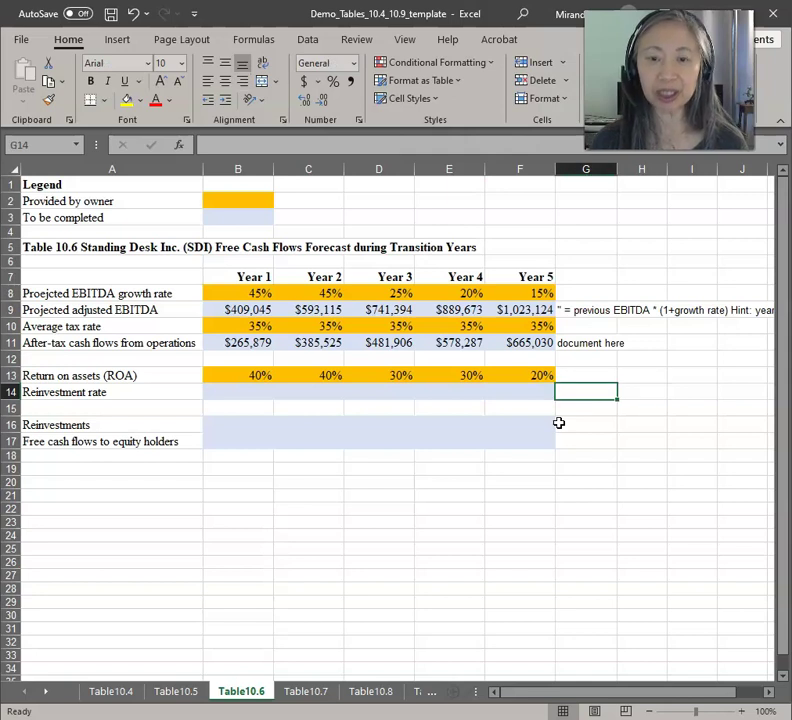
{"action": "key", "text": "Left"}
{"action": "key", "text": "Left"}
{"action": "key", "text": "Left"}
{"action": "key", "text": "Left"}
{"action": "key", "text": "Left"}
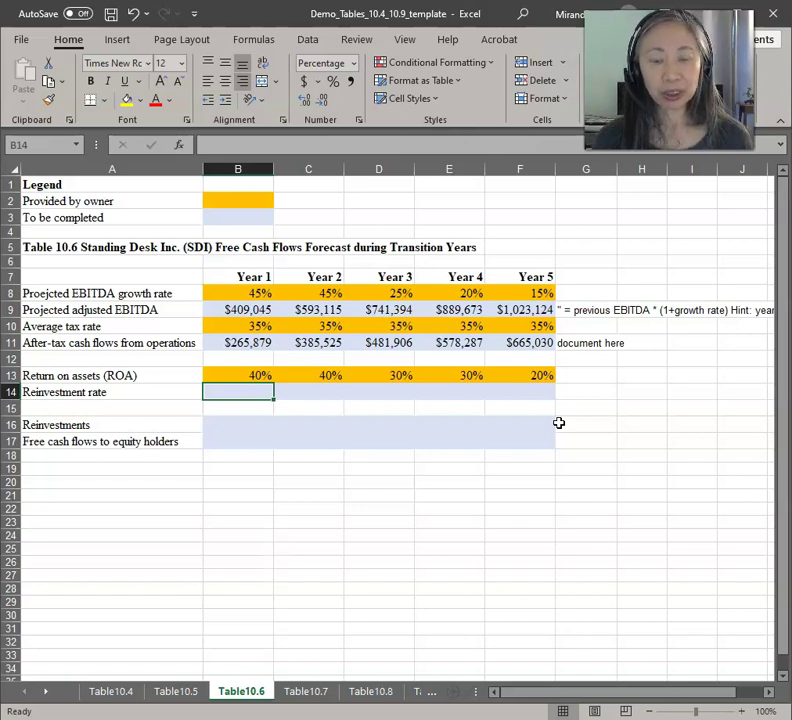
{"action": "key", "text": "Right"}
{"action": "key", "text": "Right"}
{"action": "key", "text": "Right"}
{"action": "key", "text": "Right"}
{"action": "key", "text": "Right"}
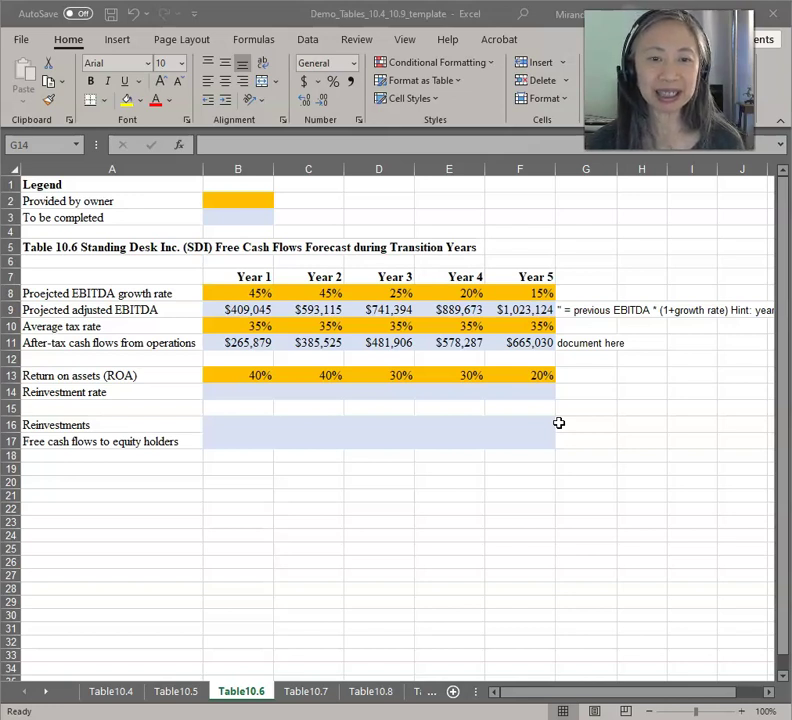
{"action": "key", "text": "Left"}
{"action": "key", "text": "Left"}
{"action": "key", "text": "Left"}
{"action": "key", "text": "Left"}
{"action": "key", "text": "Left"}
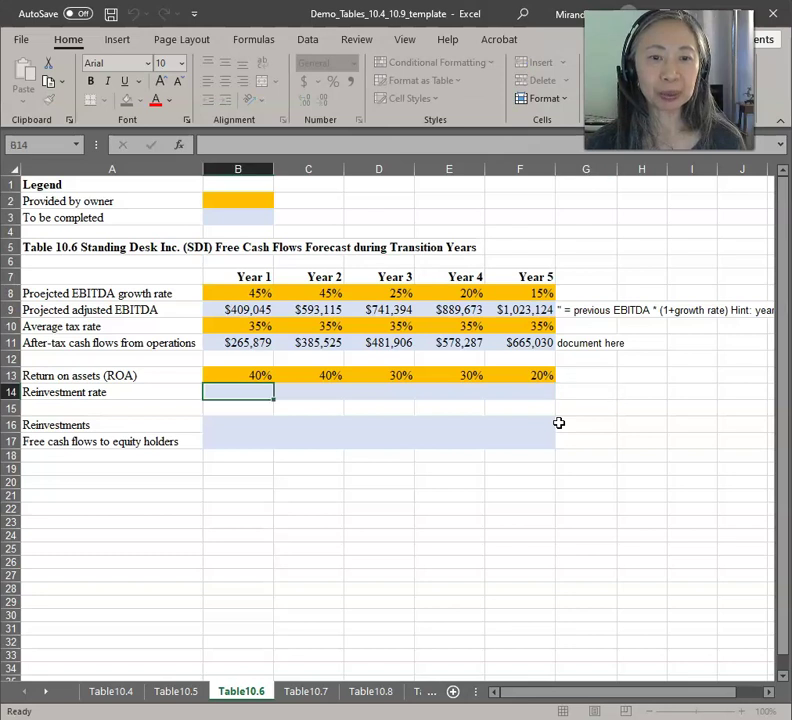
Step: Calculate the Year 1 reinvestment rate in B14 with =B8/B13, growth rate divided by ROA, and review the cell
{"action": "type", "text": "="}
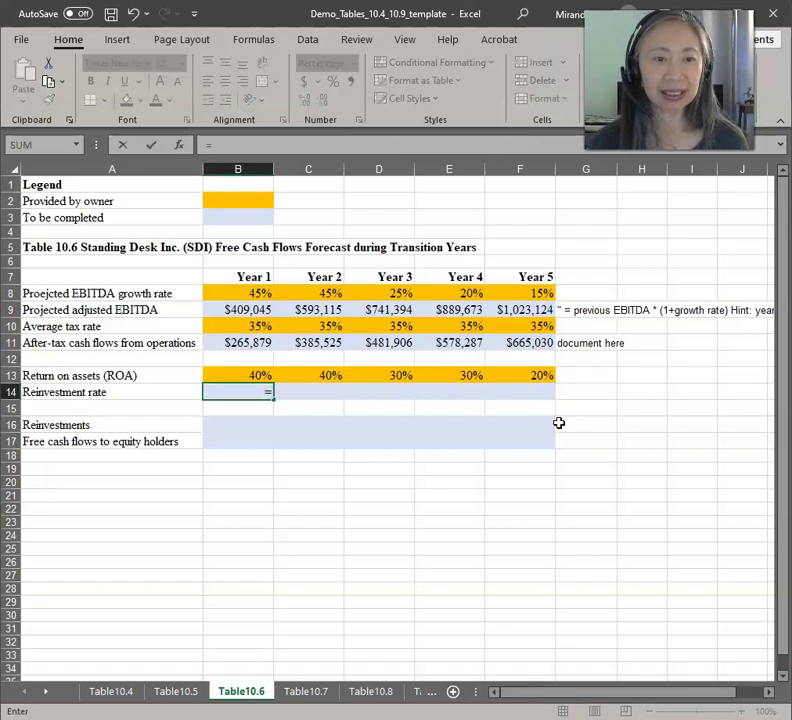
{"action": "key", "text": "Up"}
{"action": "key", "text": "Up"}
{"action": "key", "text": "Up"}
{"action": "key", "text": "Up"}
{"action": "key", "text": "Up"}
{"action": "key", "text": "Up"}
{"action": "type", "text": "/"}
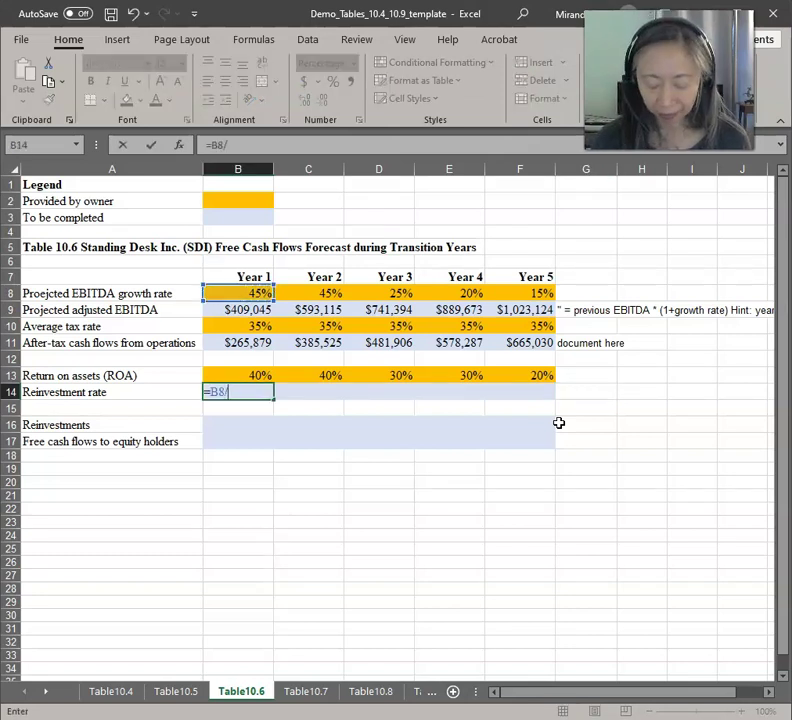
{"action": "key", "text": "Up"}
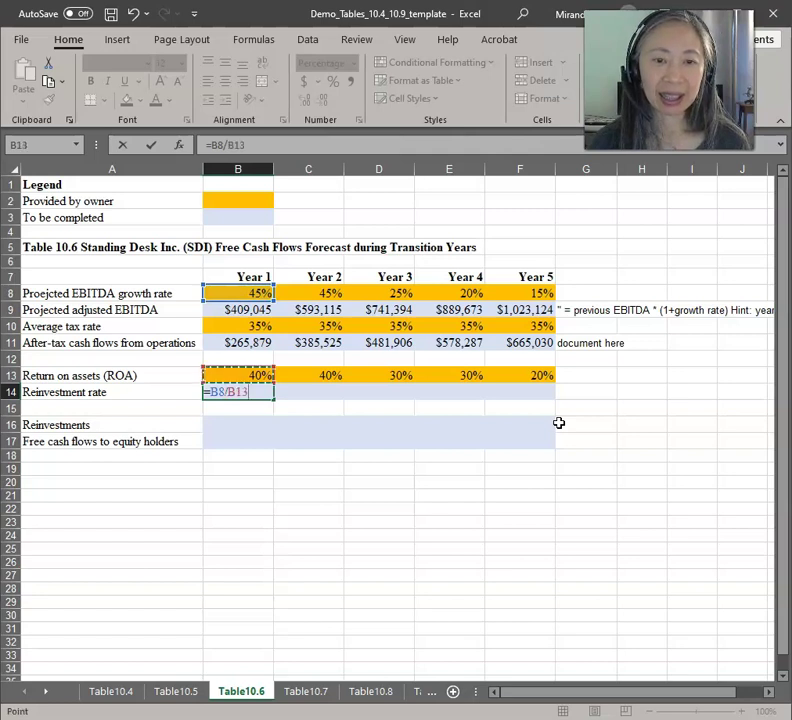
{"action": "key", "text": "Return"}
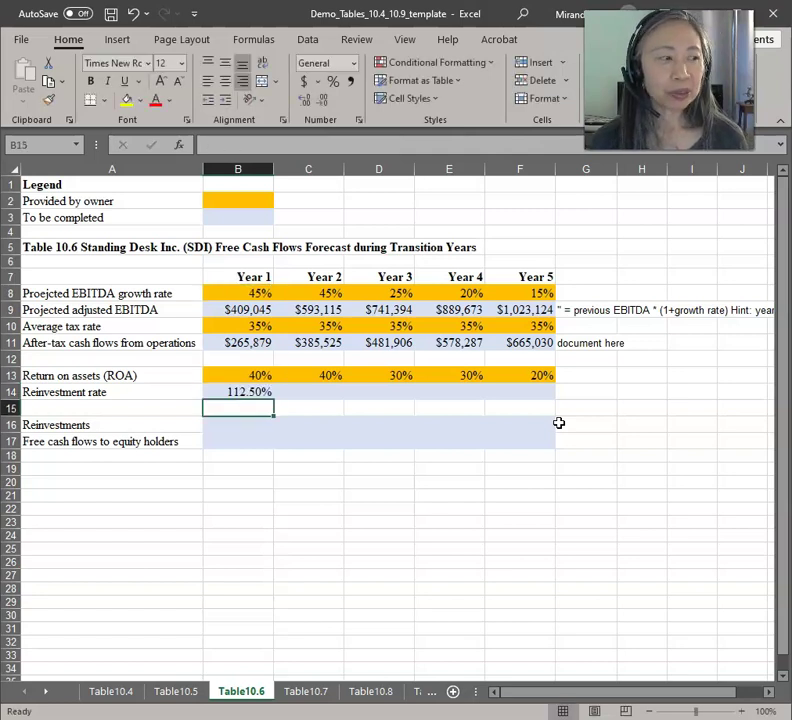
{"action": "left_click", "coordinate": [247, 392]}
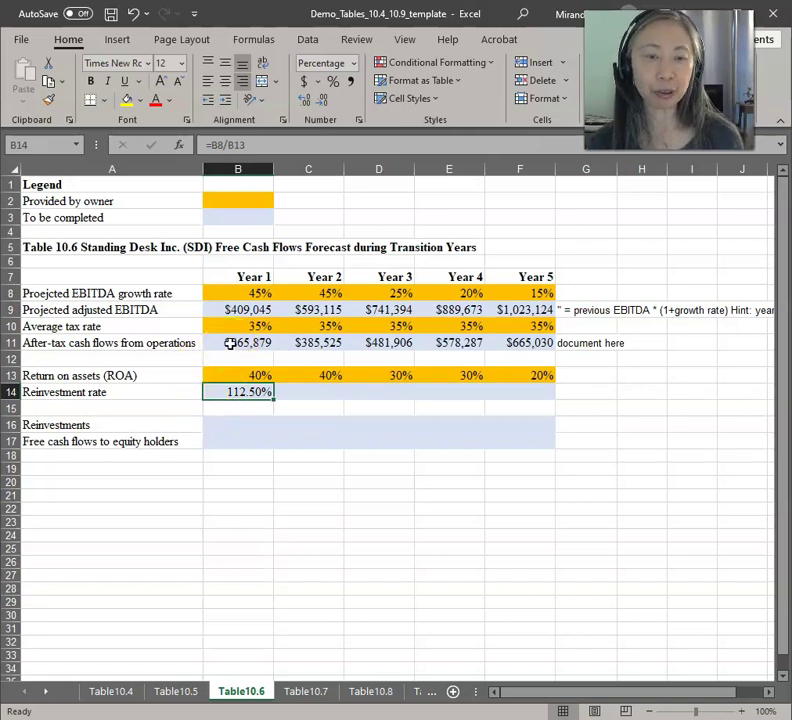
{"action": "left_click", "coordinate": [216, 393]}
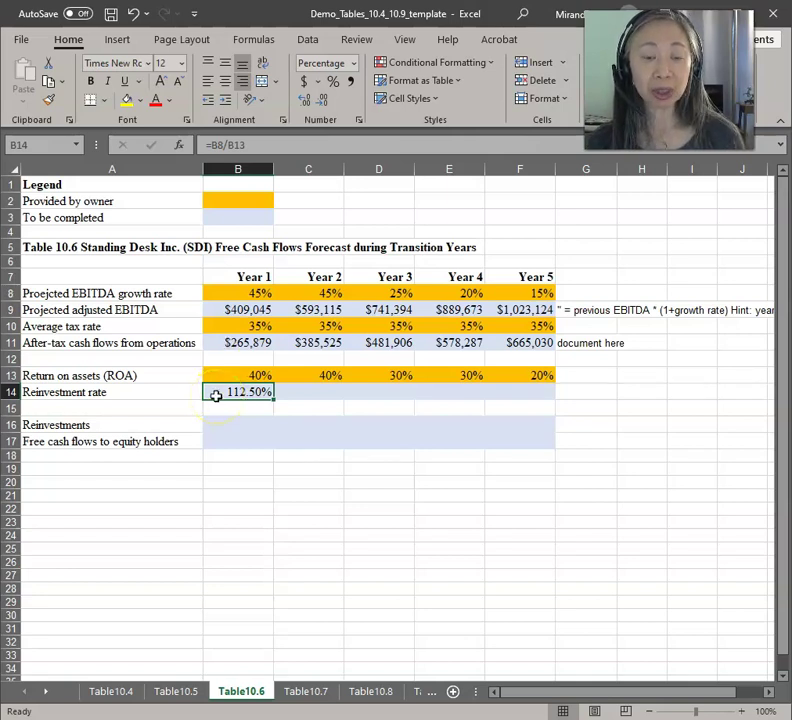
{"action": "left_click", "coordinate": [214, 397]}
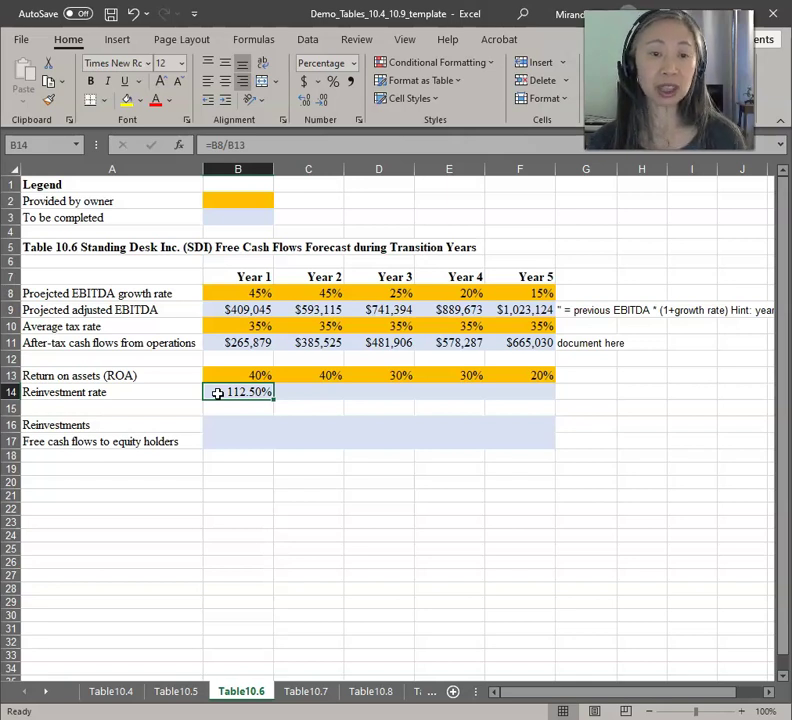
{"action": "left_click", "coordinate": [252, 392]}
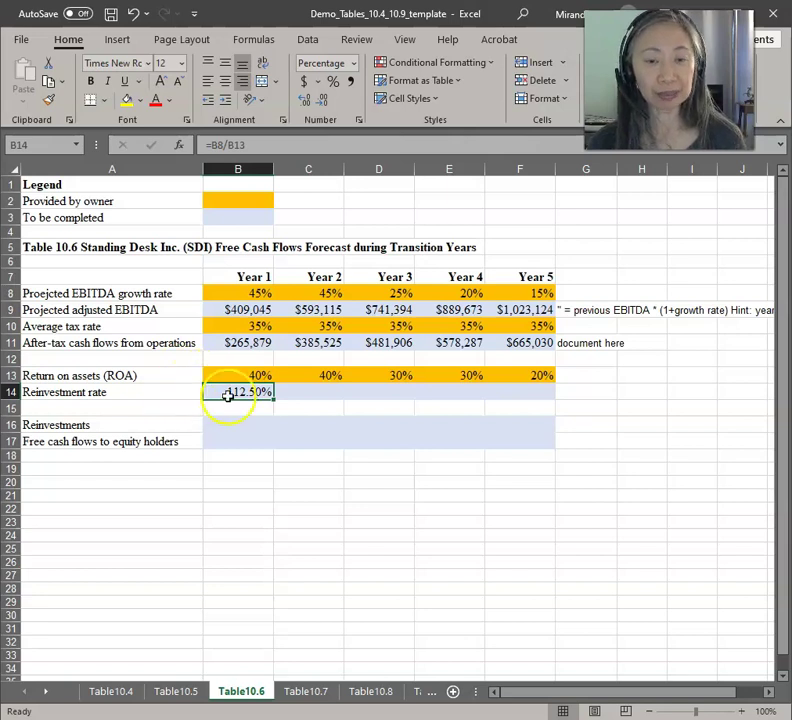
Step: Copy the B14 reinvestment rate formula across to F14 for Years 2 to 5
{"action": "left_click_drag", "start_coordinate": [271, 400], "coordinate": [519, 389]}
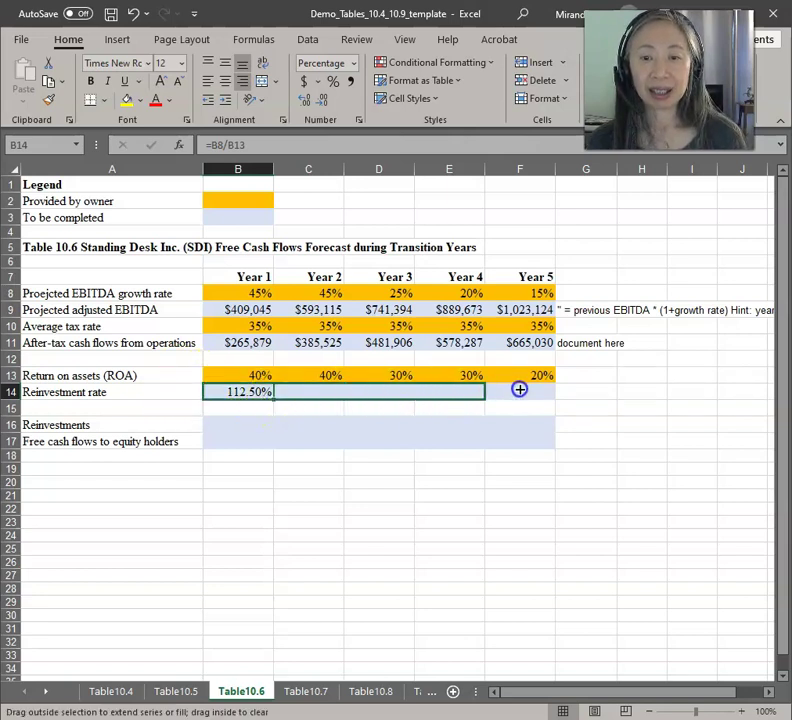
{"action": "left_click", "coordinate": [505, 400]}
{"action": "left_click", "coordinate": [470, 394]}
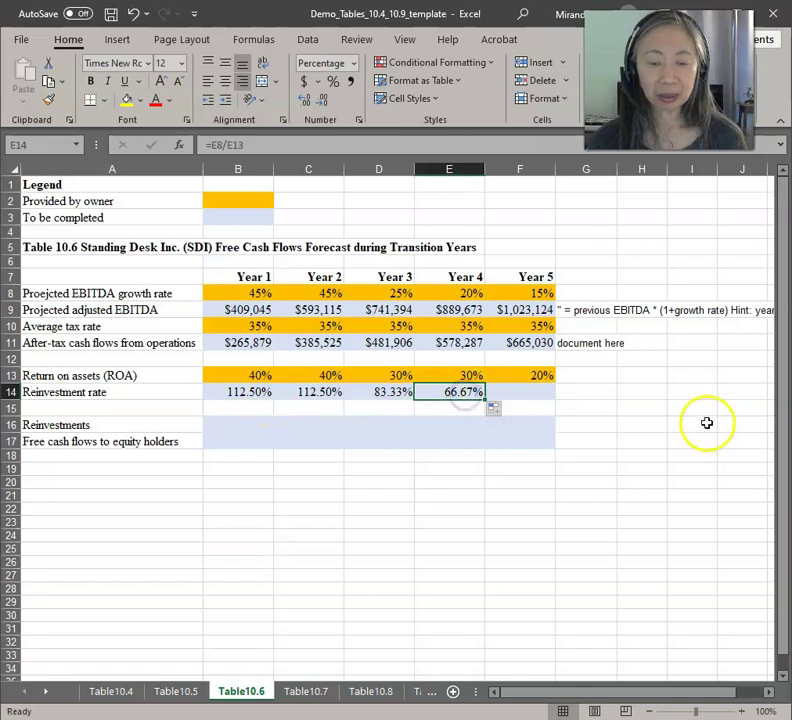
{"action": "key", "text": "ctrl+c"}
{"action": "key", "text": "Right"}
{"action": "key", "text": "Return"}
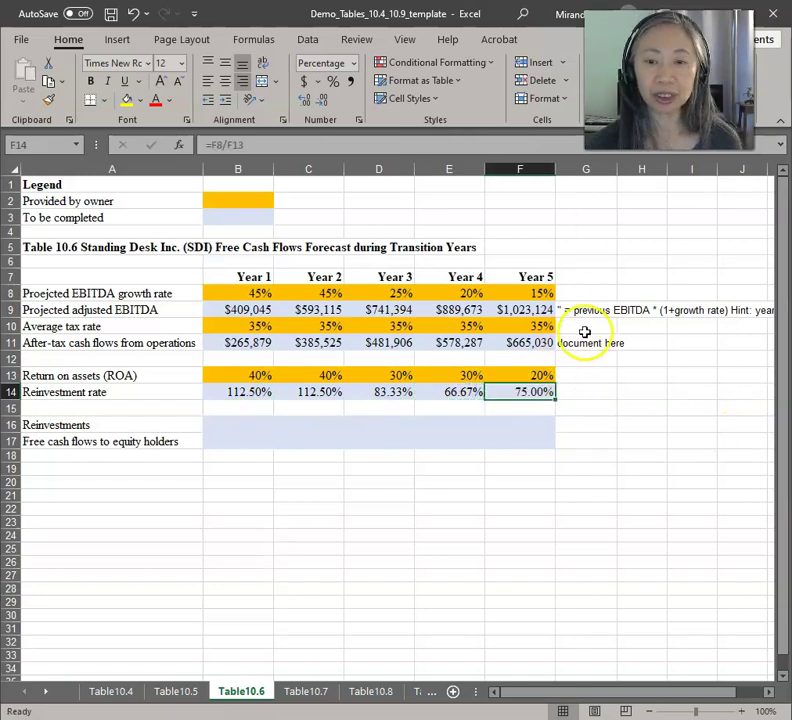
{"action": "left_click", "coordinate": [579, 394]}
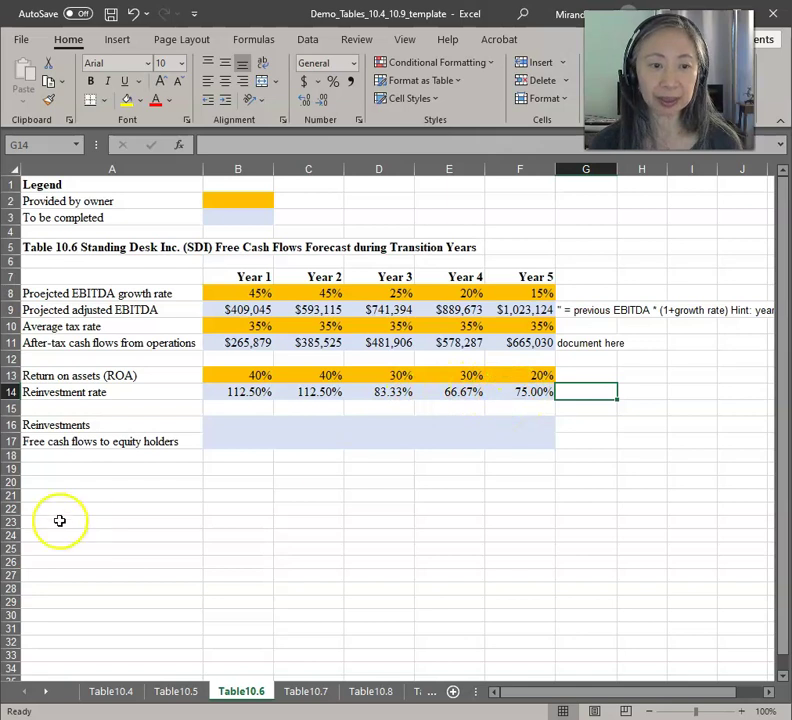
Step: Calculate the Year 1 reinvestments in B16 with =B11*B14, after-tax cash flows multiplied by reinvestment rate
{"action": "left_click", "coordinate": [230, 423]}
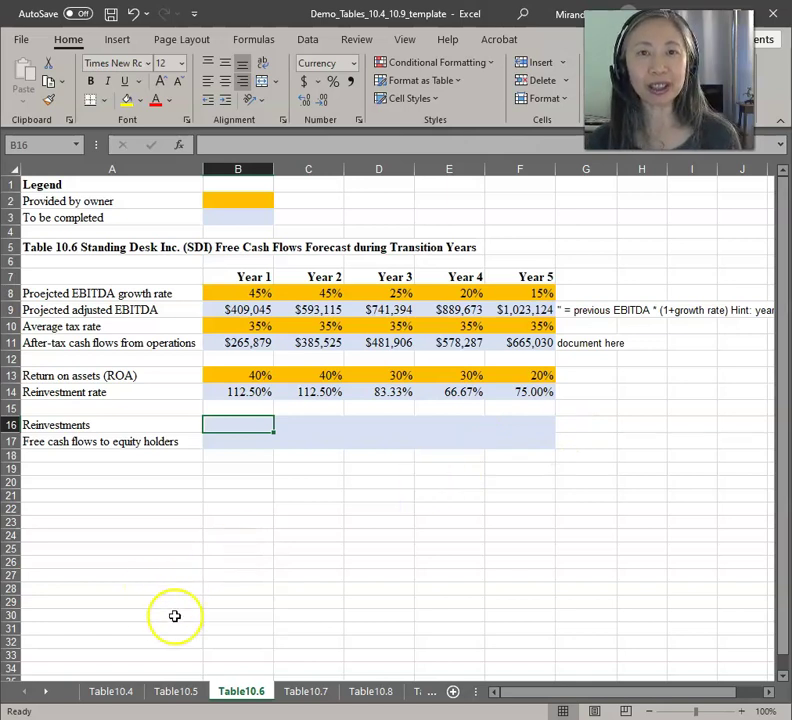
{"action": "left_click", "coordinate": [242, 420]}
{"action": "type", "text": "="}
{"action": "key", "text": "Up"}
{"action": "key", "text": "Up"}
{"action": "key", "text": "Up"}
{"action": "key", "text": "Up"}
{"action": "key", "text": "Up"}
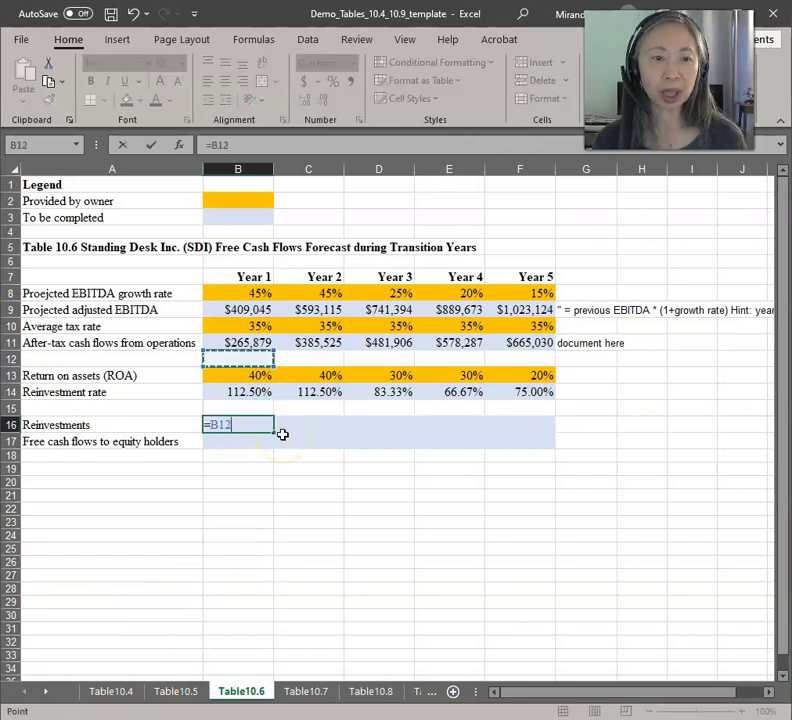
{"action": "type", "text": "*"}
{"action": "key", "text": "Up"}
{"action": "key", "text": "Up"}
{"action": "key", "text": "Return"}
Step: Copy the B16 reinvestments formula across to F16 for Years 2 to 5
{"action": "key", "text": "shift+Right"}
{"action": "key", "text": "shift+Right"}
{"action": "key", "text": "shift+Right"}
{"action": "key", "text": "shift+Right"}
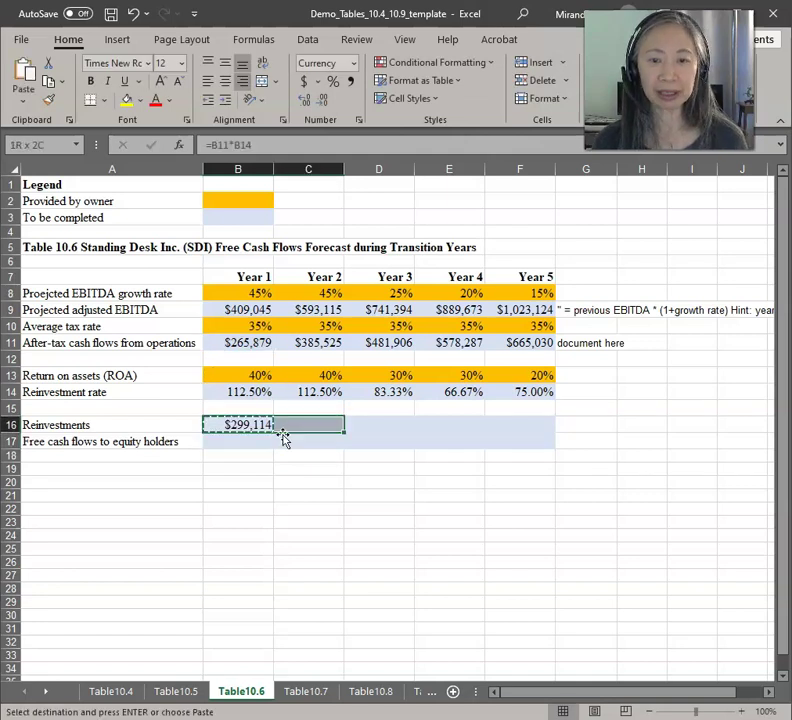
{"action": "key", "text": "Return"}
Step: Calculate the Year 1 free cash flows to equity holders in B17 with =B11-B16, after-tax cash flows minus reinvestments
{"action": "key", "text": "Down"}
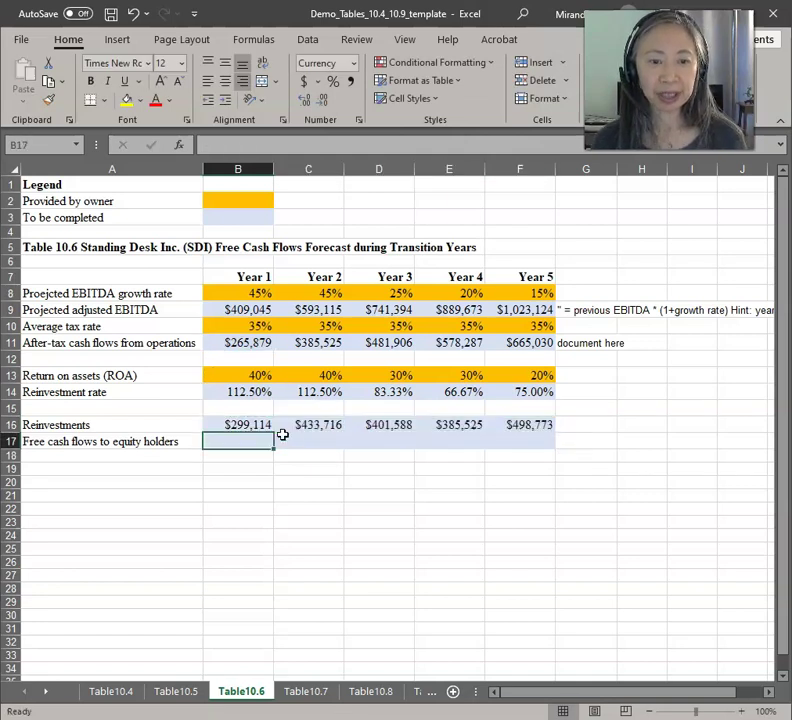
{"action": "type", "text": "="}
{"action": "key", "text": "Up"}
{"action": "key", "text": "Up"}
{"action": "key", "text": "Up"}
{"action": "key", "text": "Up"}
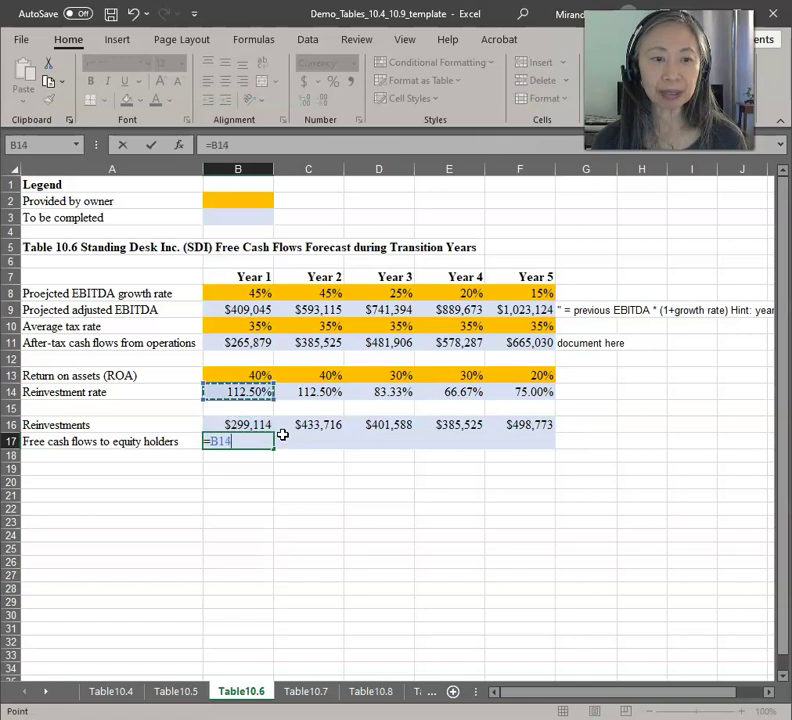
{"action": "key", "text": "Up"}
{"action": "key", "text": "Up"}
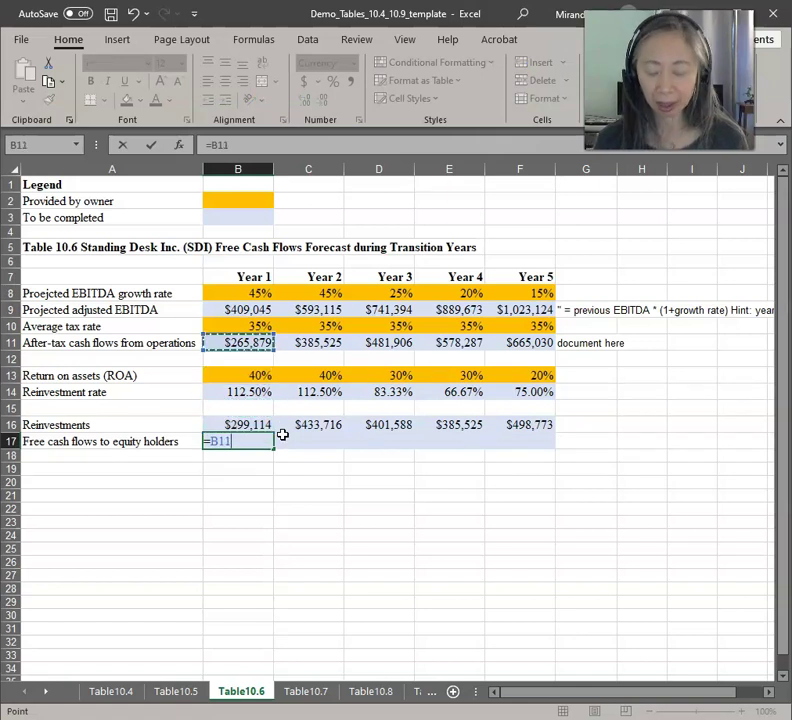
{"action": "type", "text": "-"}
{"action": "key", "text": "Up"}
{"action": "key", "text": "Return"}
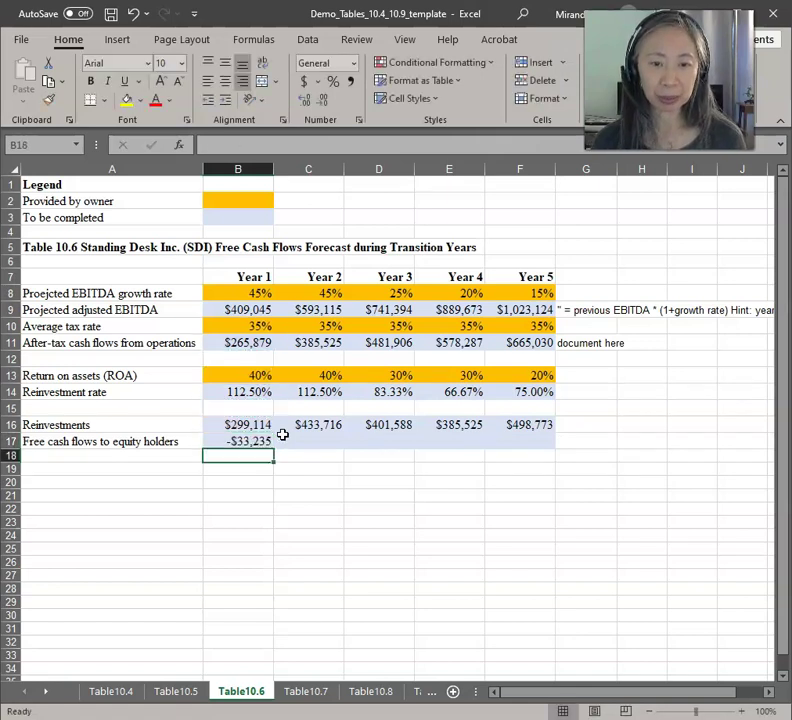
Step: Copy the B17 free cash flows formula across to F17 for Years 2 to 5
{"action": "key", "text": "Up"}
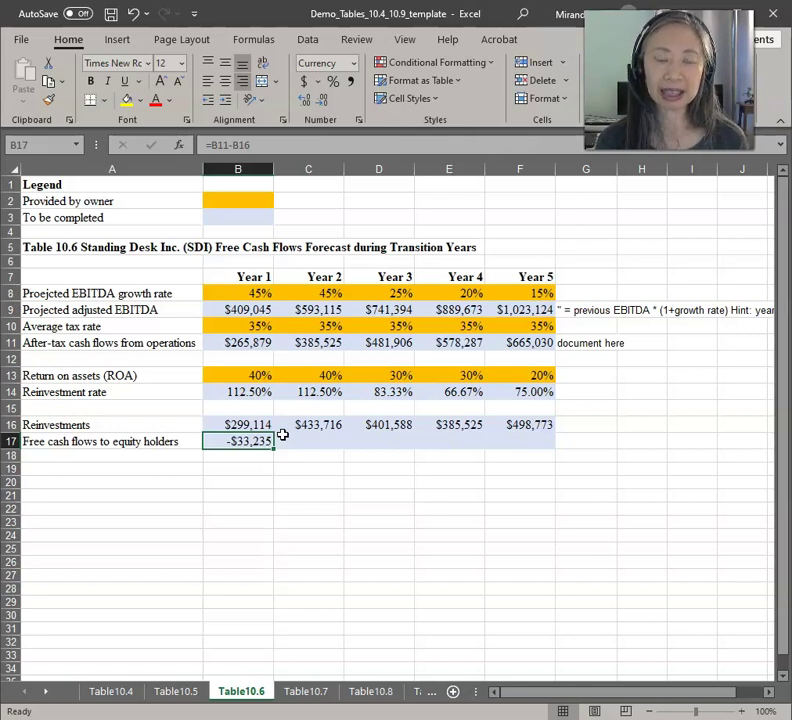
{"action": "key", "text": "ctrl+c"}
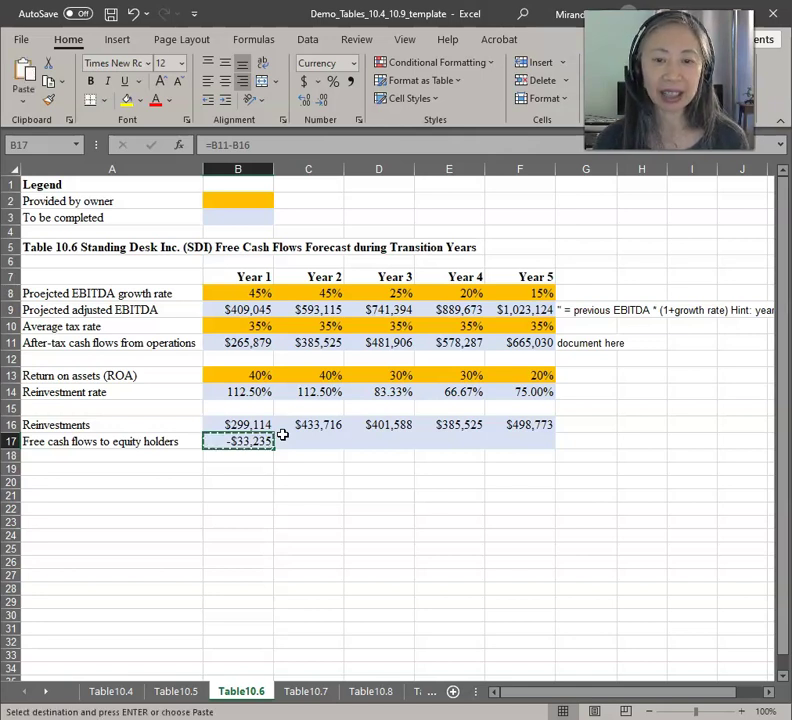
{"action": "key", "text": "shift+Right"}
{"action": "key", "text": "shift+Right"}
{"action": "key", "text": "shift+Right"}
{"action": "key", "text": "shift+Right"}
{"action": "key", "text": "Return"}
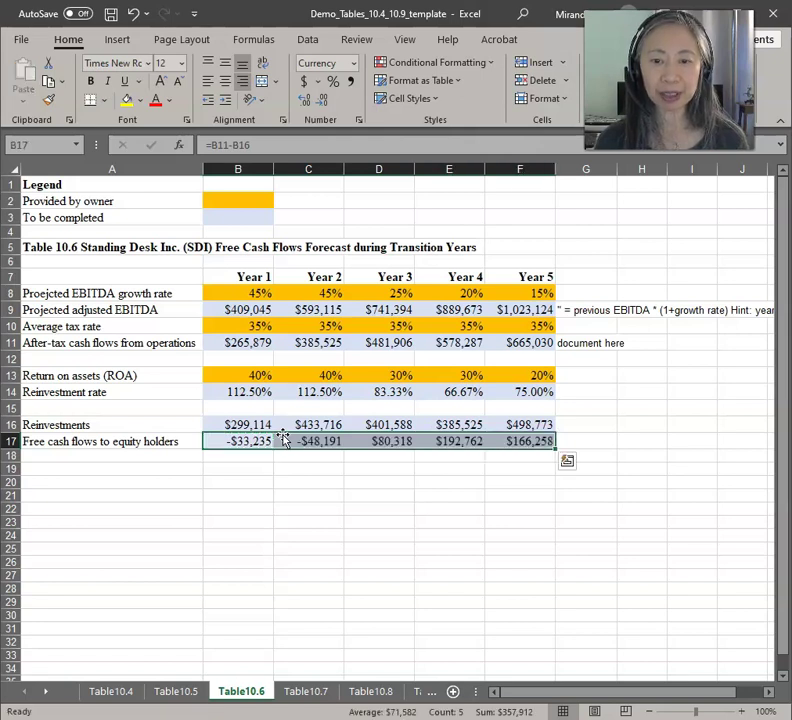
{"action": "left_click", "coordinate": [180, 466]}
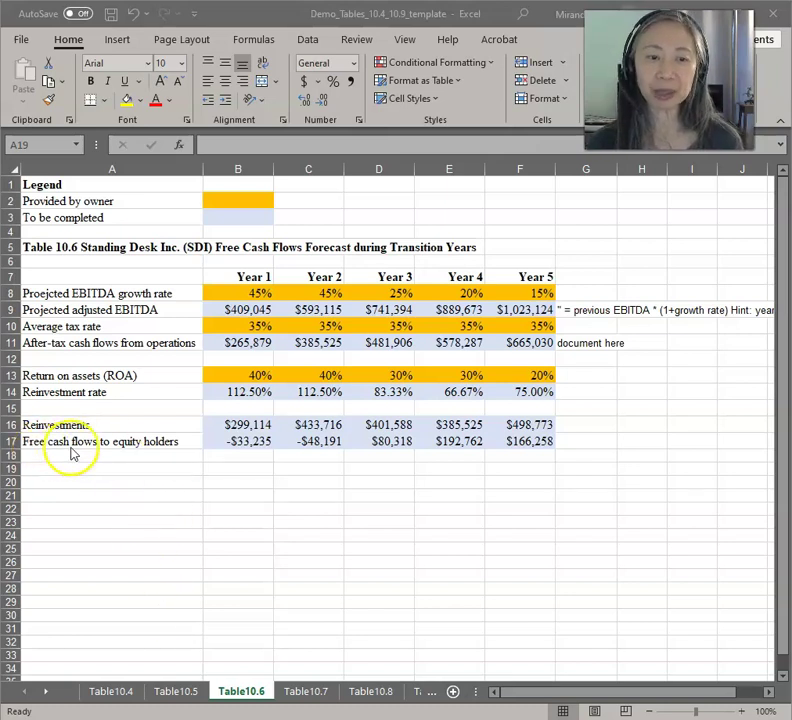
Step: Open the Table10.7 cost of equity sheet and select the unlevered cost of equity cell B15
{"action": "left_click", "coordinate": [319, 699]}
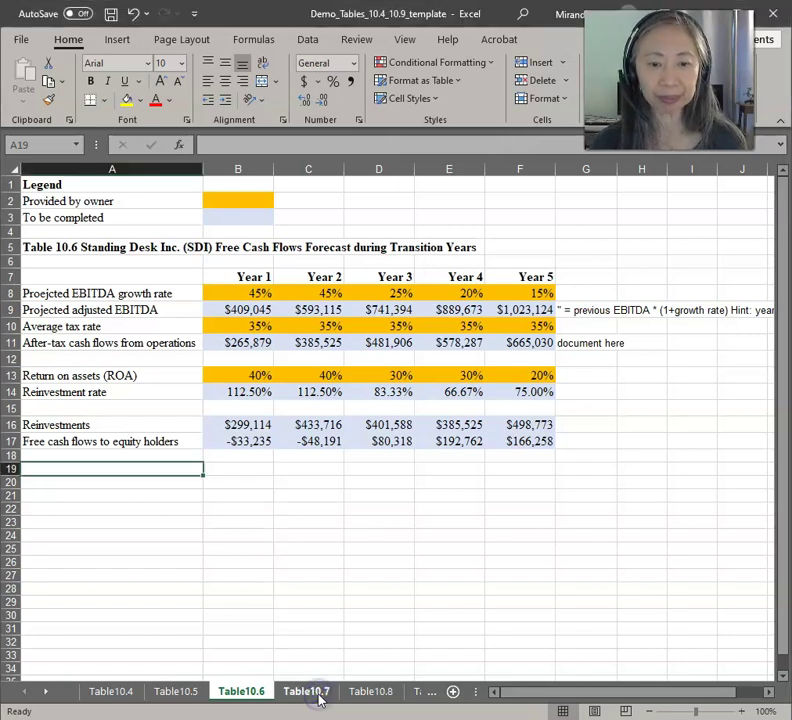
{"action": "left_click", "coordinate": [318, 700]}
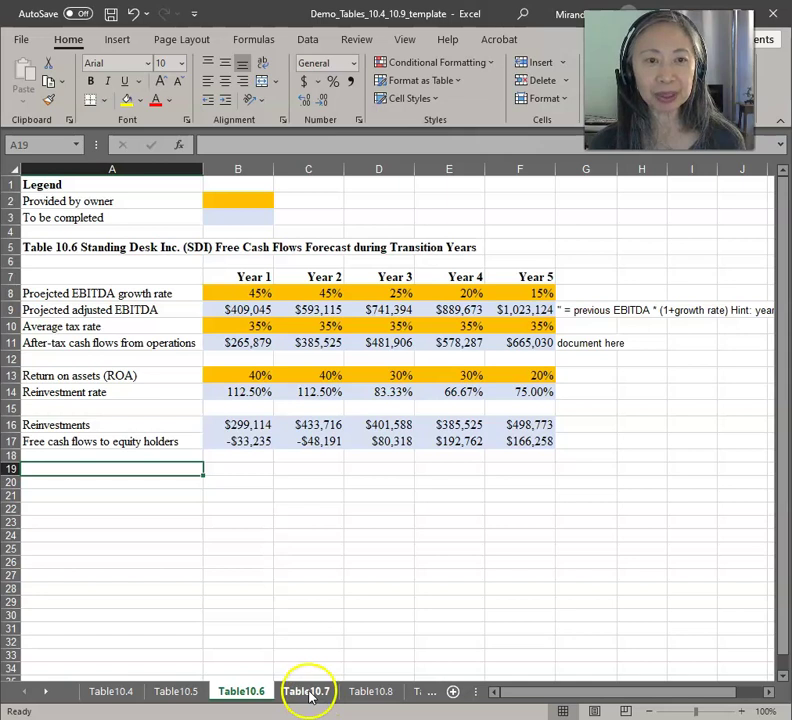
{"action": "left_click", "coordinate": [250, 399]}
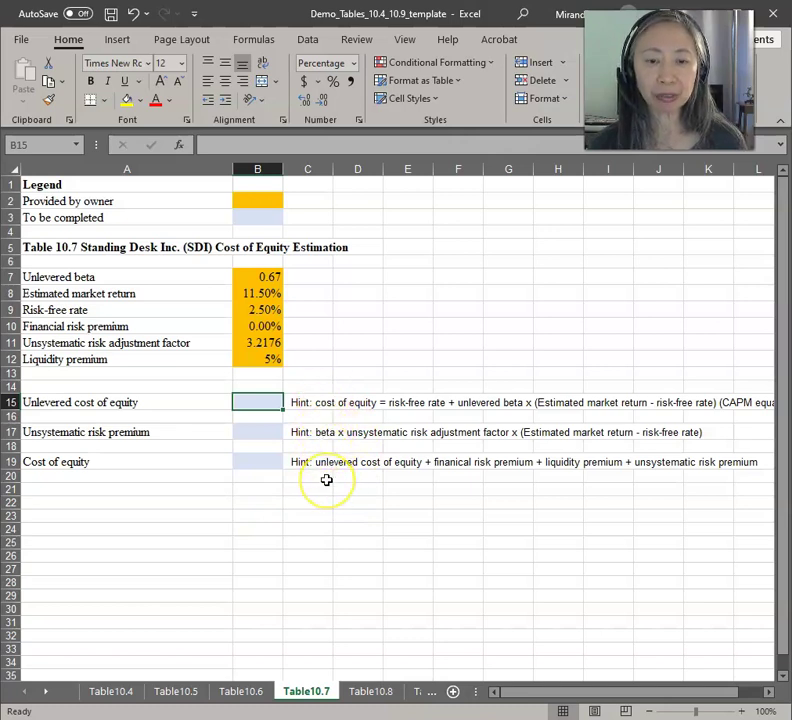
{"action": "left_click", "coordinate": [247, 401]}
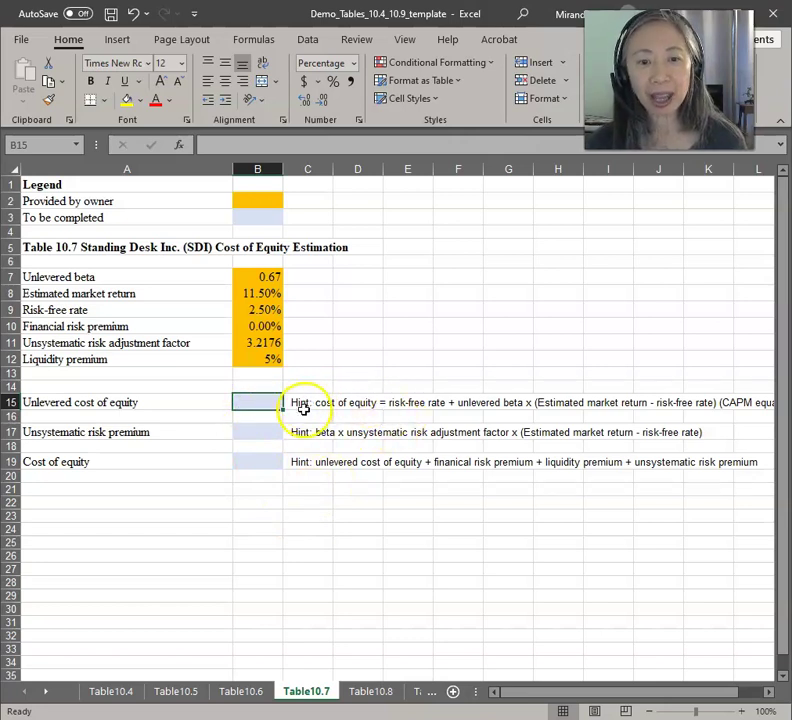
{"action": "left_click", "coordinate": [252, 405]}
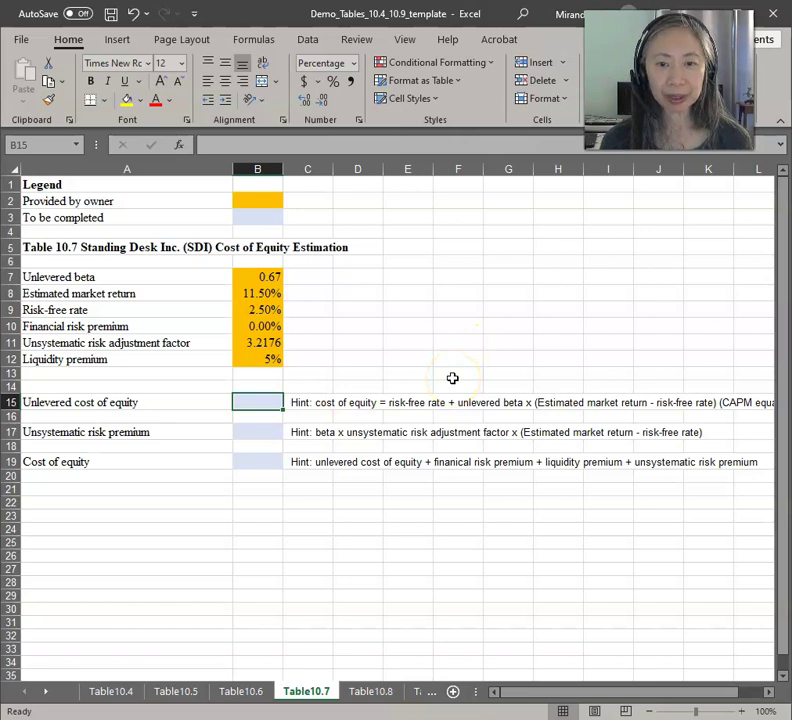
Step: Calculate the unlevered cost of equity in B15 with =B9+B7*(B8-B9), following the CAPM hint
{"action": "type", "text": "="}
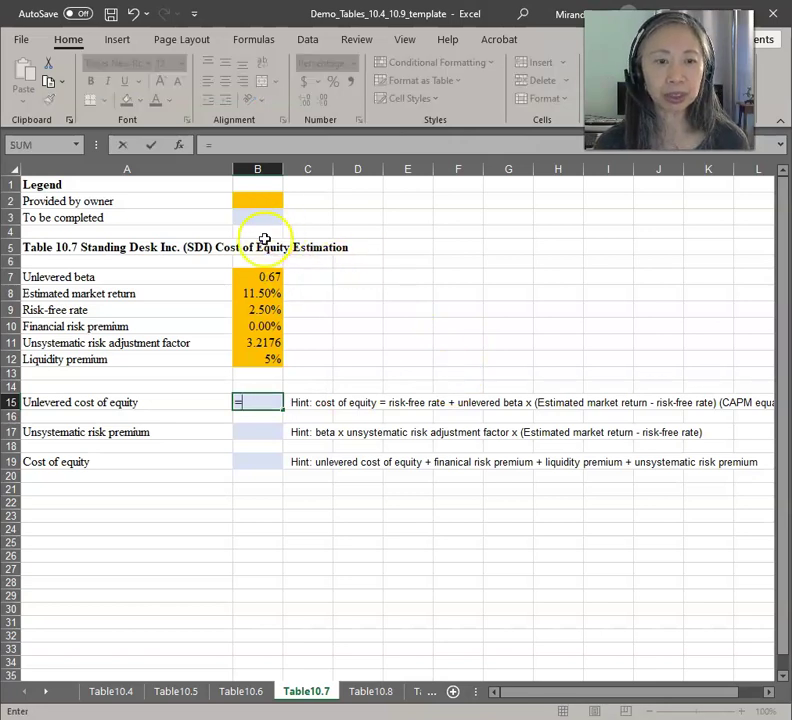
{"action": "left_click", "coordinate": [269, 308]}
{"action": "type", "text": "+"}
{"action": "left_click", "coordinate": [260, 278]}
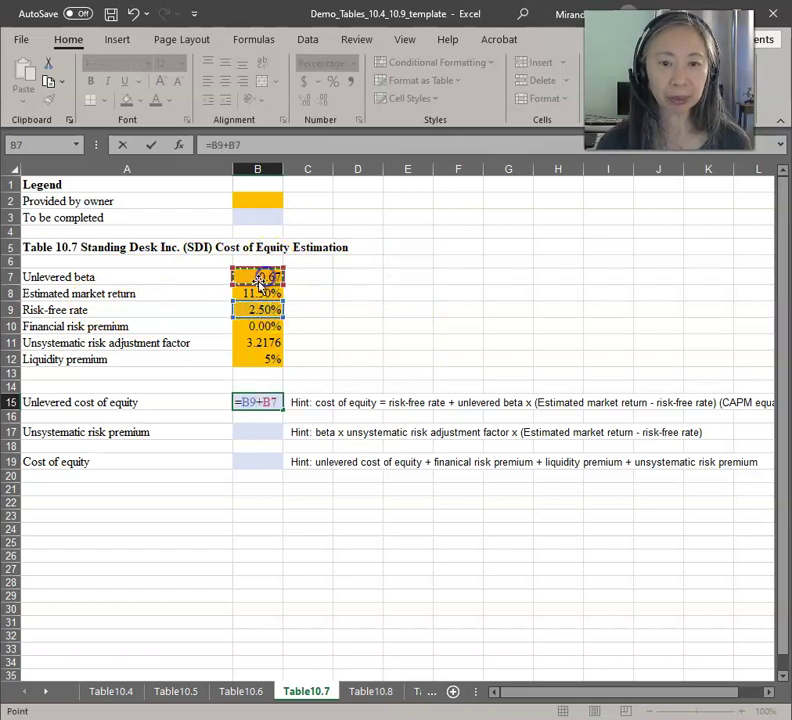
{"action": "type", "text": "*("}
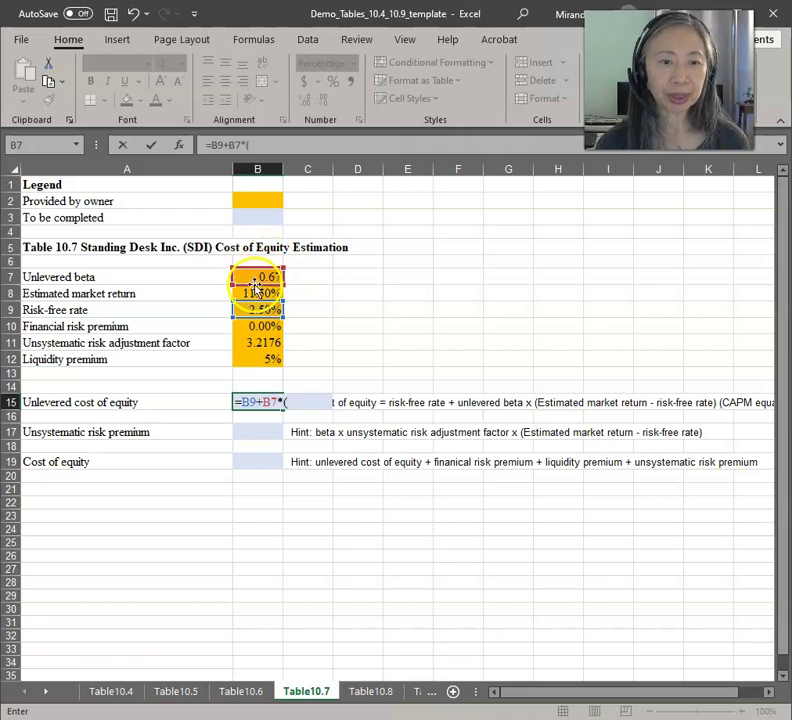
{"action": "left_click", "coordinate": [259, 293]}
{"action": "type", "text": "-"}
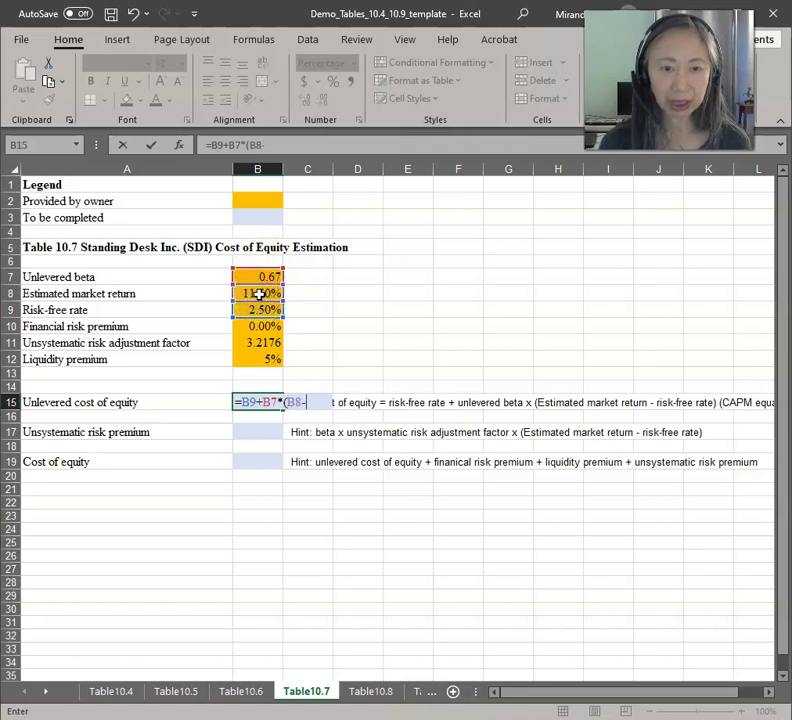
{"action": "left_click", "coordinate": [265, 307]}
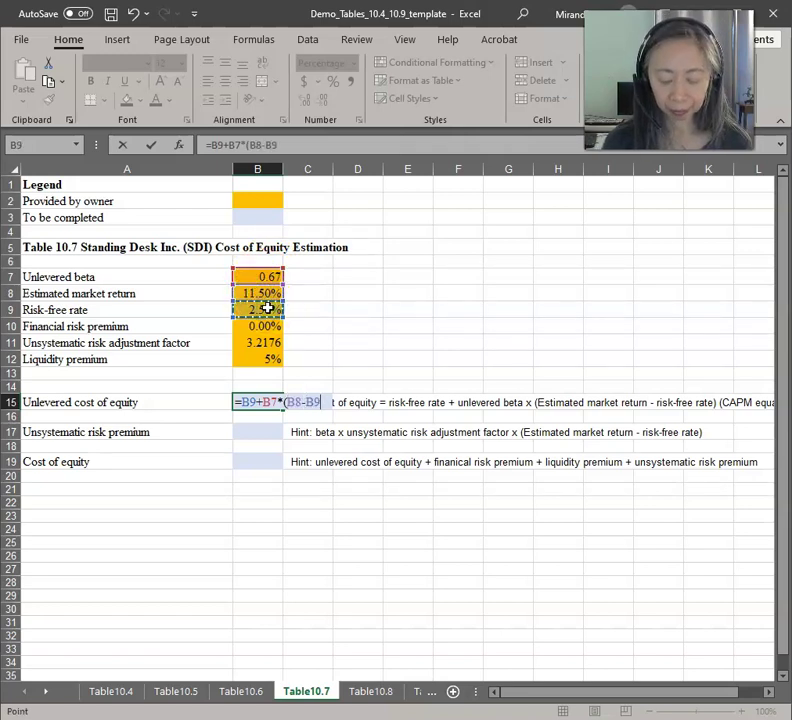
{"action": "key", "text": "Return"}
Step: Calculate the unsystematic risk premium in B17 with =B7*B11*(B8-B9), beta times adjustment factor times the market premium
{"action": "left_click", "coordinate": [257, 432]}
{"action": "type", "text": "="}
{"action": "left_click", "coordinate": [257, 276]}
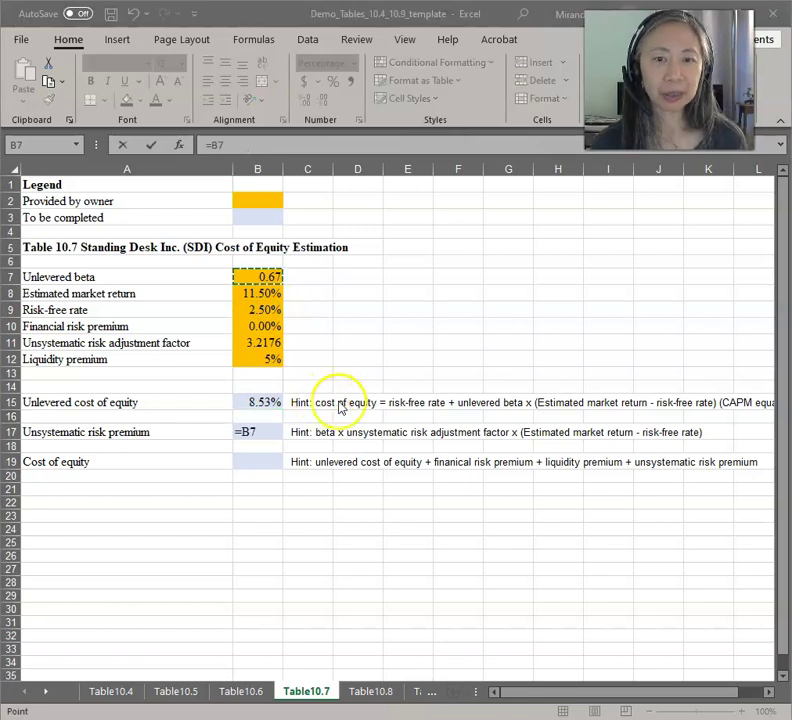
{"action": "left_click", "coordinate": [253, 432]}
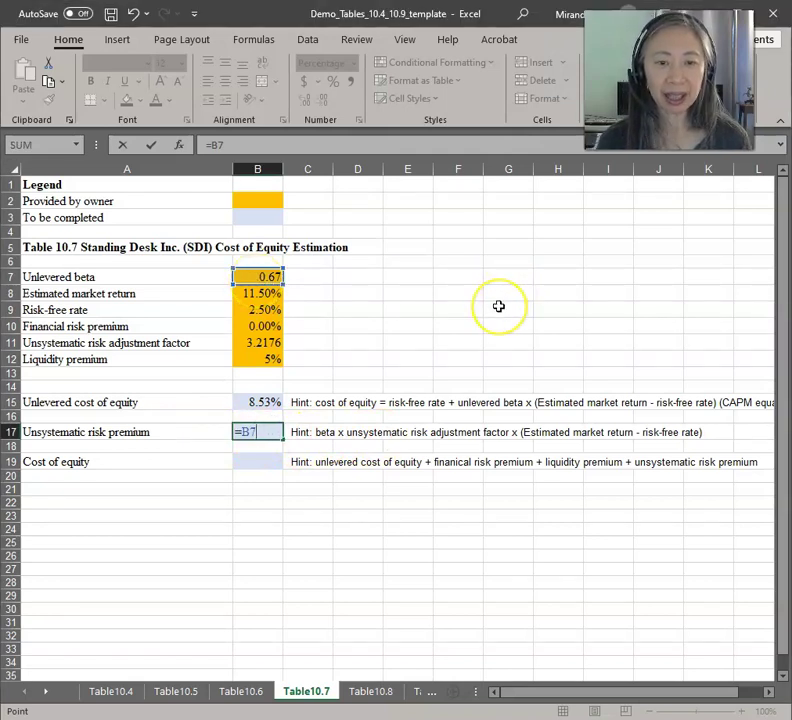
{"action": "type", "text": "*"}
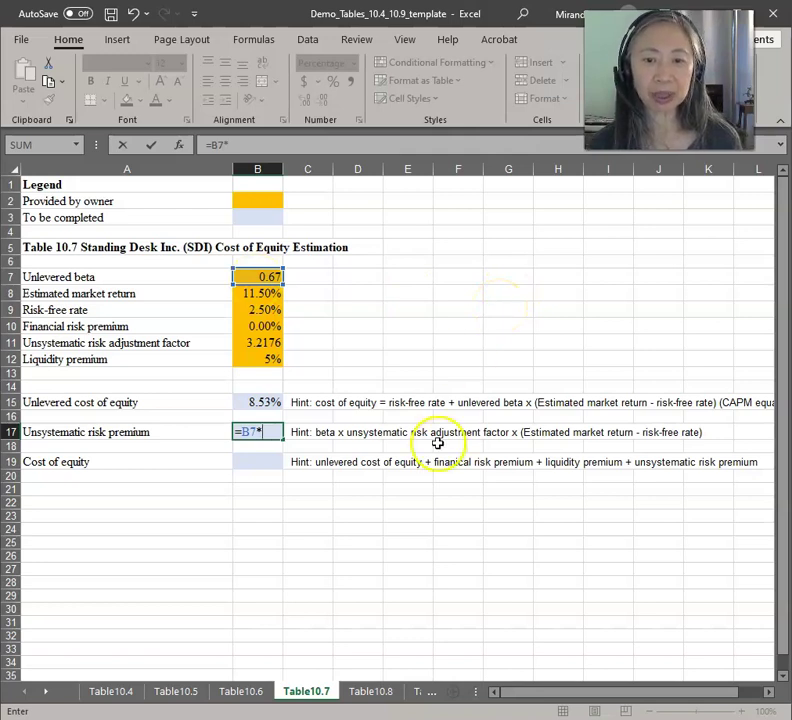
{"action": "left_click", "coordinate": [240, 341]}
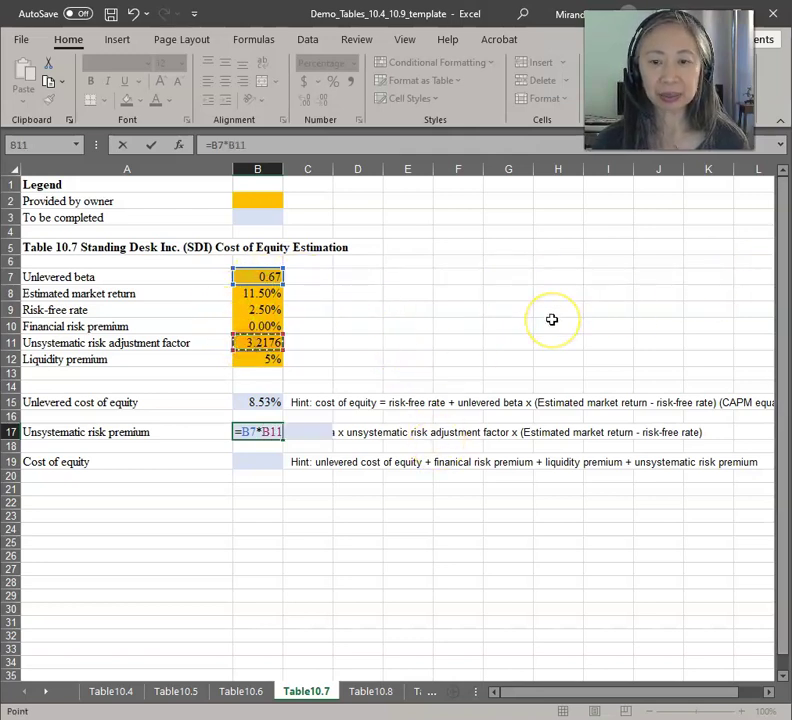
{"action": "type", "text": "*("}
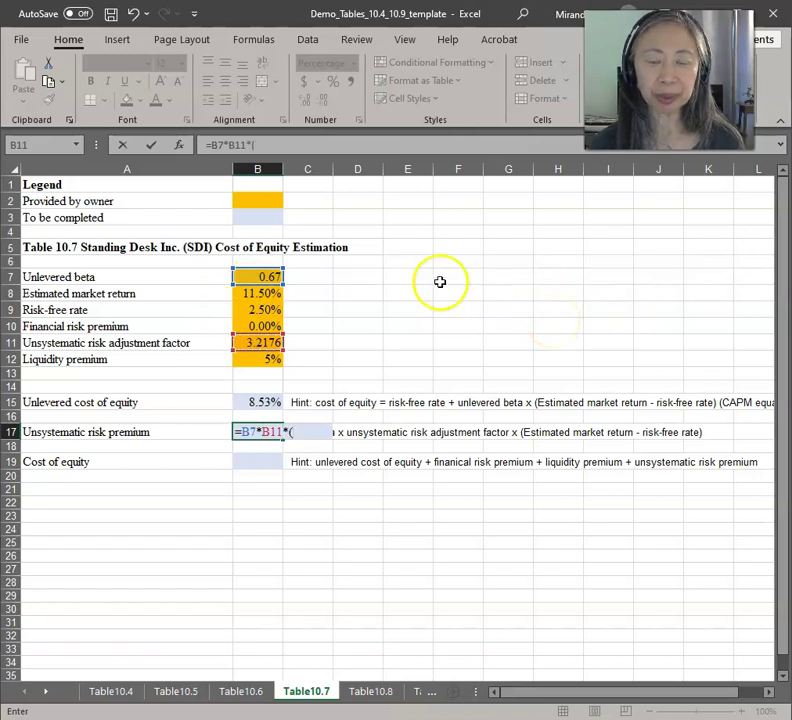
{"action": "left_click", "coordinate": [260, 297]}
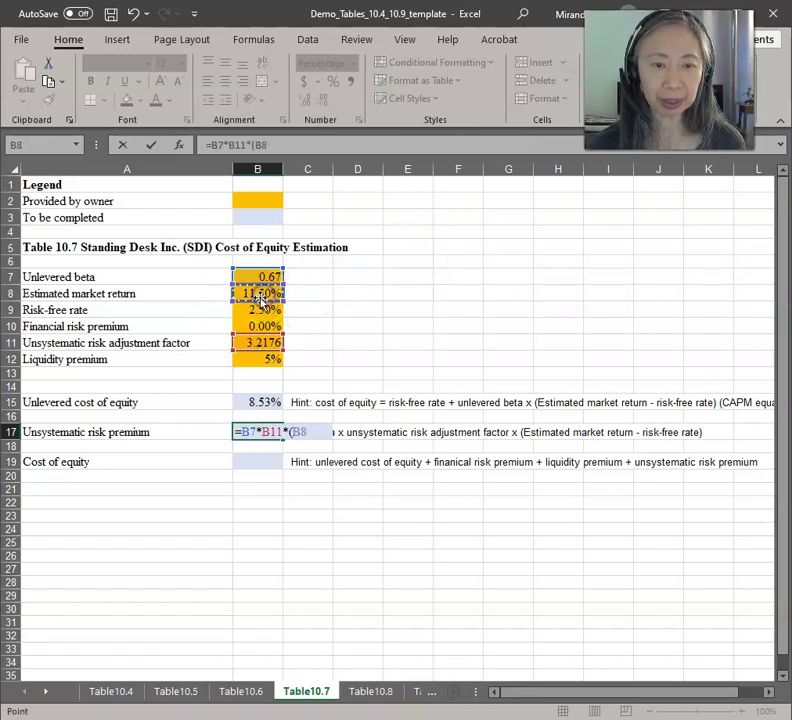
{"action": "type", "text": "-"}
{"action": "left_click", "coordinate": [257, 313]}
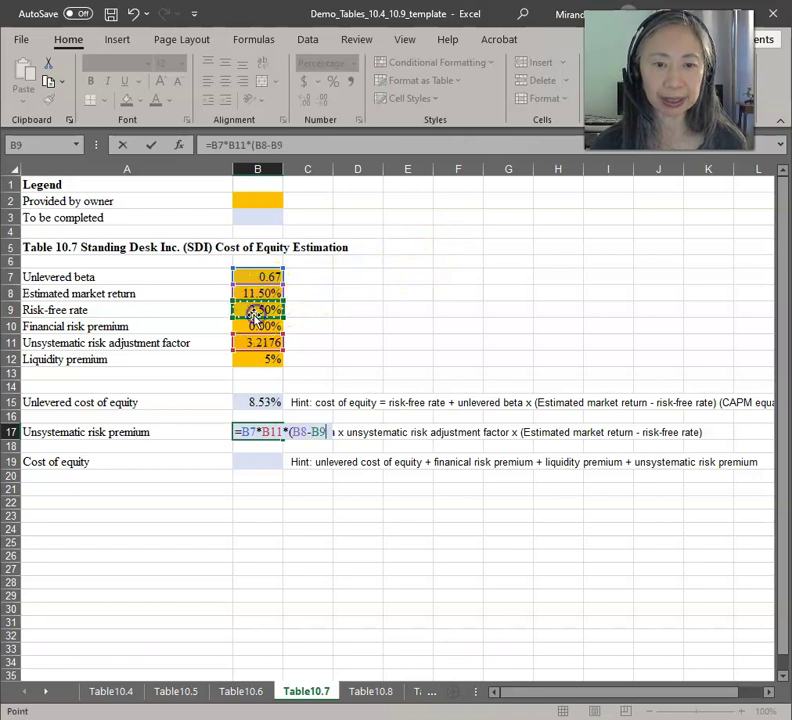
{"action": "type", "text": ")"}
{"action": "key", "text": "Return"}
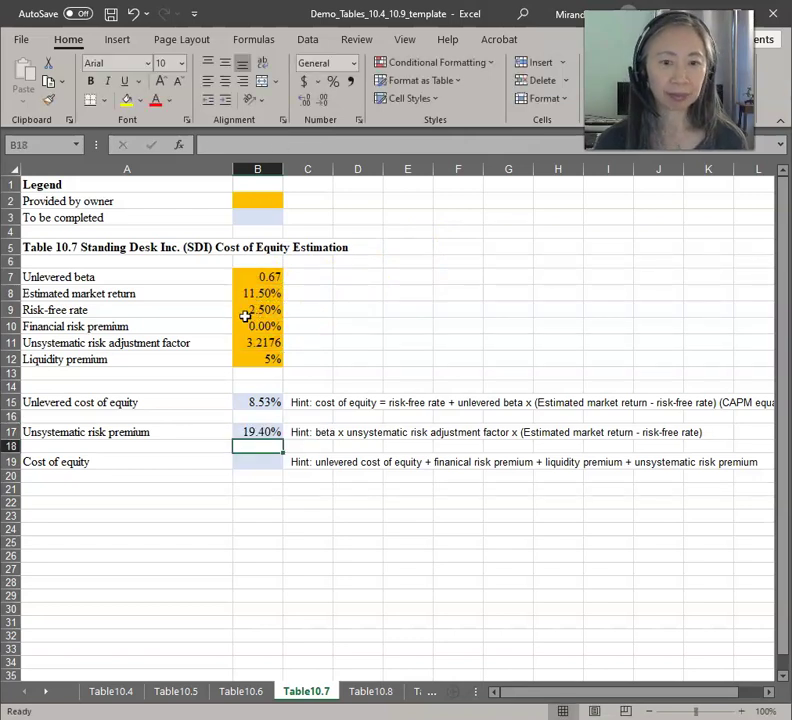
Step: Calculate the cost of equity in B19 with =B15+B10+B12+B17, adding the three premiums to the unlevered cost of equity
{"action": "left_click", "coordinate": [247, 464]}
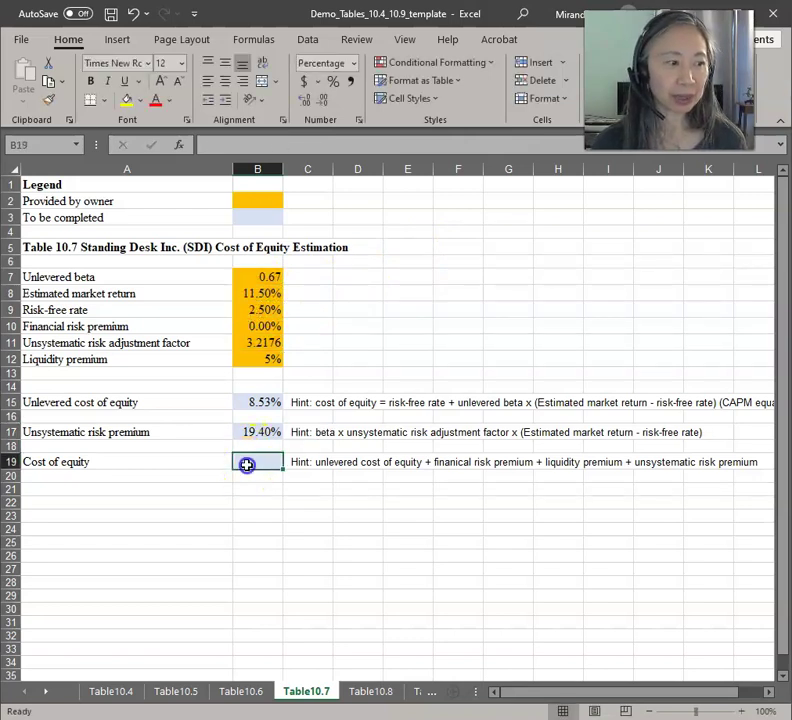
{"action": "type", "text": "="}
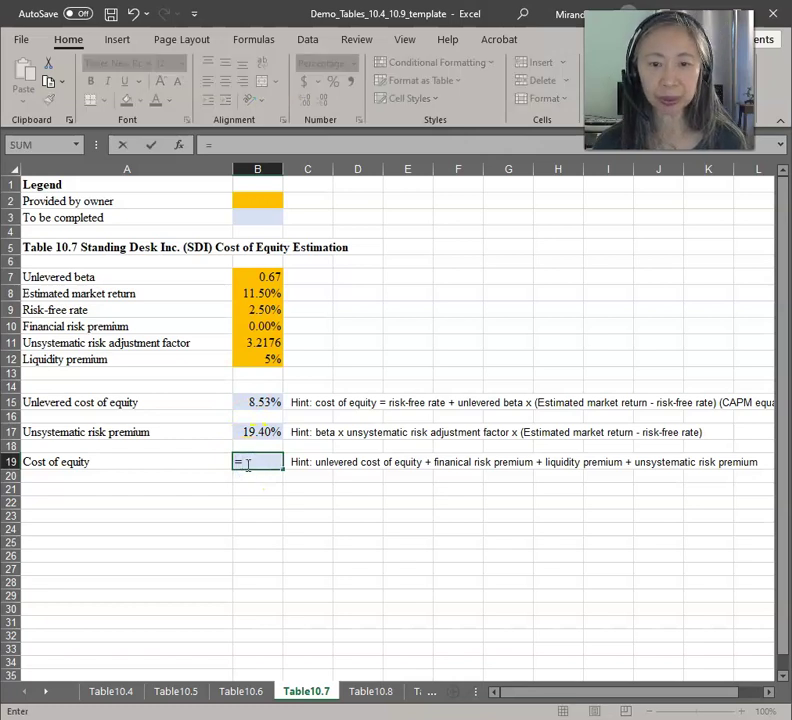
{"action": "left_click", "coordinate": [268, 406]}
{"action": "type", "text": "+"}
{"action": "left_click", "coordinate": [270, 325]}
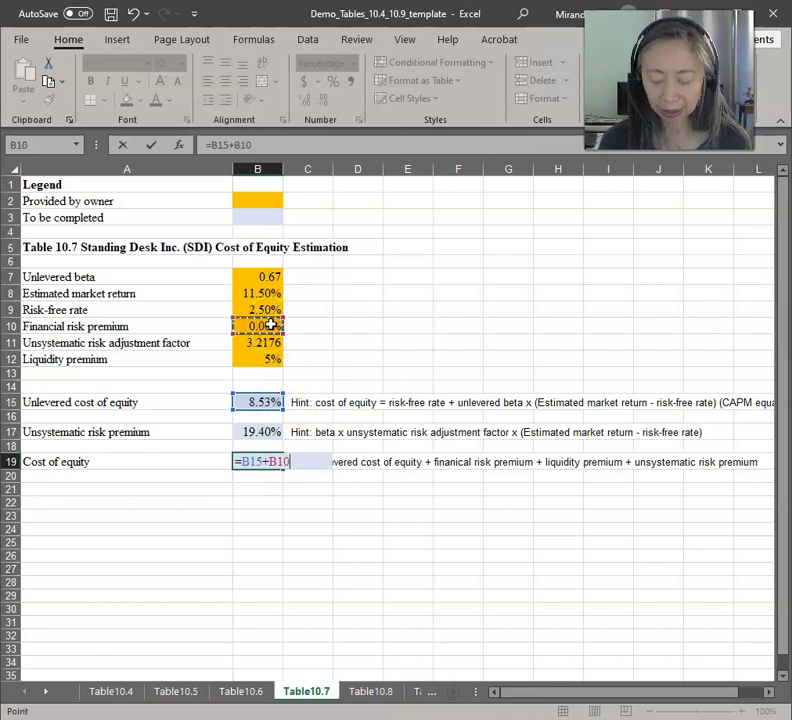
{"action": "type", "text": "+"}
{"action": "left_click", "coordinate": [270, 359]}
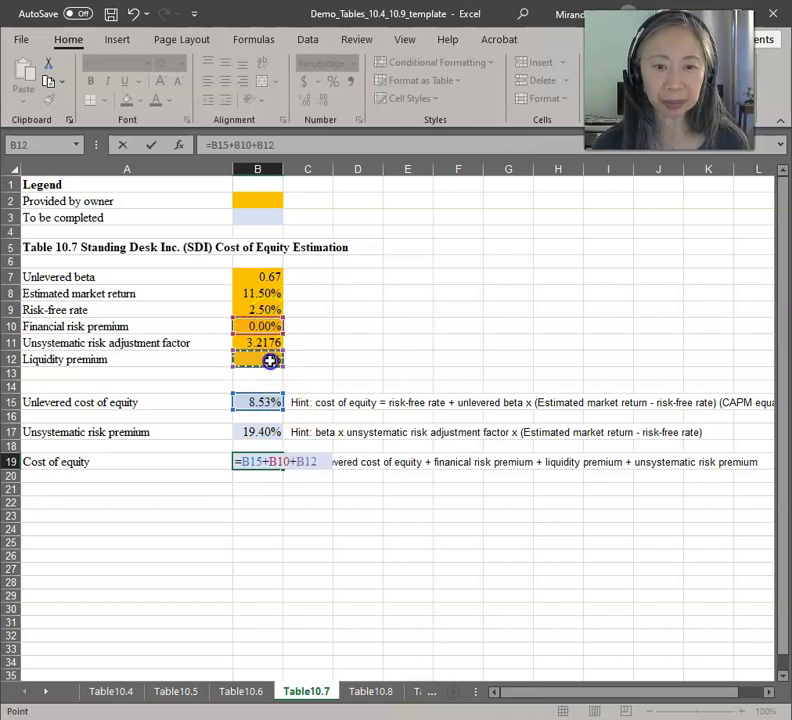
{"action": "type", "text": "+"}
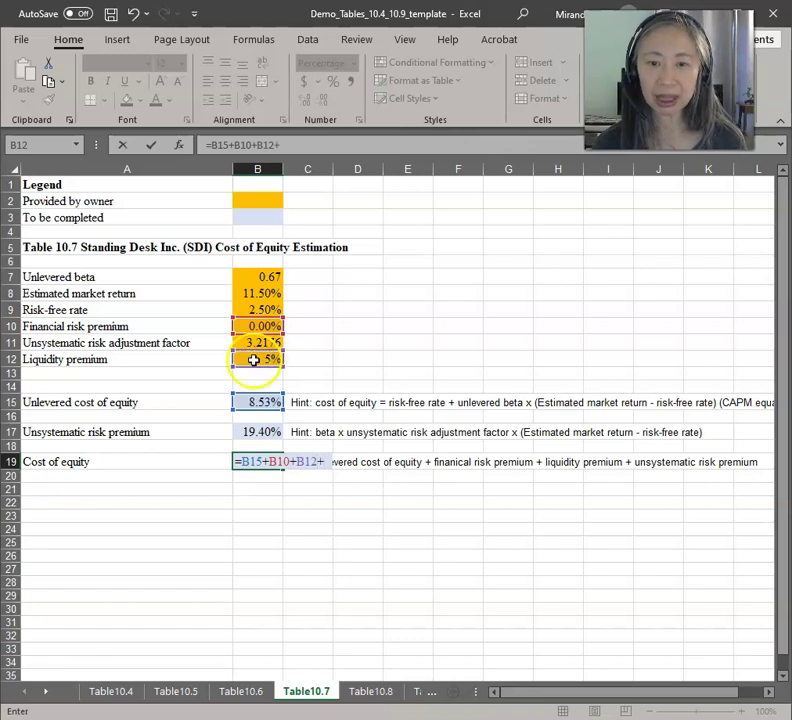
{"action": "left_click", "coordinate": [258, 433]}
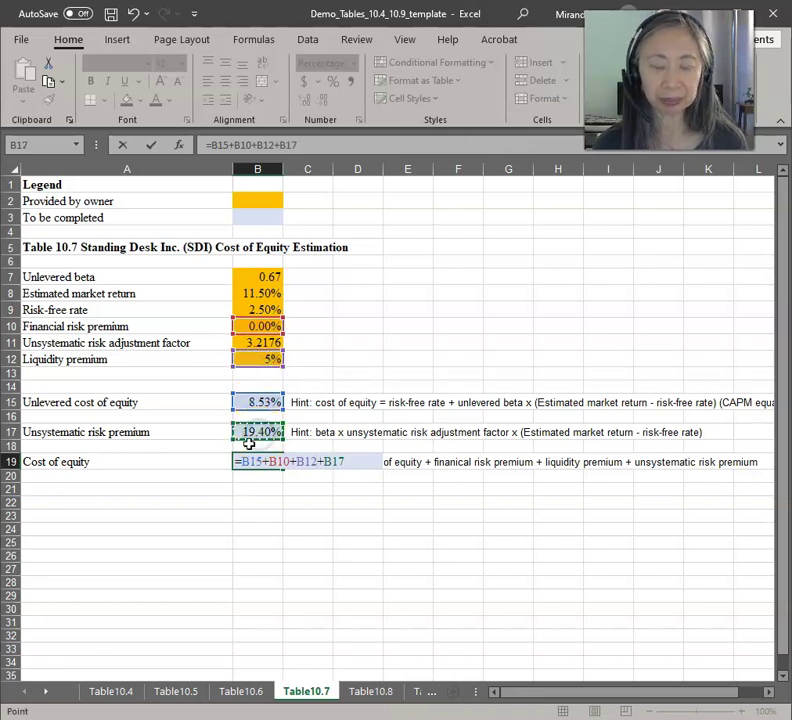
{"action": "key", "text": "Return"}
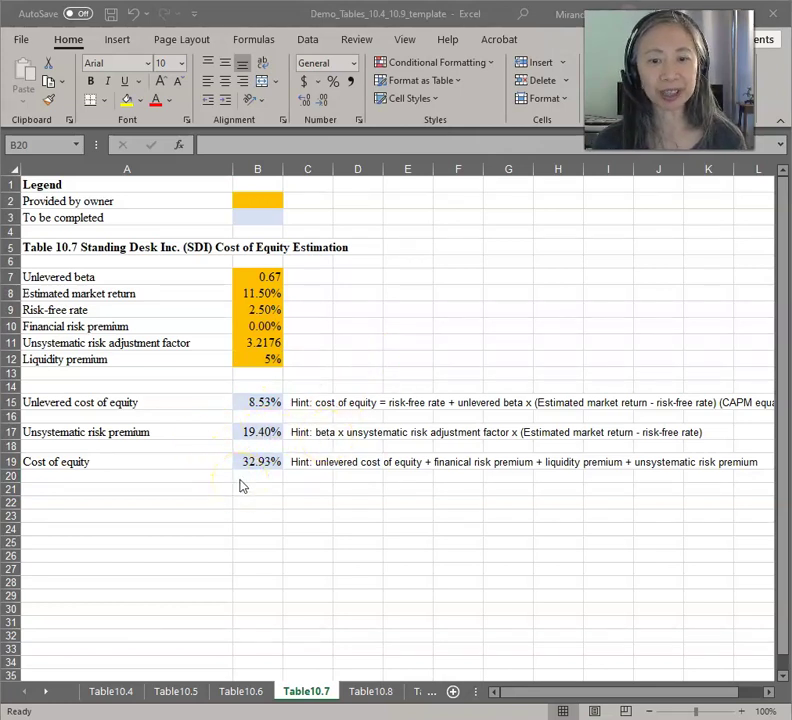
Step: On the Table10.8 sheet, calculate the Year 6 projected adjusted EBITDA in B9 with =Table10.6!F9*(1+Table10.8!B8)
{"action": "left_click", "coordinate": [376, 693]}
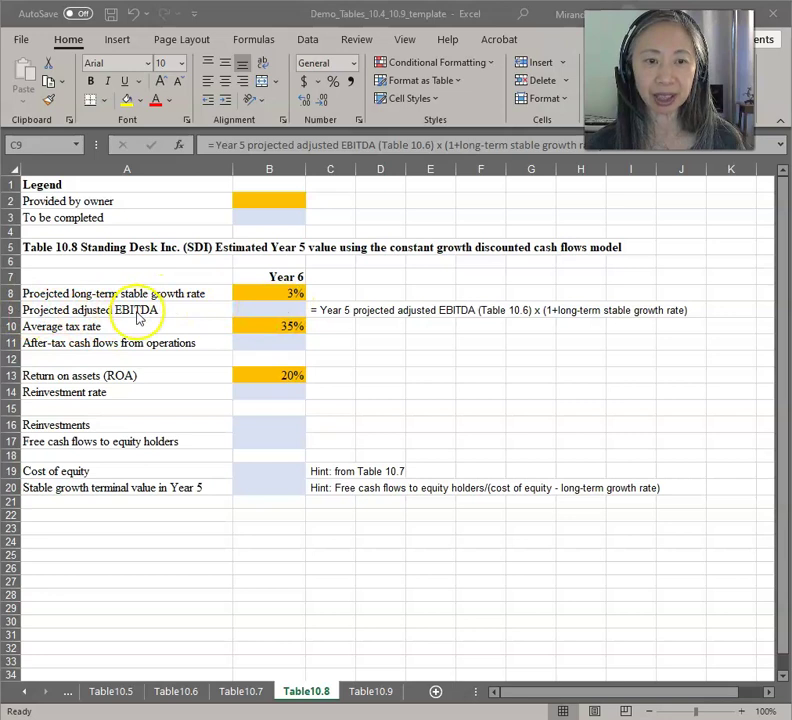
{"action": "left_click", "coordinate": [283, 312]}
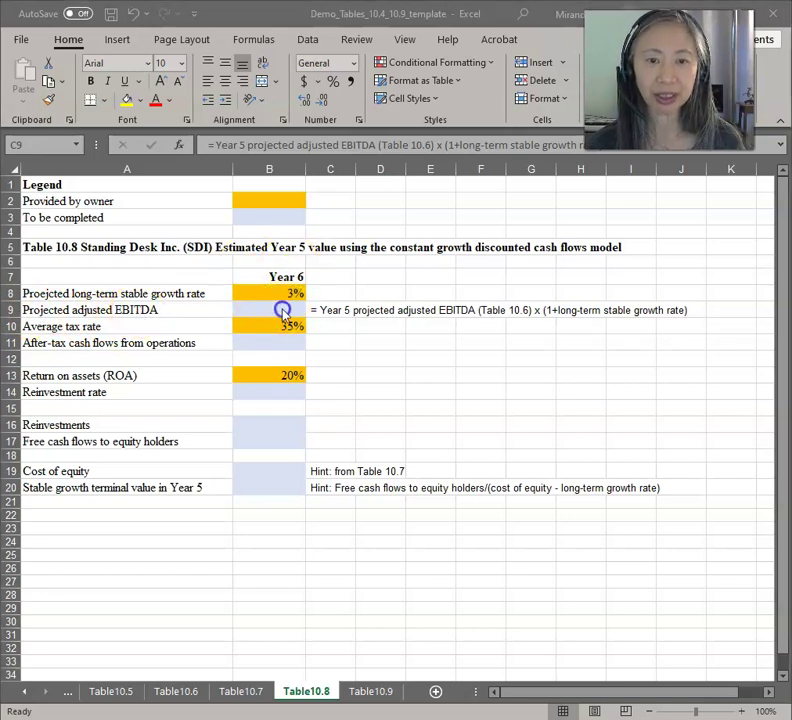
{"action": "left_click", "coordinate": [256, 309]}
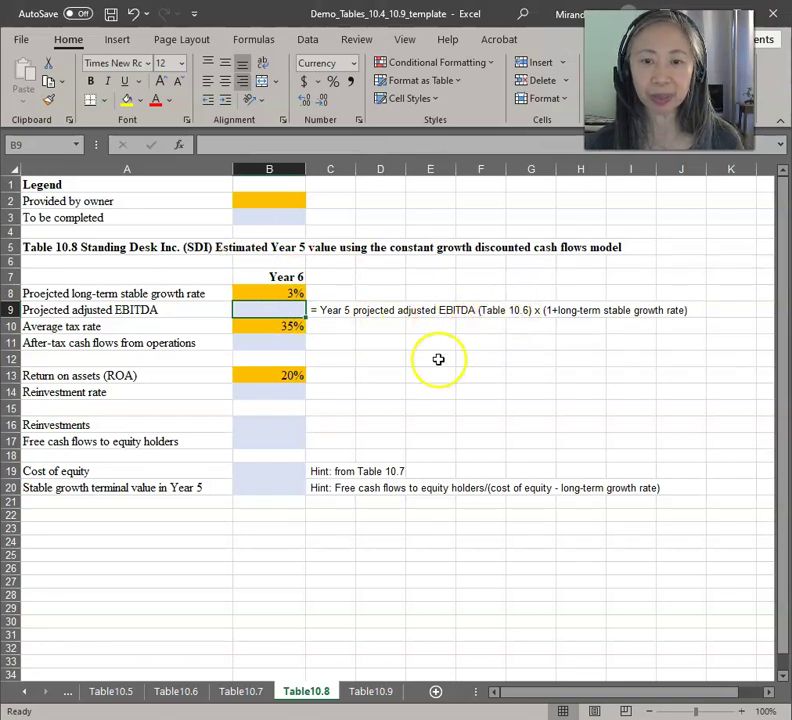
{"action": "type", "text": "="}
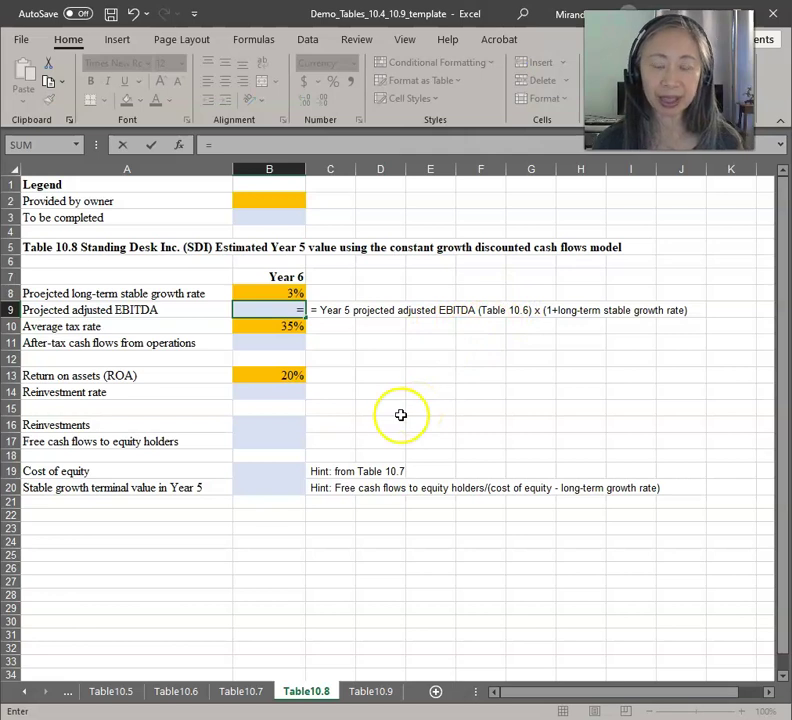
{"action": "left_click", "coordinate": [192, 692]}
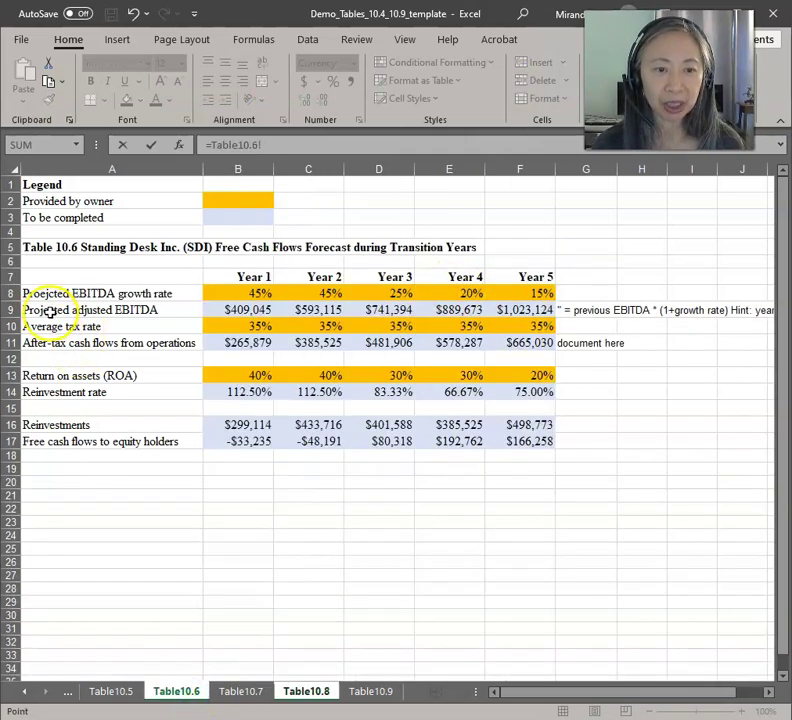
{"action": "left_click", "coordinate": [527, 309]}
{"action": "type", "text": "*"}
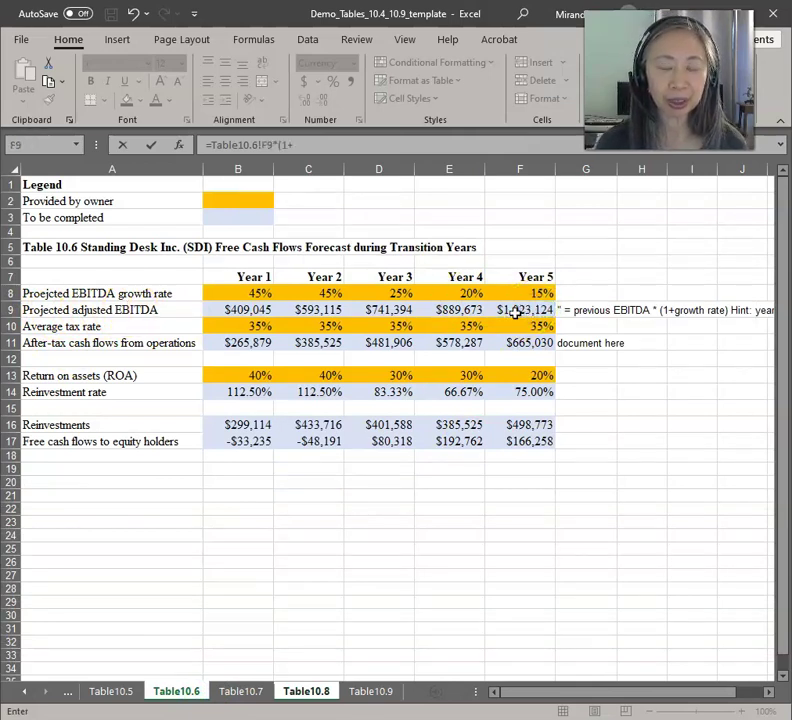
{"action": "left_click", "coordinate": [318, 692]}
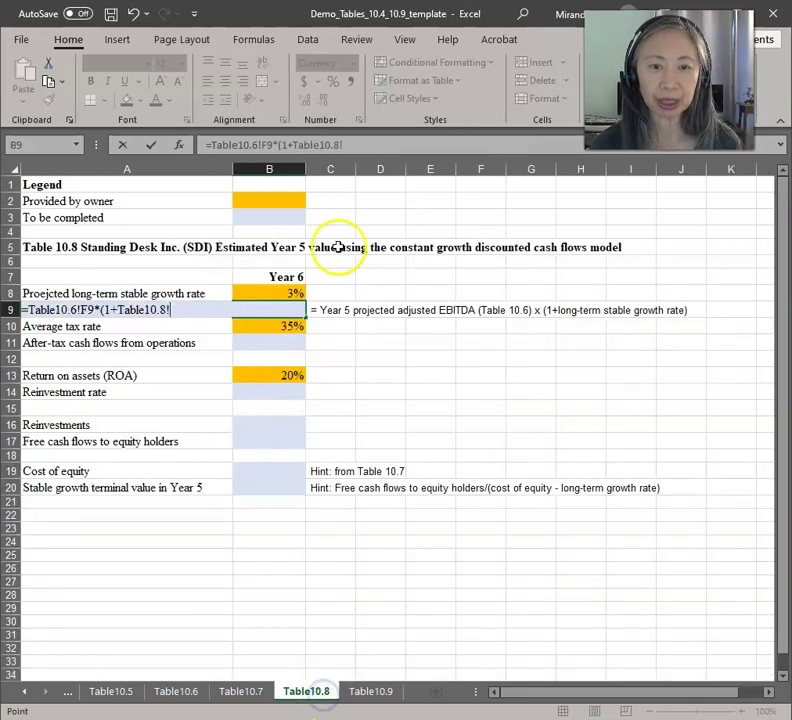
{"action": "left_click", "coordinate": [286, 294]}
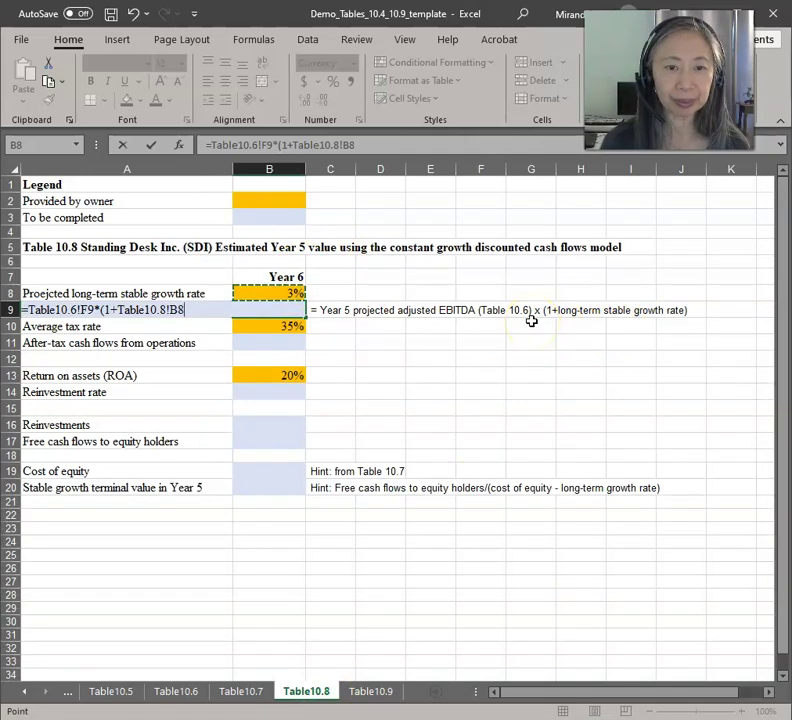
{"action": "key", "text": "Return"}
Step: Calculate the after-tax cash flows from operations in B11 with =B9*(1-B10)
{"action": "key", "text": "Return"}
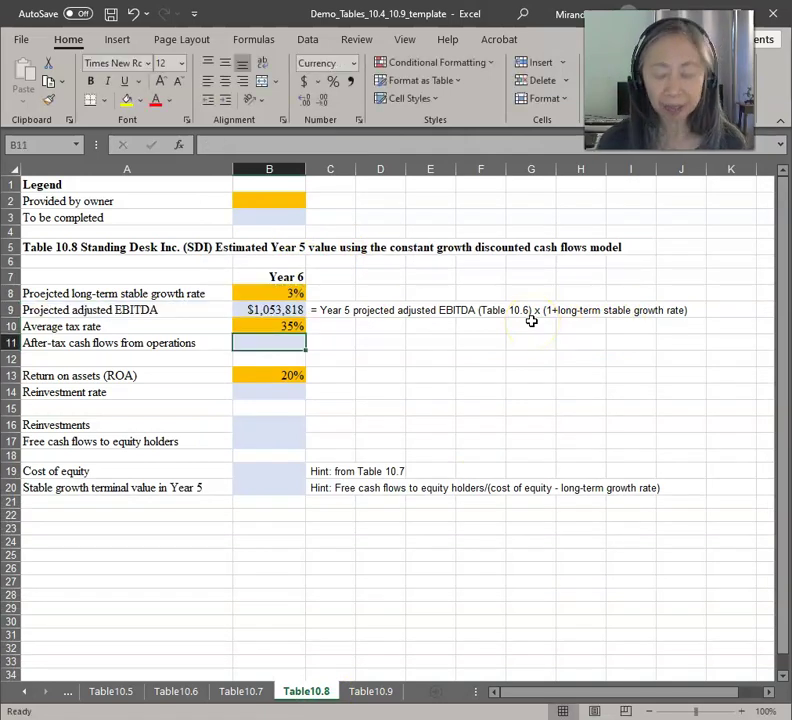
{"action": "type", "text": "="}
{"action": "key", "text": "Up"}
{"action": "key", "text": "Up"}
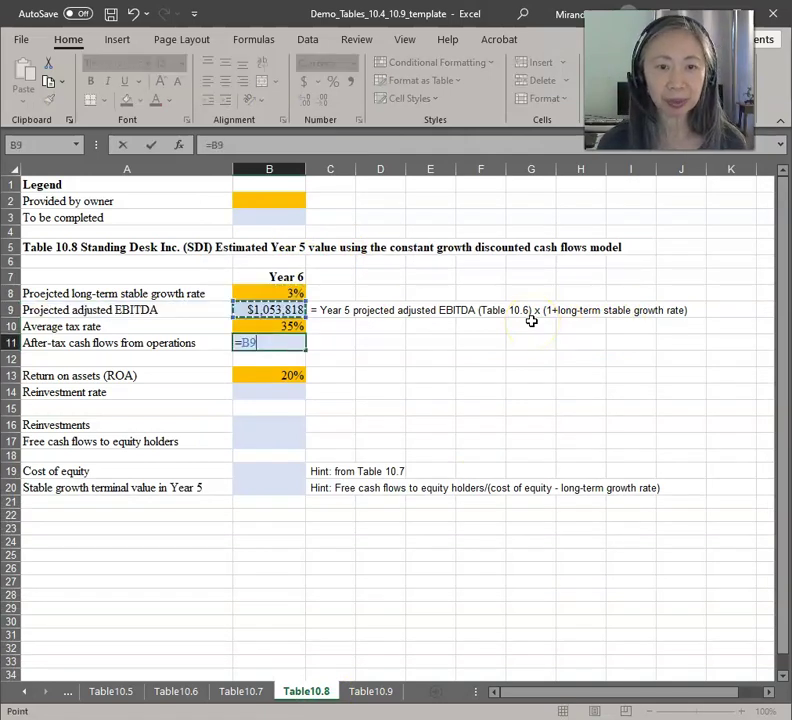
{"action": "type", "text": "*"}
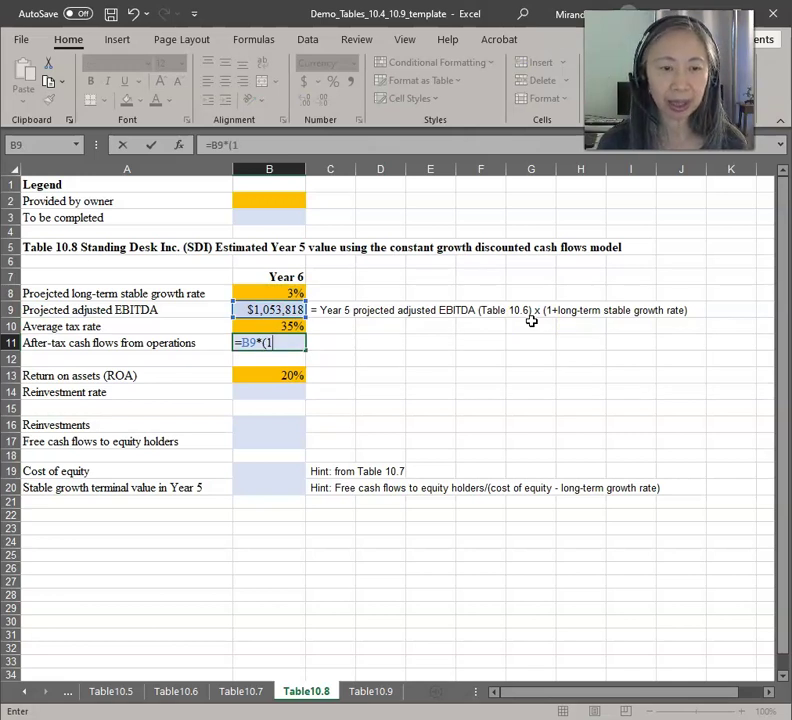
{"action": "type", "text": "(1-"}
{"action": "key", "text": "Up"}
{"action": "type", "text": ")"}
{"action": "key", "text": "Return"}
Step: Calculate the reinvestment rate in B14 with =B8/B13, the long-term growth rate divided by return on assets
{"action": "key", "text": "Return"}
{"action": "key", "text": "Return"}
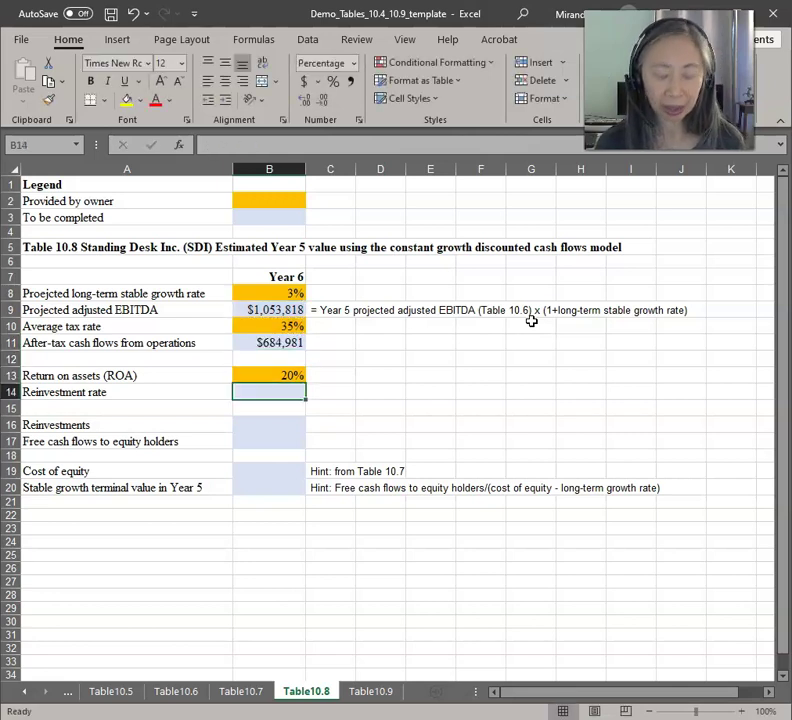
{"action": "type", "text": "="}
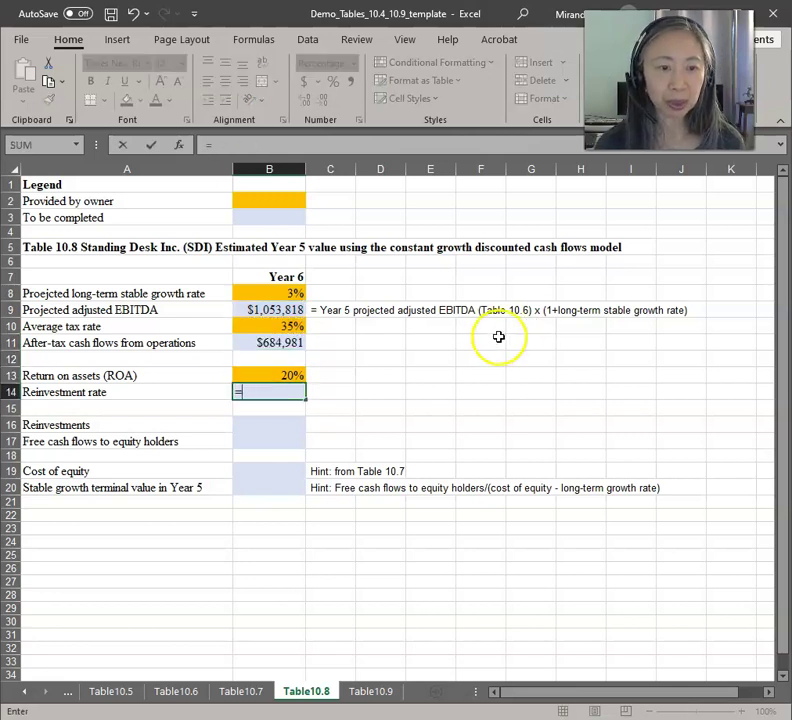
{"action": "left_click", "coordinate": [289, 295]}
{"action": "type", "text": "/"}
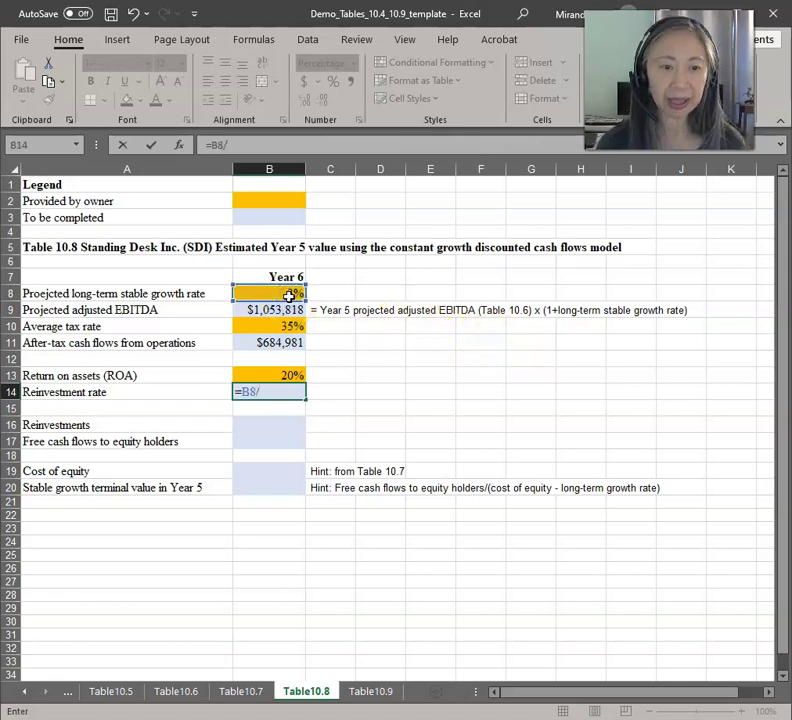
{"action": "left_click", "coordinate": [276, 375]}
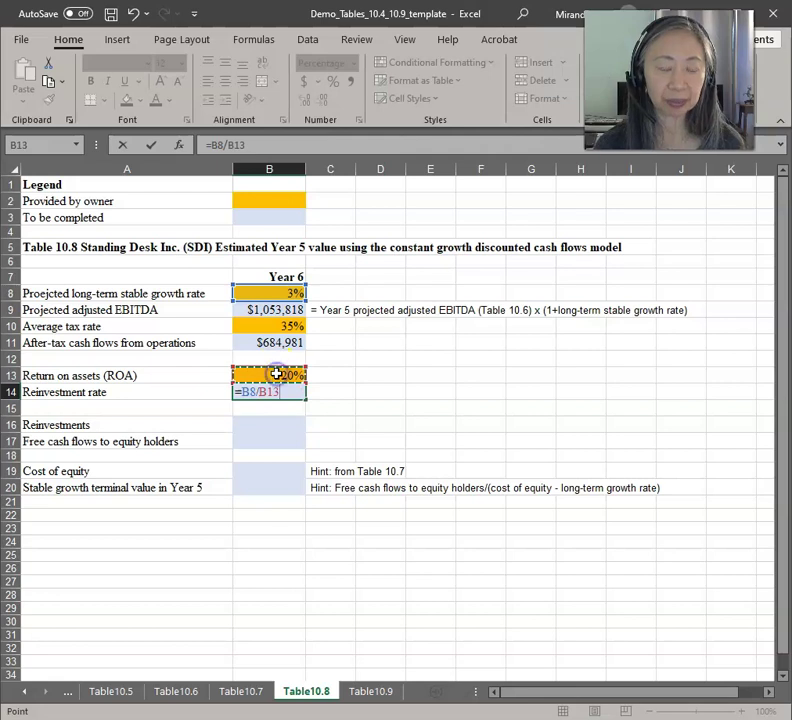
{"action": "key", "text": "Return"}
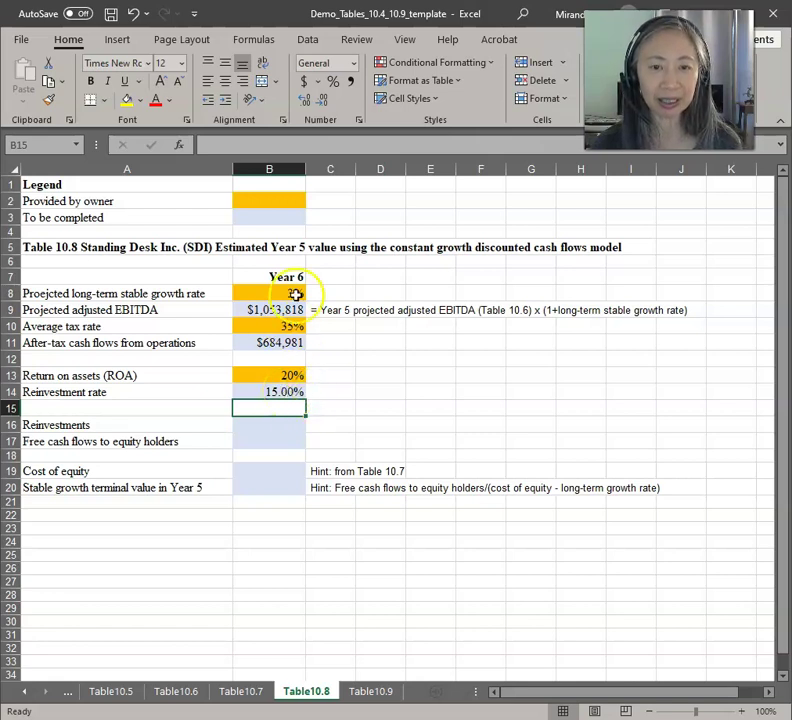
Step: Calculate the reinvestments in B16 with =B11*B14, after-tax cash flows times the reinvestment rate
{"action": "left_click", "coordinate": [285, 421]}
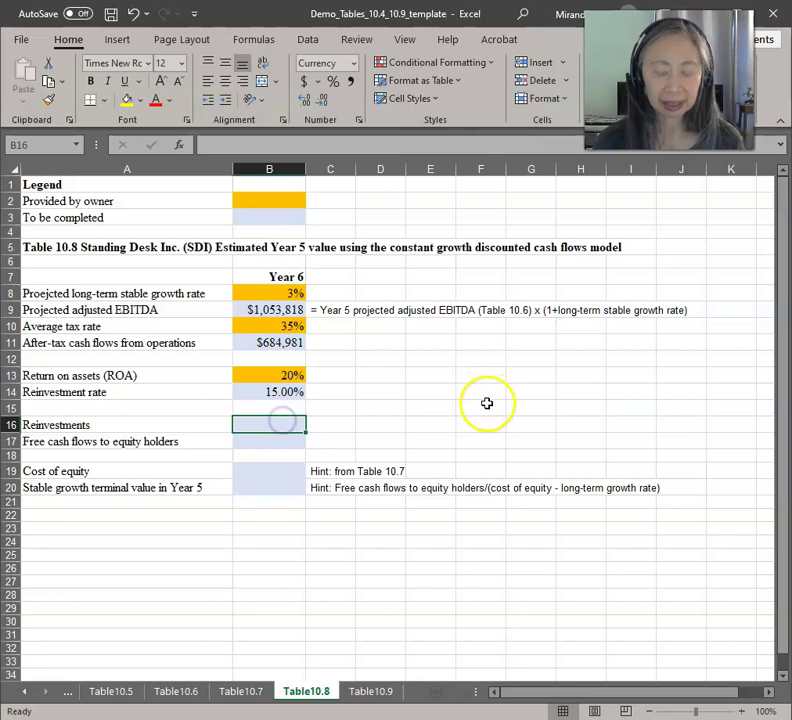
{"action": "type", "text": "="}
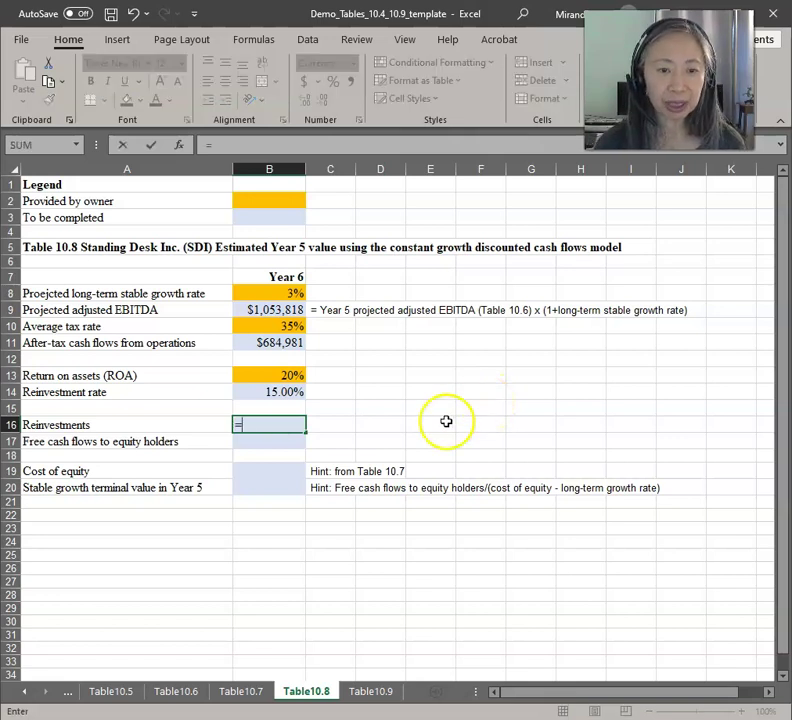
{"action": "left_click", "coordinate": [290, 343]}
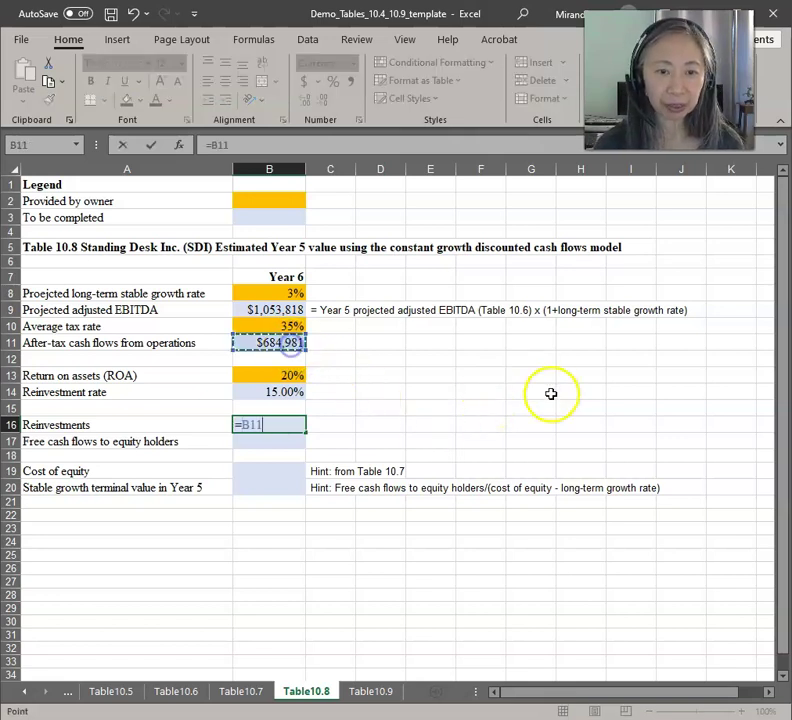
{"action": "type", "text": "*"}
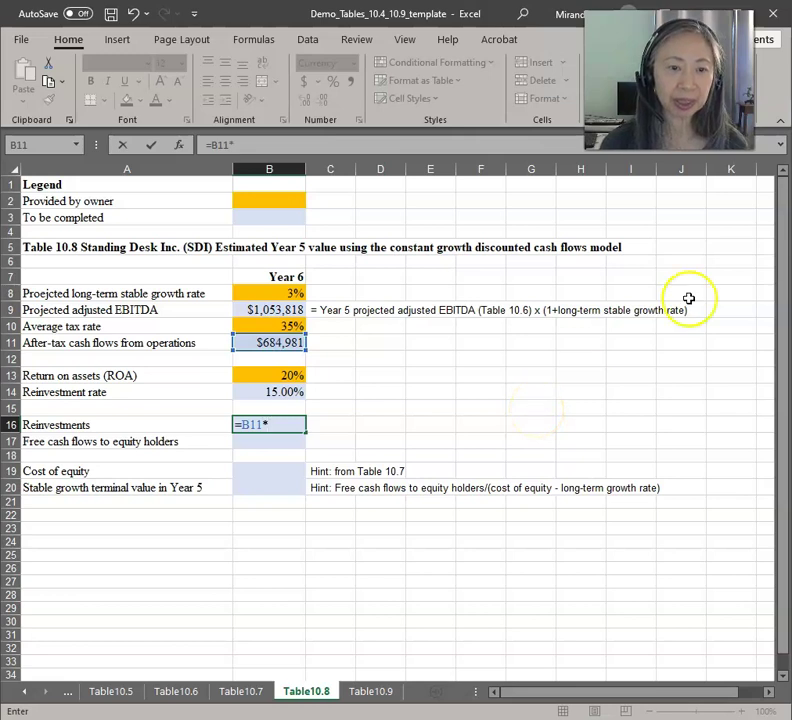
{"action": "left_click", "coordinate": [295, 392]}
{"action": "key", "text": "Return"}
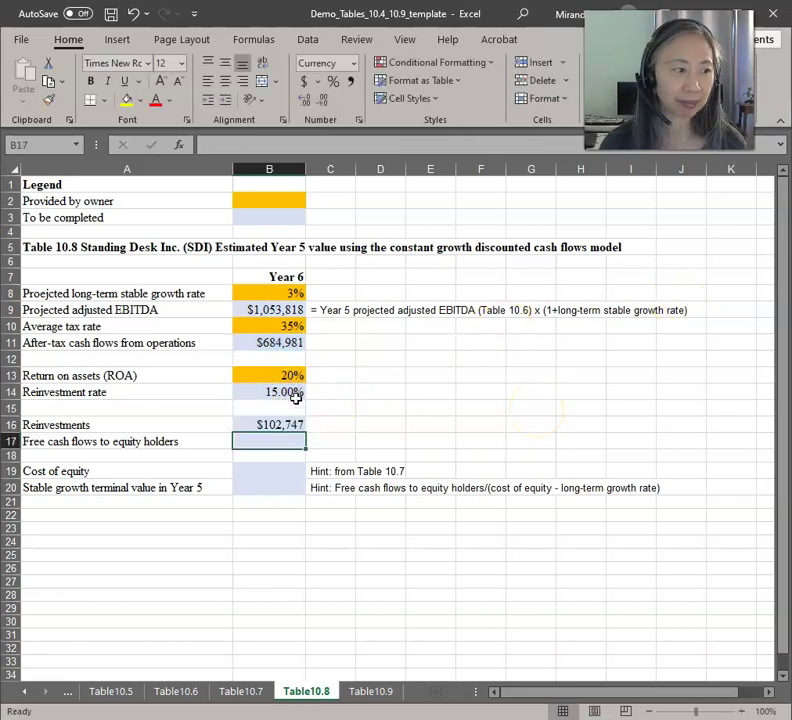
Step: Calculate the free cash flows to equity holders in B17 with =B11-B16, after-tax cash flows less reinvestments
{"action": "type", "text": "="}
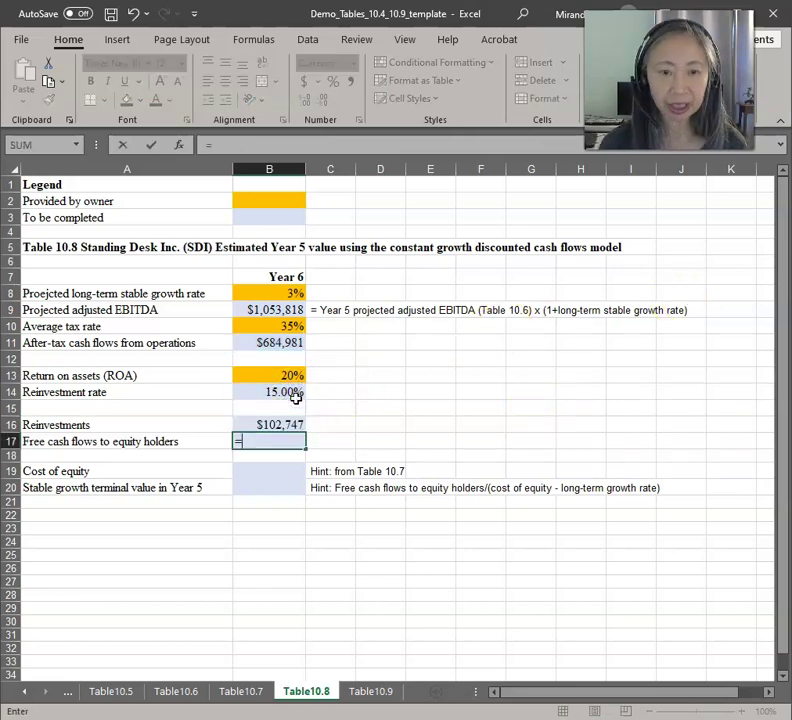
{"action": "left_click", "coordinate": [290, 343]}
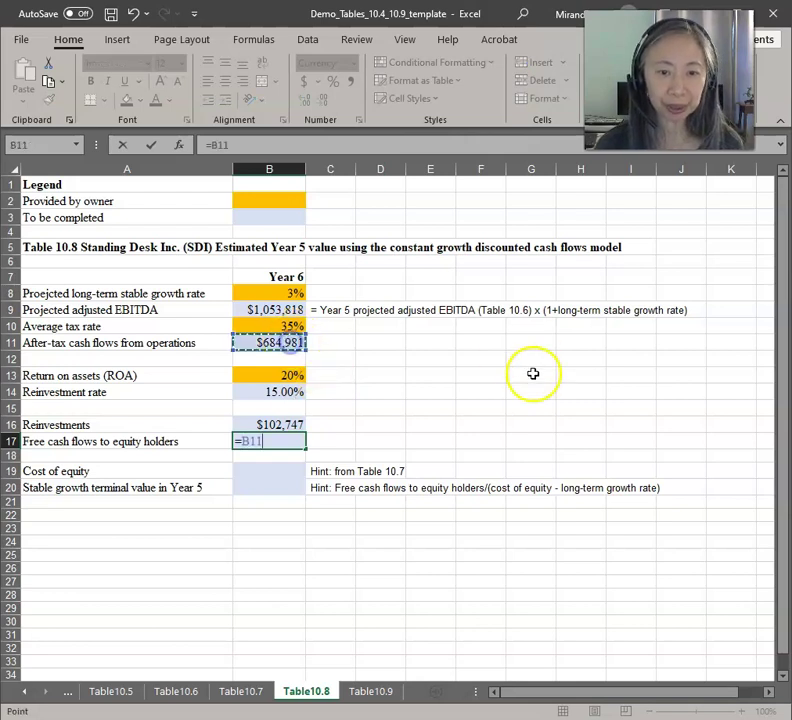
{"action": "type", "text": "-"}
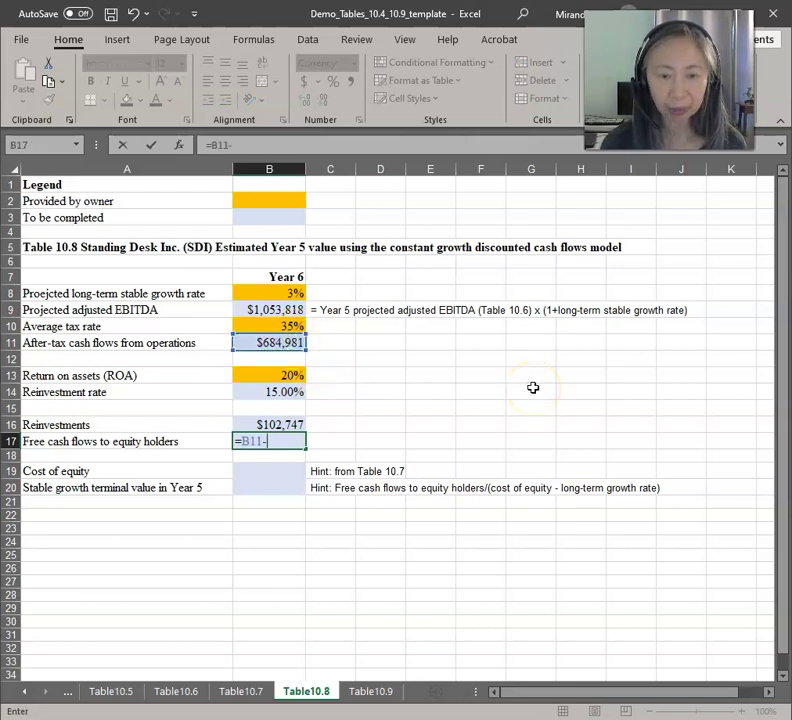
{"action": "left_click", "coordinate": [291, 425]}
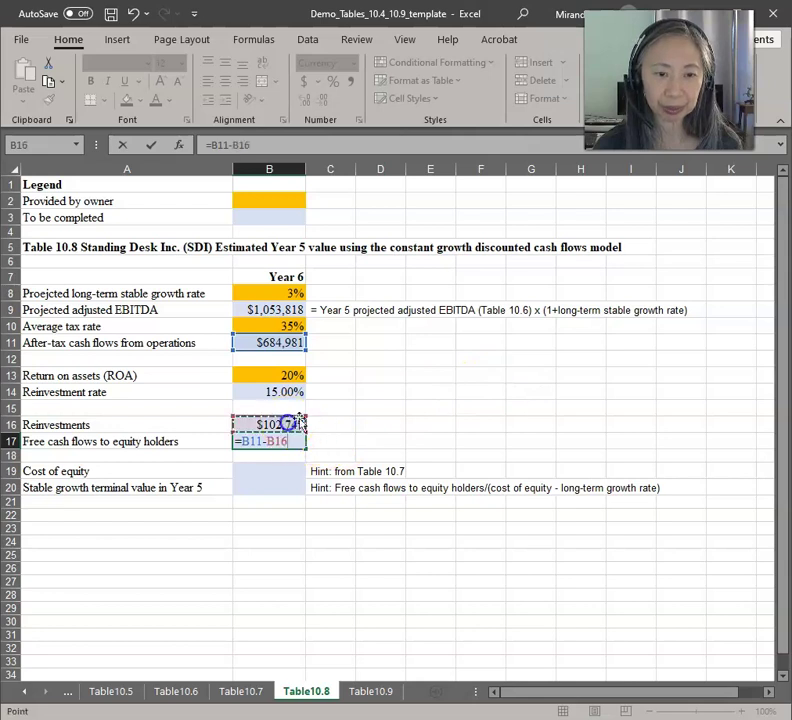
{"action": "key", "text": "Return"}
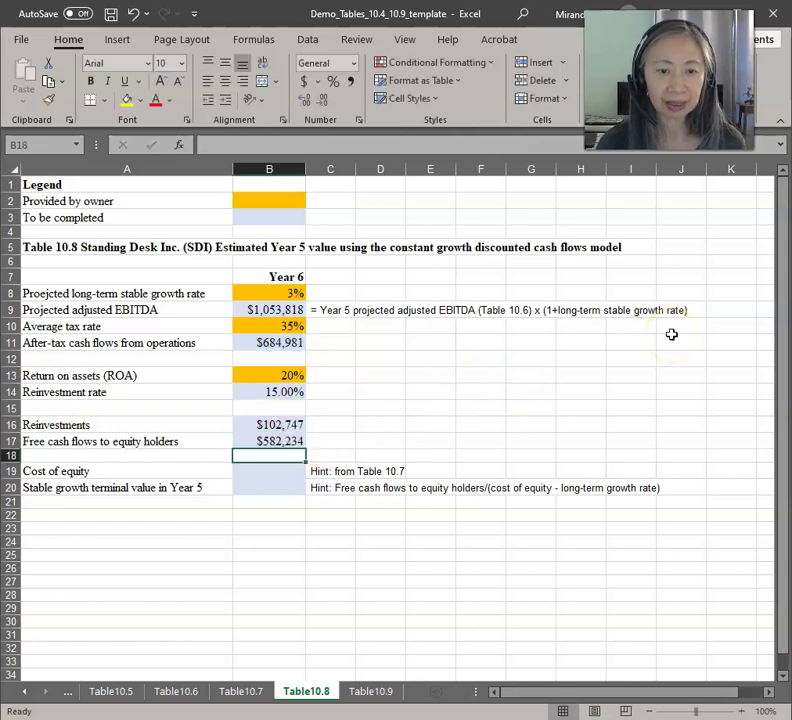
Step: Link the cost of equity in B19 of Table 10.8 to the cost of equity in Table 10.7, cell B19
{"action": "key", "text": "Down"}
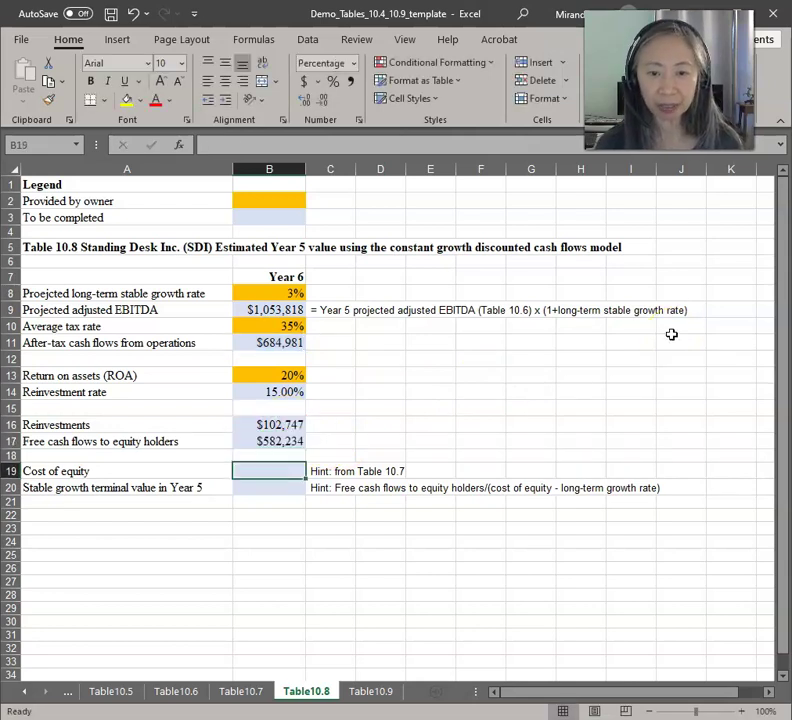
{"action": "type", "text": "="}
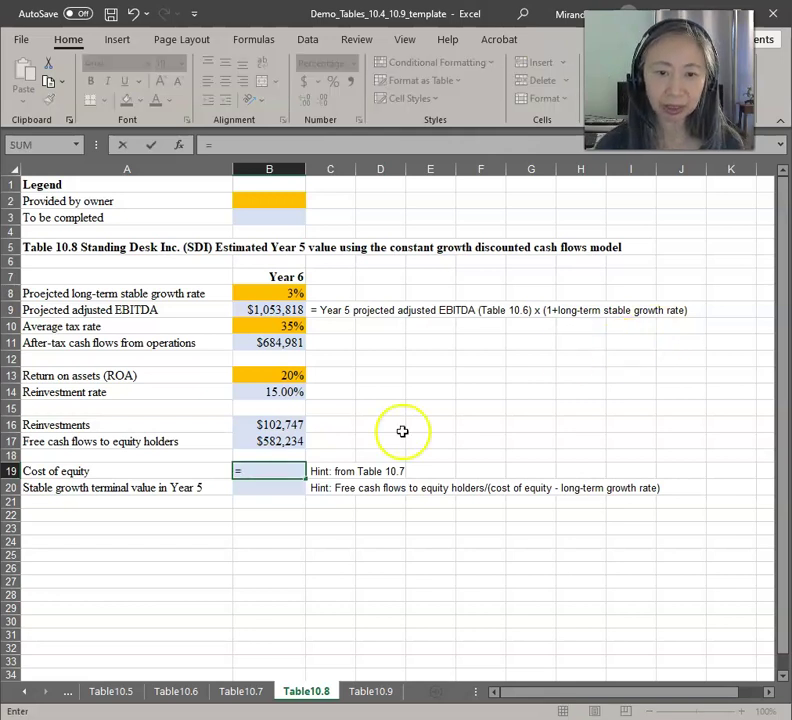
{"action": "left_click", "coordinate": [256, 694]}
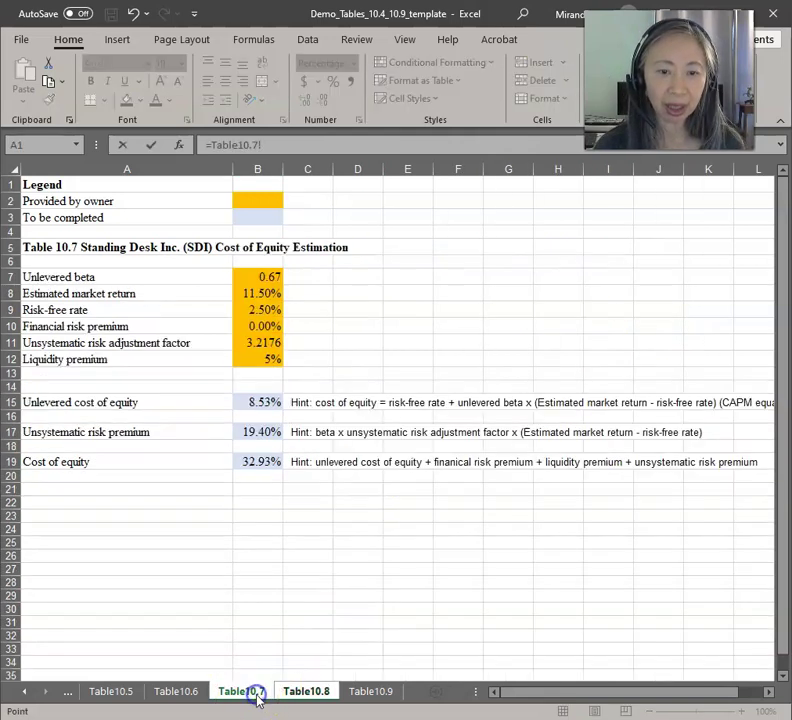
{"action": "left_click", "coordinate": [252, 458]}
{"action": "key", "text": "Return"}
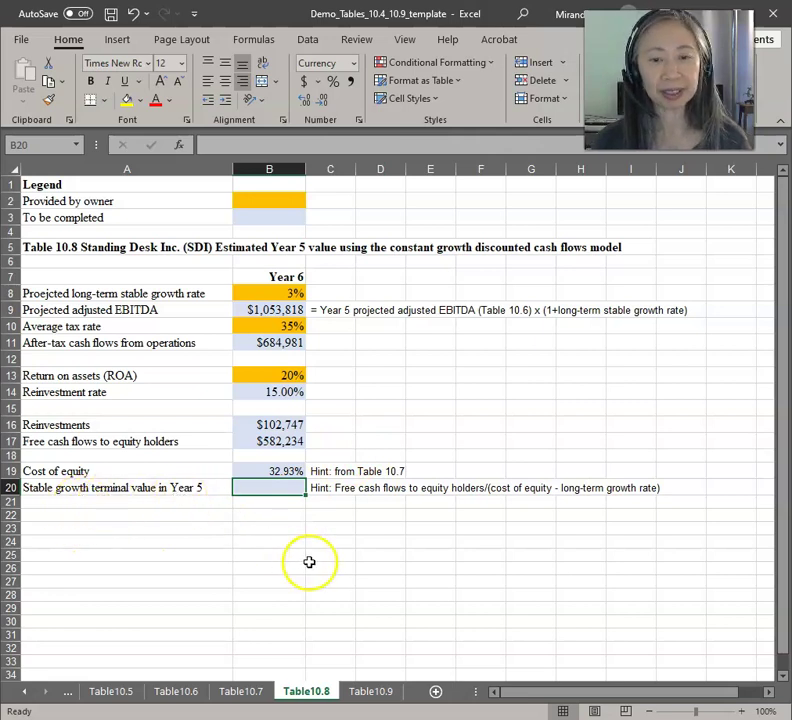
Step: Calculate the stable growth terminal value in B20 with =B17/(B19-B8), free cash flows divided by cost of equity less long-term growth
{"action": "type", "text": "="}
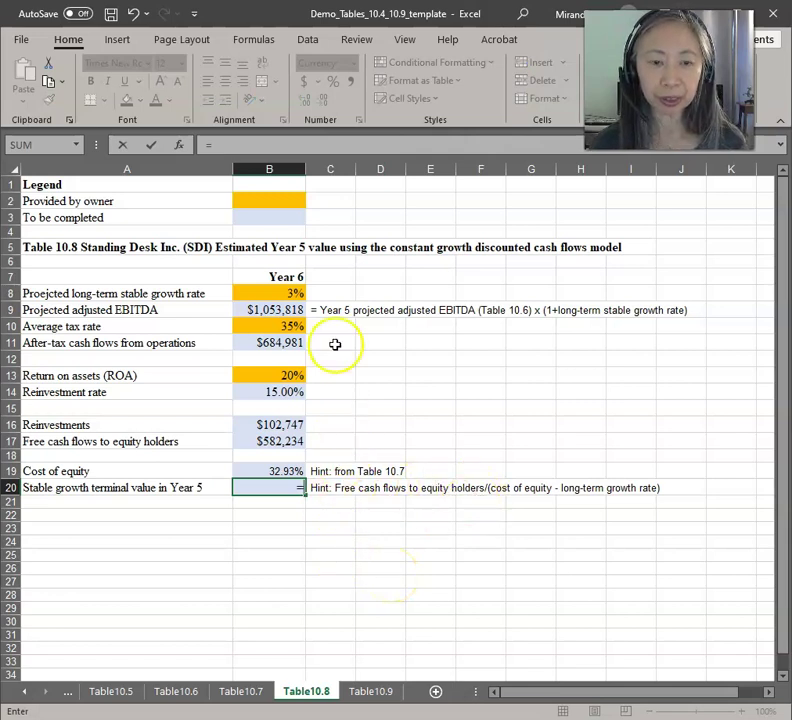
{"action": "left_click", "coordinate": [276, 442]}
{"action": "type", "text": "/("}
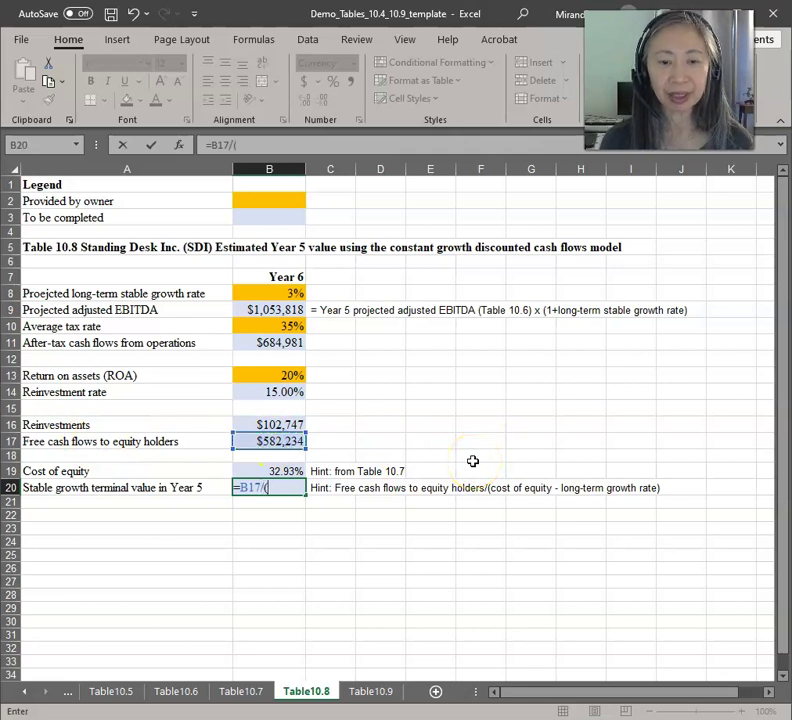
{"action": "left_click", "coordinate": [290, 469]}
{"action": "type", "text": "-"}
{"action": "left_click", "coordinate": [285, 294]}
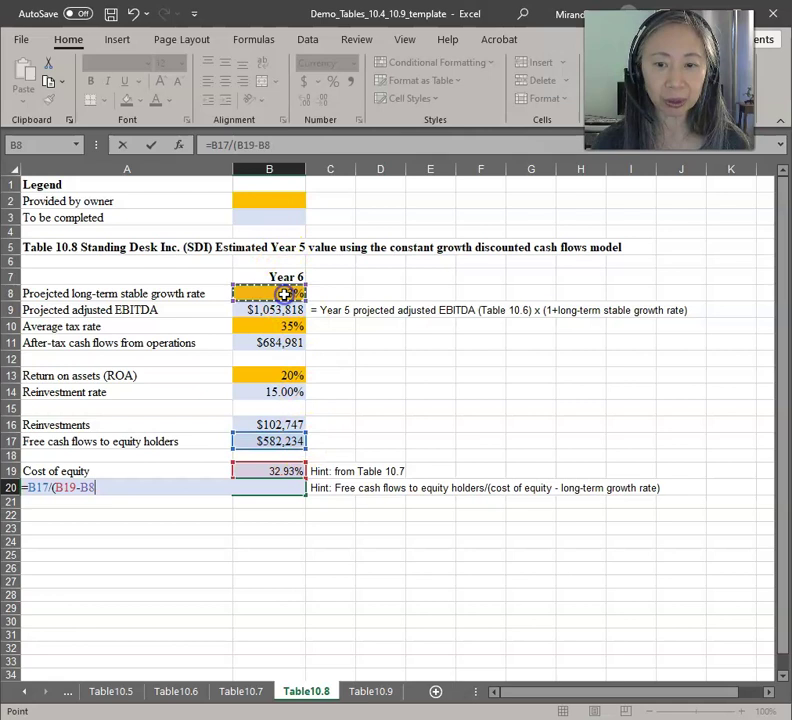
{"action": "key", "text": "Return"}
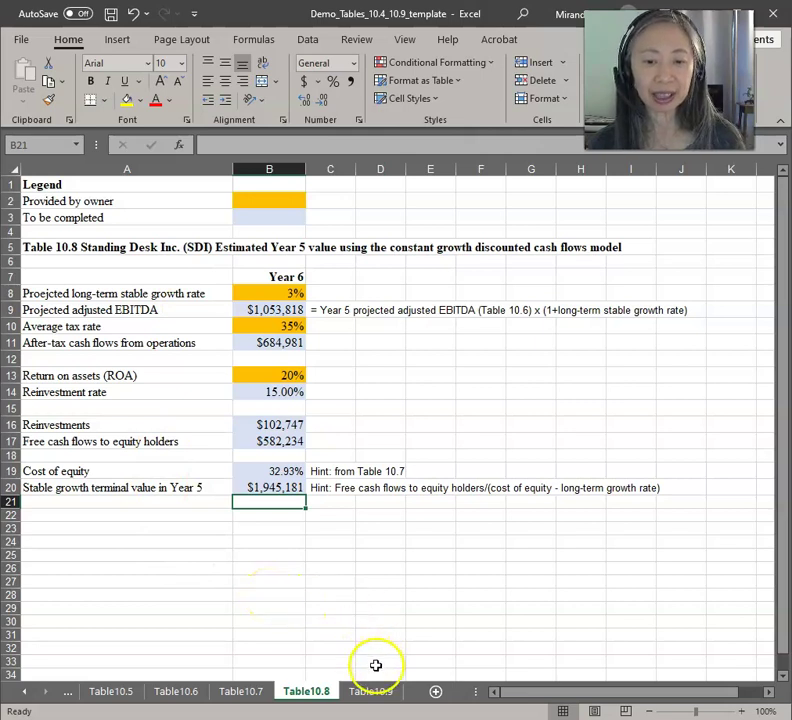
Step: In Table 10.9, link the Year 1 free cash flow in B8 to Table 10.6 with =Table10.6!B17
{"action": "key", "text": "ctrl+Page_Down"}
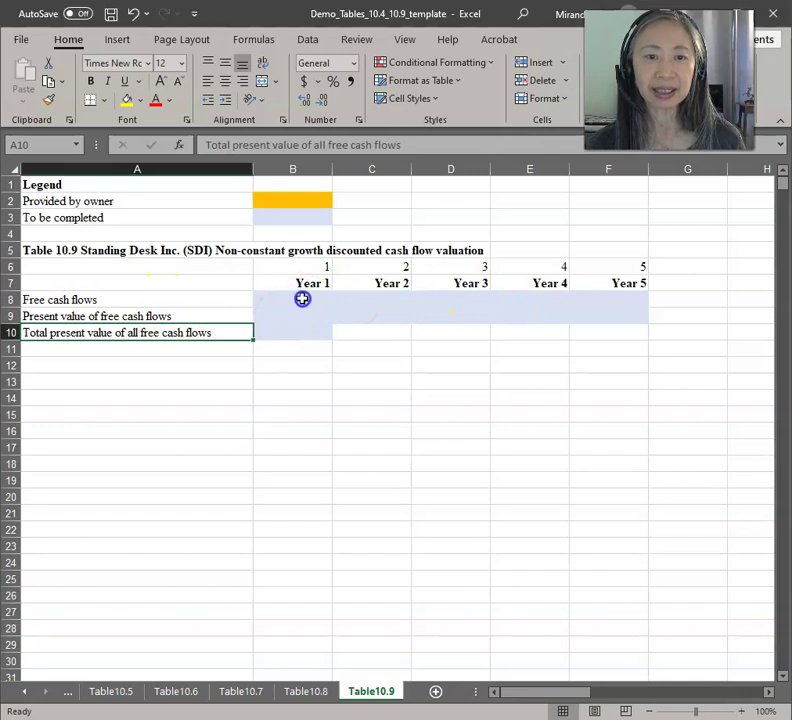
{"action": "key", "text": "F2"}
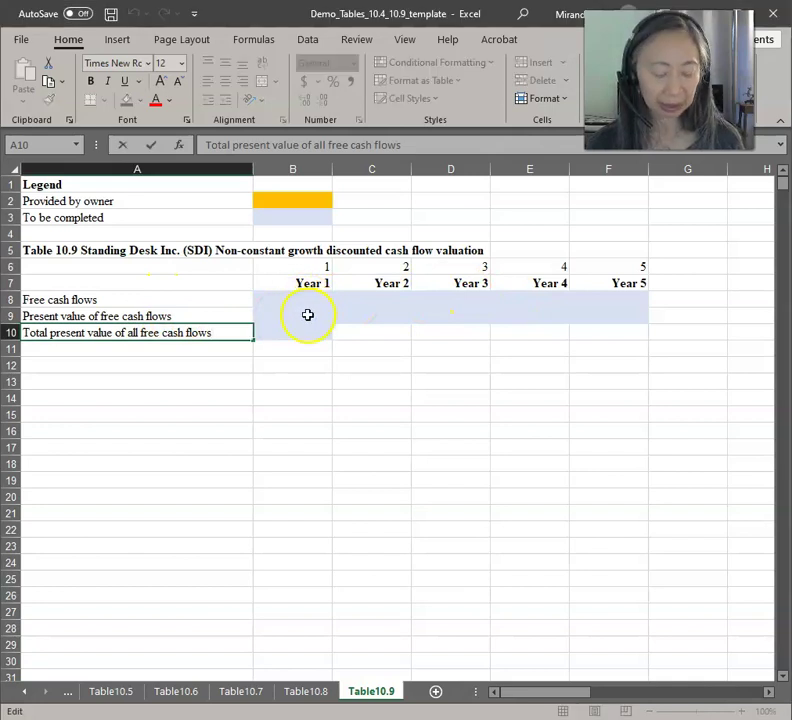
{"action": "key", "text": "Escape"}
{"action": "left_click", "coordinate": [306, 305]}
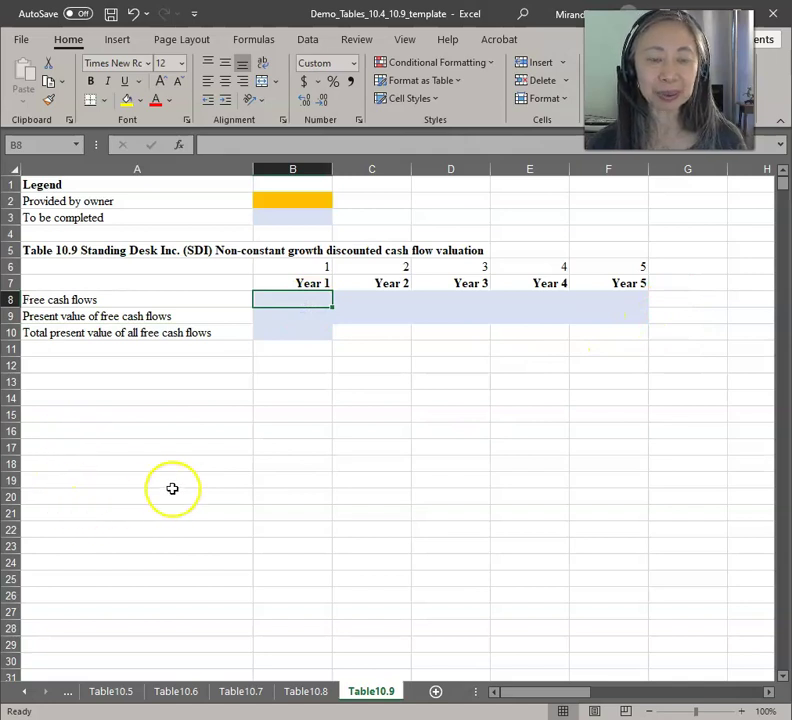
{"action": "type", "text": "="}
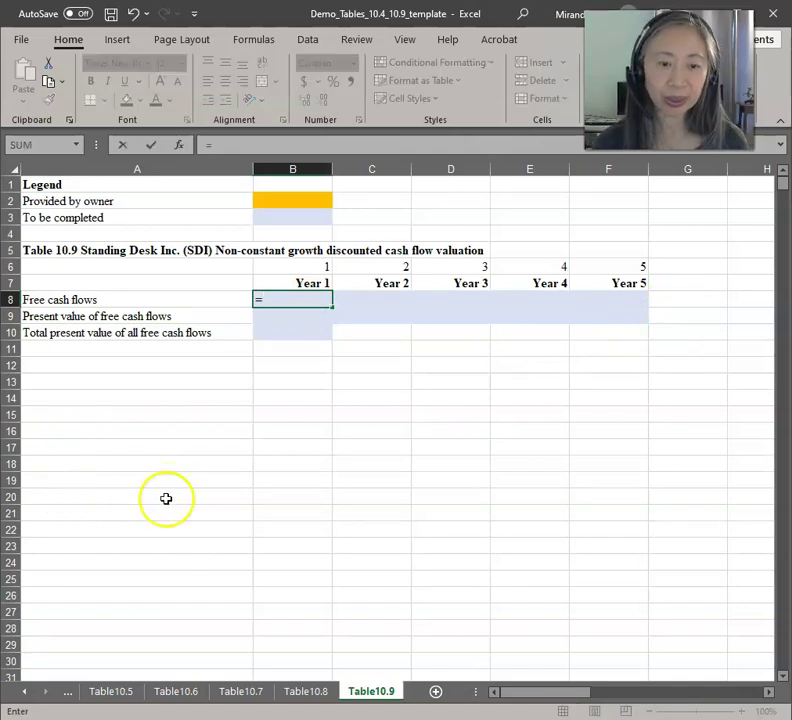
{"action": "left_click", "coordinate": [183, 700]}
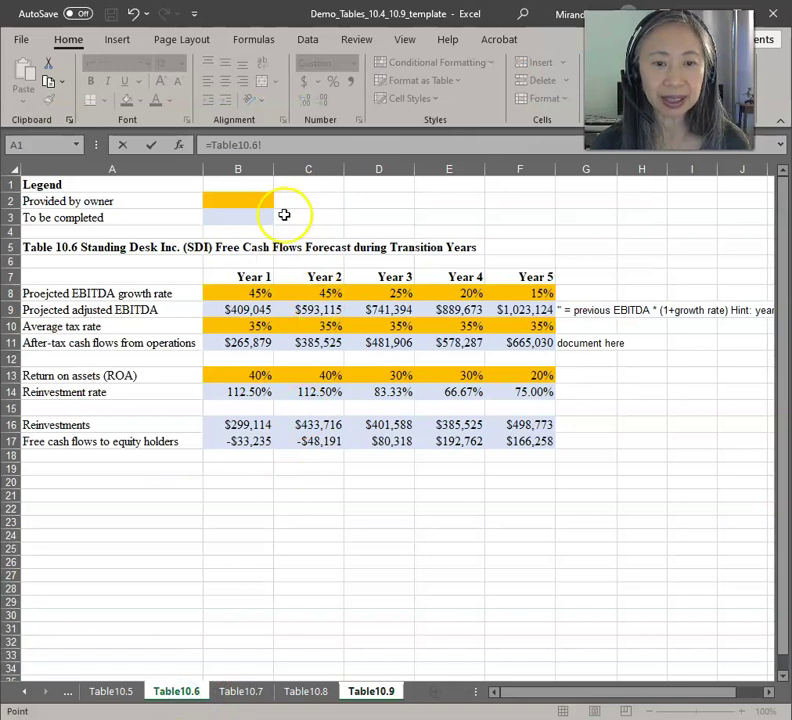
{"action": "left_click", "coordinate": [252, 441]}
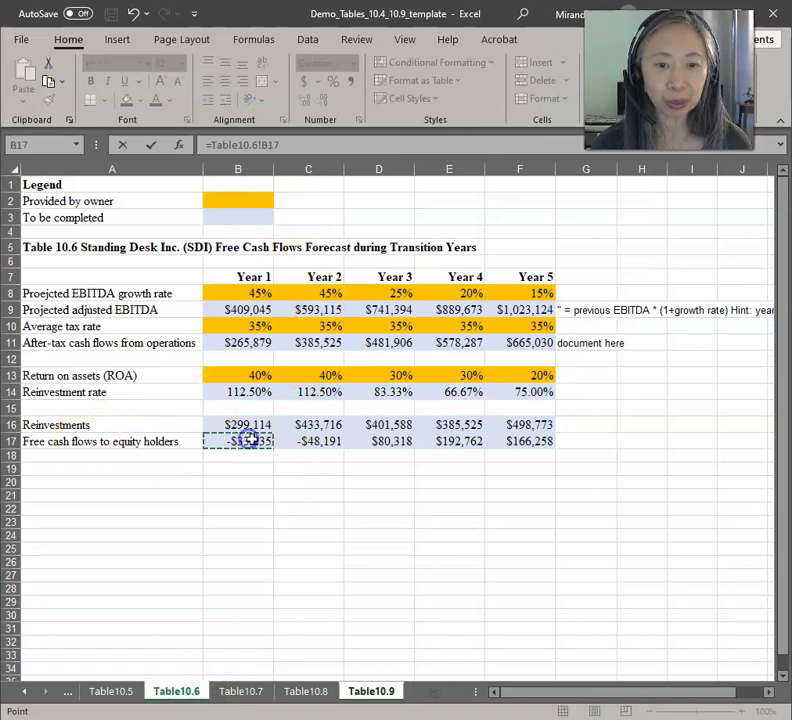
{"action": "key", "text": "Return"}
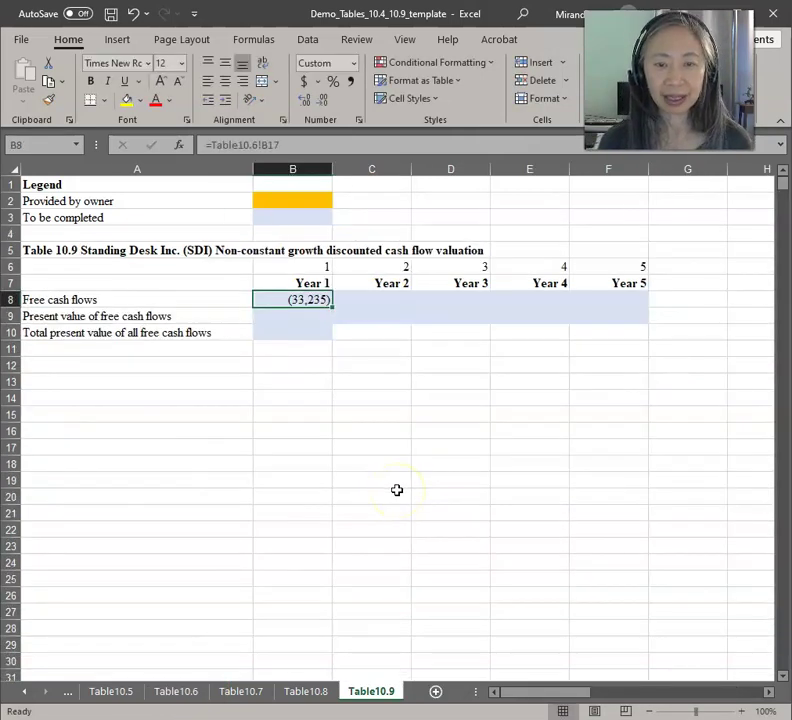
Step: Copy the Year 1 free cash flow formula from B8 across to Years 2 through 4 in C8:E8
{"action": "key", "text": "ctrl+c"}
{"action": "key", "text": "shift+Right"}
{"action": "key", "text": "shift+Right"}
{"action": "key", "text": "shift+Right"}
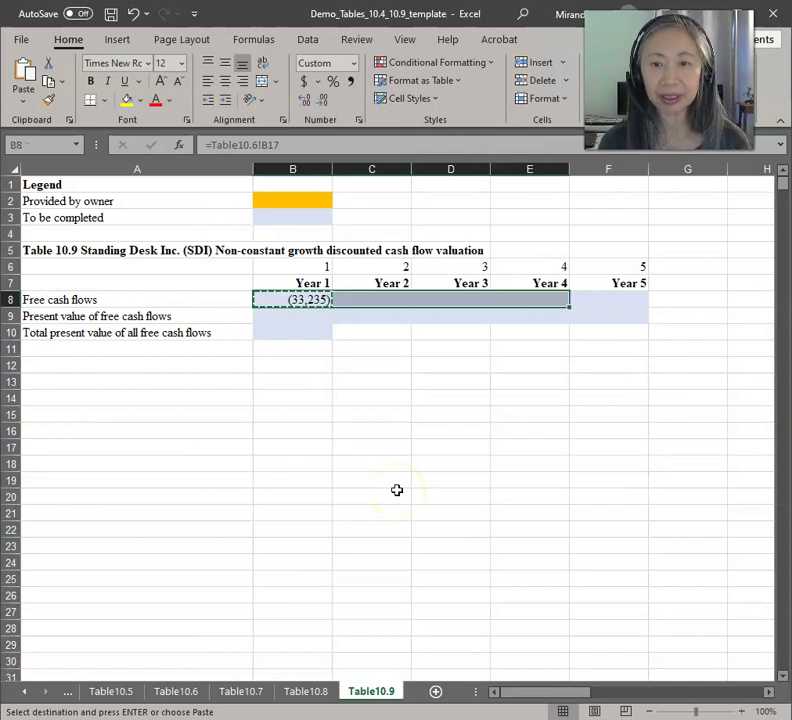
{"action": "key", "text": "Return"}
Step: Calculate the Year 5 free cash flow in F8 with =Table10.6!F17+Table10.8!B20, adding the terminal value
{"action": "key", "text": "Right"}
{"action": "key", "text": "Right"}
{"action": "key", "text": "Right"}
{"action": "key", "text": "Right"}
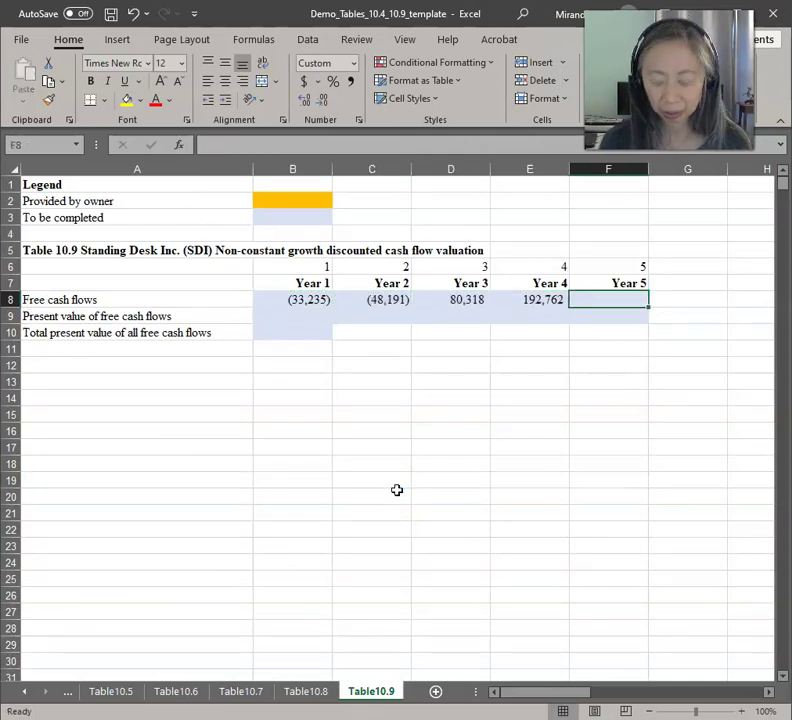
{"action": "type", "text": "="}
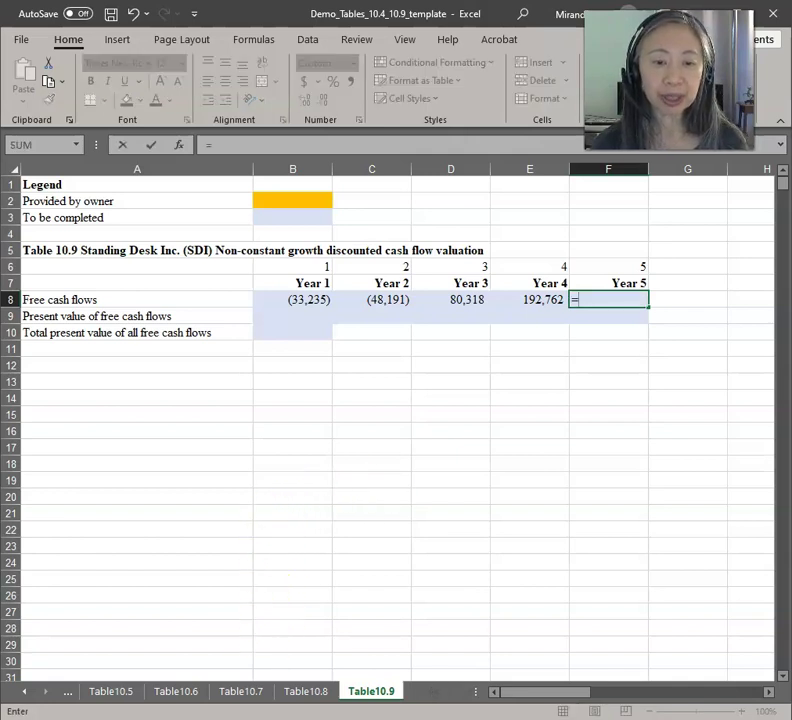
{"action": "left_click", "coordinate": [188, 697]}
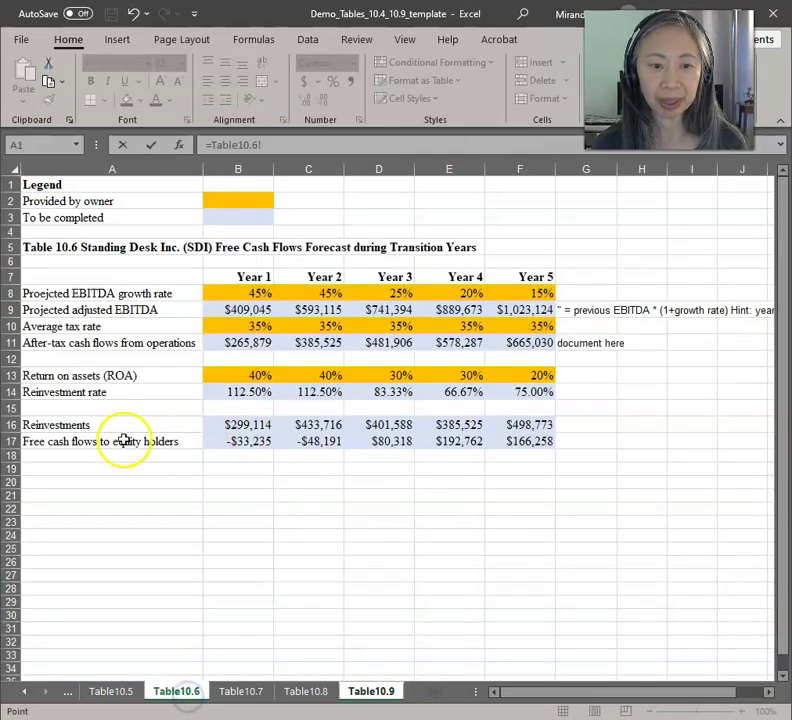
{"action": "left_click", "coordinate": [511, 442]}
{"action": "type", "text": "+"}
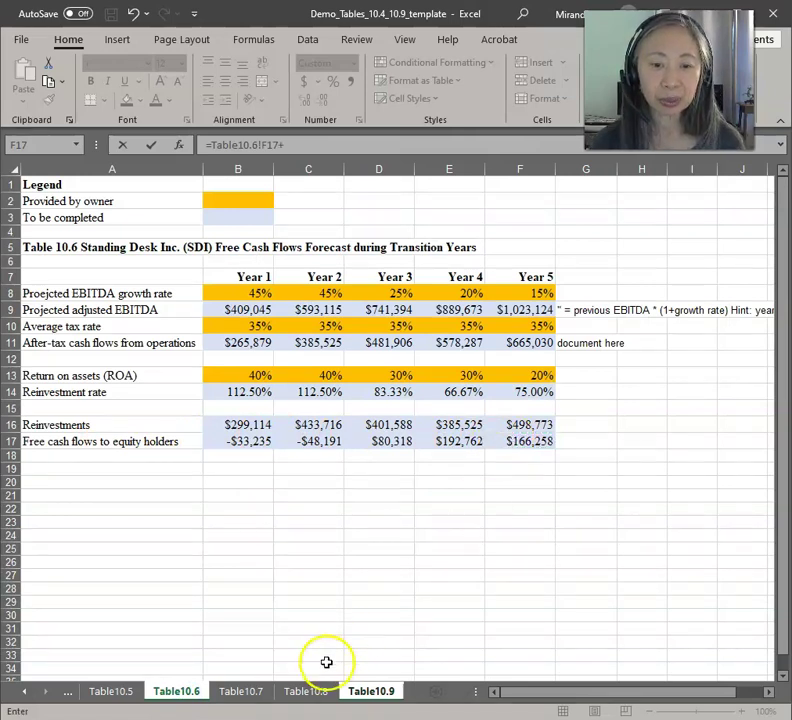
{"action": "left_click", "coordinate": [310, 695]}
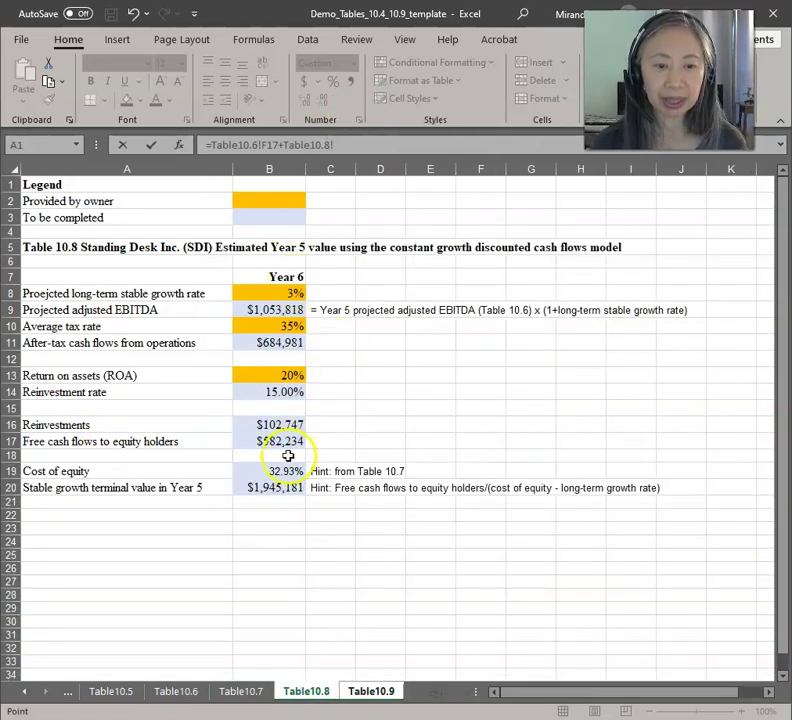
{"action": "left_click", "coordinate": [265, 488]}
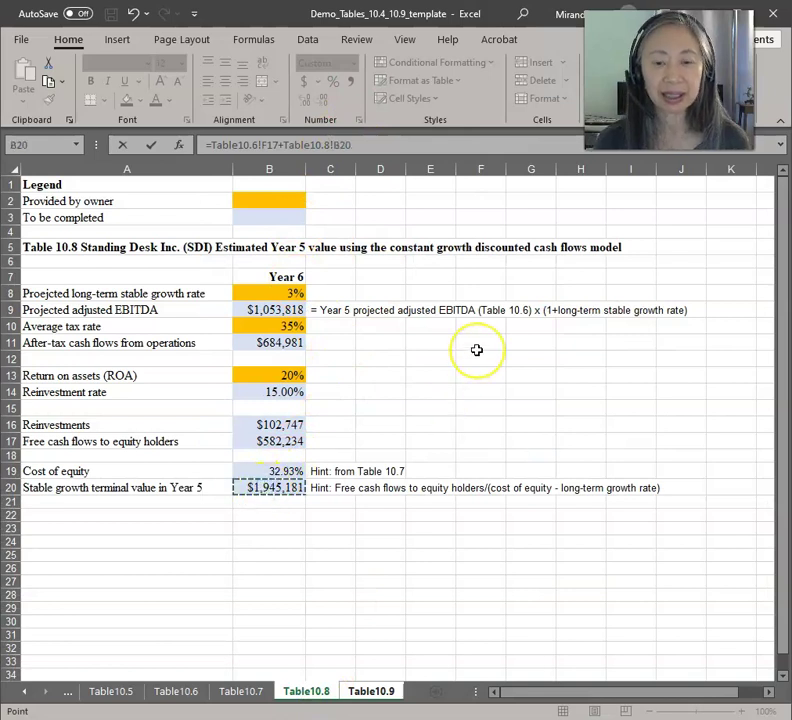
{"action": "key", "text": "Escape"}
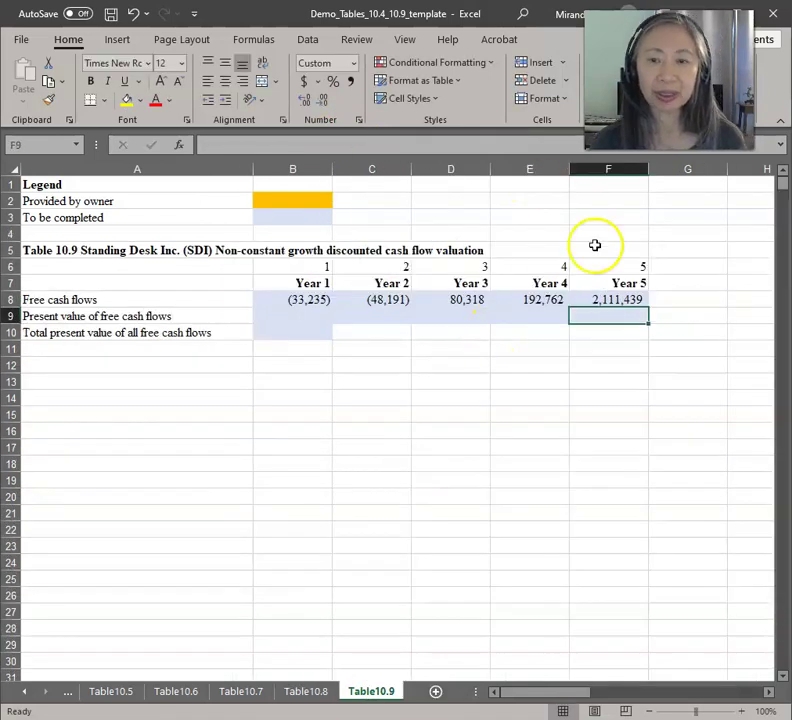
{"action": "left_click", "coordinate": [632, 299]}
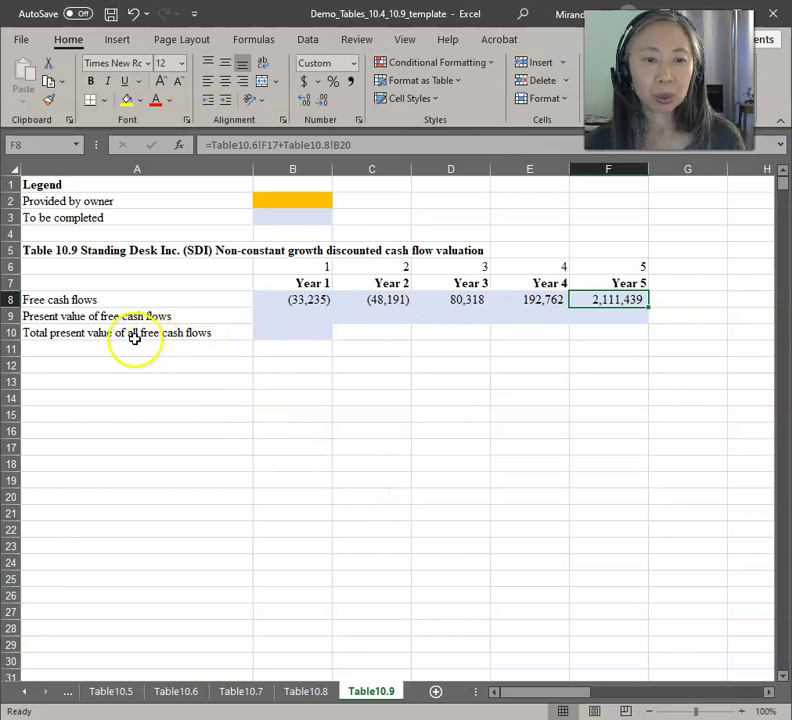
Step: Calculate the total present value in B10 with =NPV(Table10.7!B19,Table10.9!B8:F8), discounting all free cash flows at the cost of equity
{"action": "left_click", "coordinate": [292, 331]}
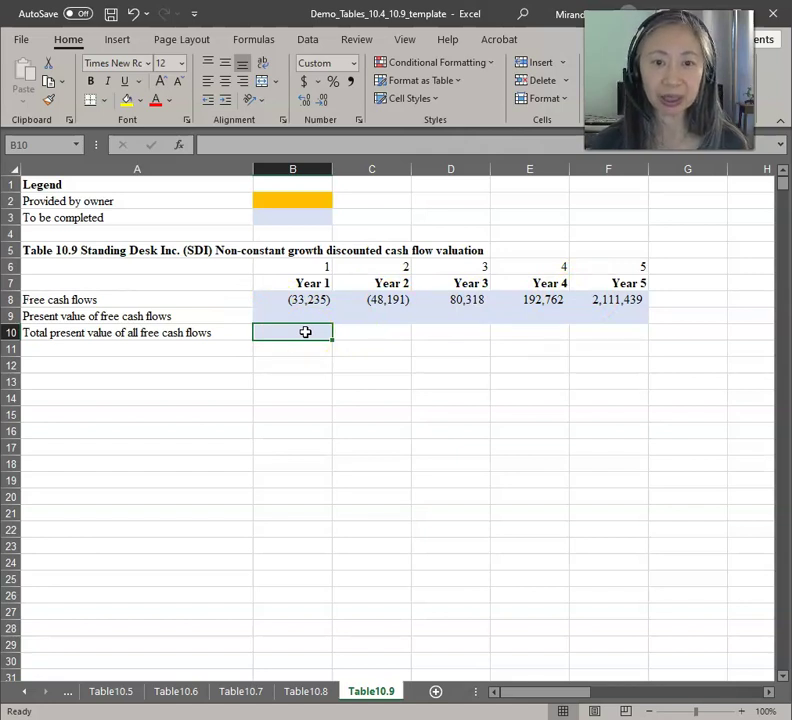
{"action": "type", "text": "=npv("}
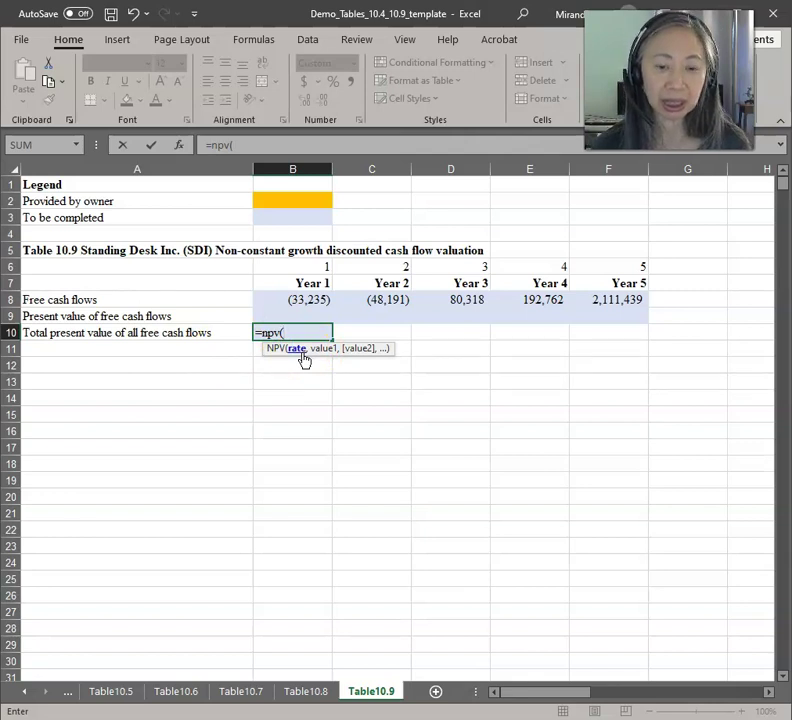
{"action": "left_click", "coordinate": [254, 697]}
{"action": "left_click", "coordinate": [250, 464]}
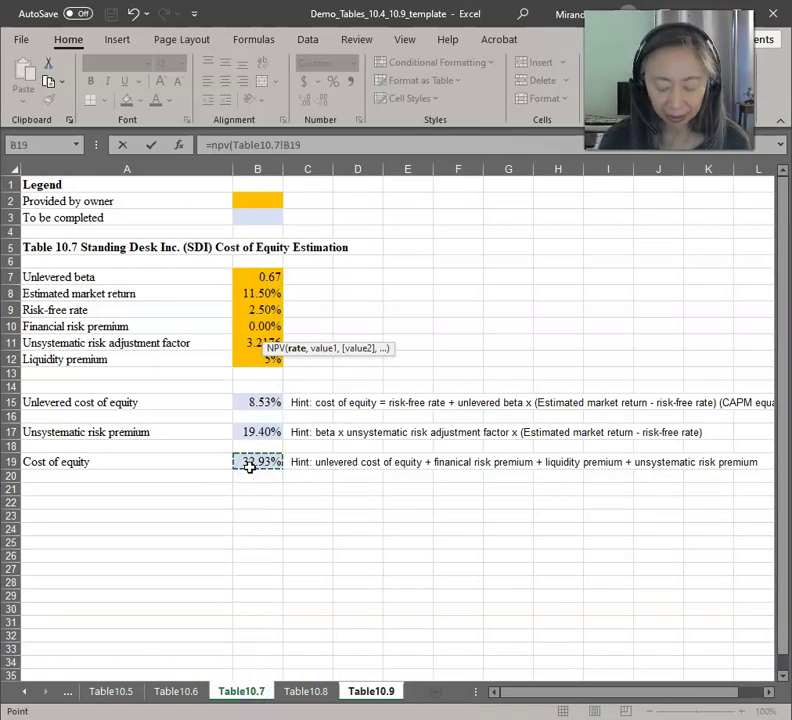
{"action": "type", "text": ","}
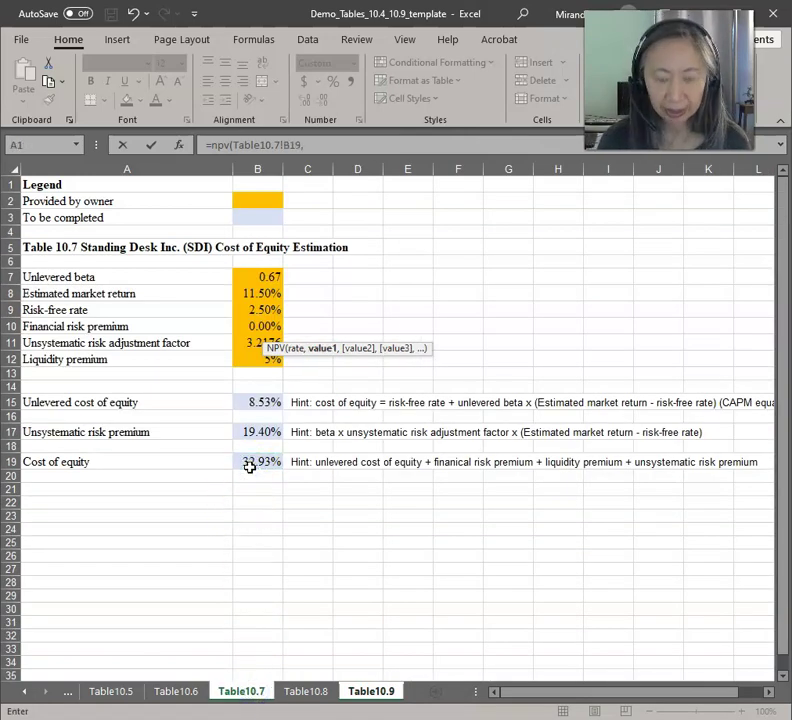
{"action": "left_click", "coordinate": [360, 691]}
{"action": "left_click", "coordinate": [304, 299]}
{"action": "left_click_drag", "start_coordinate": [304, 299], "coordinate": [600, 298]}
{"action": "type", "text": ")"}
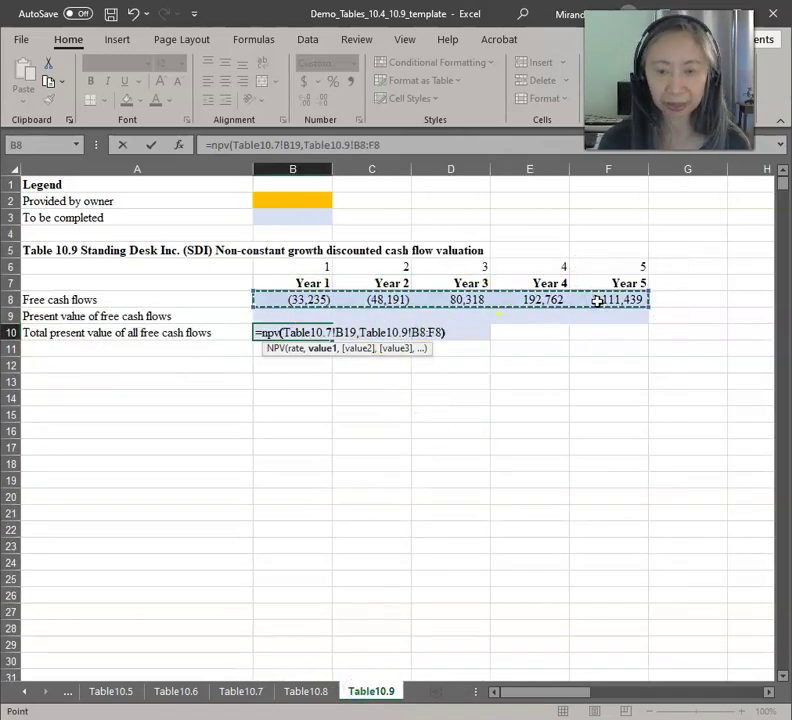
{"action": "key", "text": "Return"}
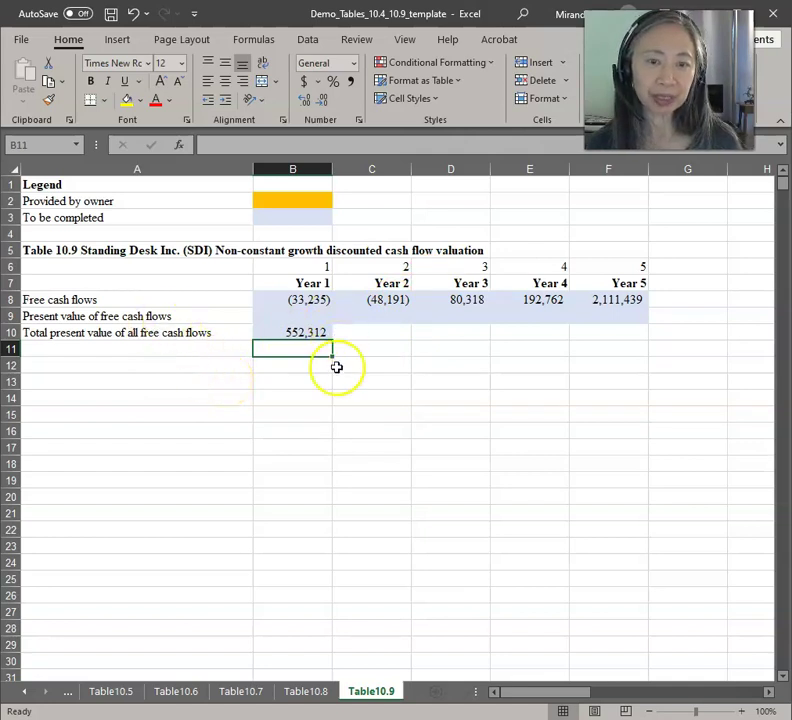
Step: Label the period-number row of Table 10.9 as Year in A6
{"action": "left_click", "coordinate": [299, 316]}
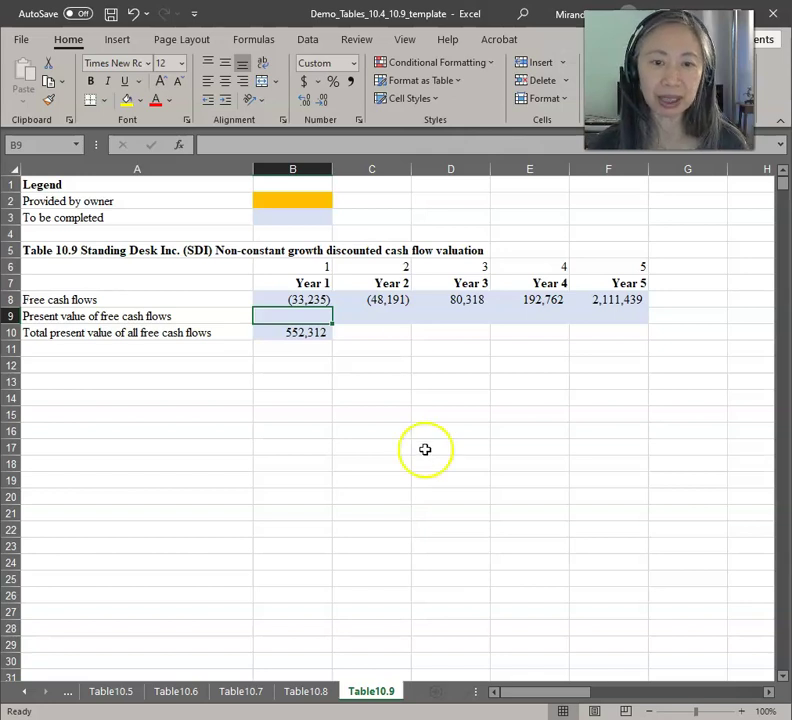
{"action": "left_click", "coordinate": [306, 268]}
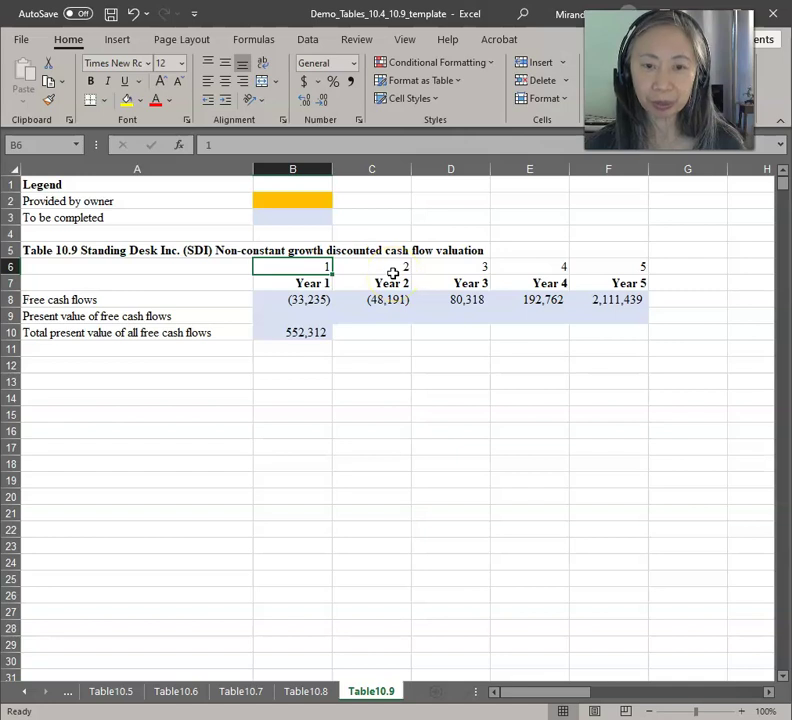
{"action": "left_click", "coordinate": [322, 284]}
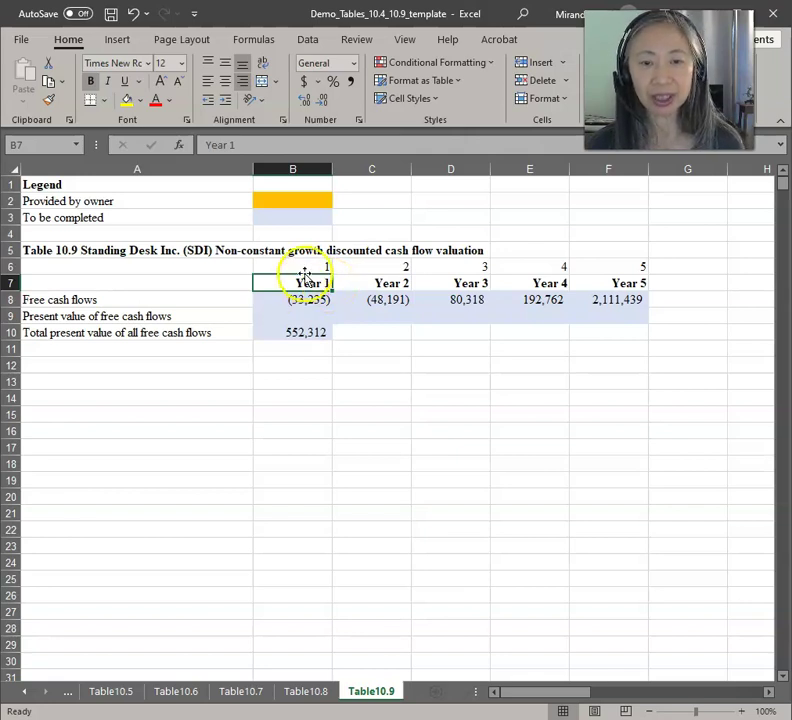
{"action": "left_click", "coordinate": [230, 269]}
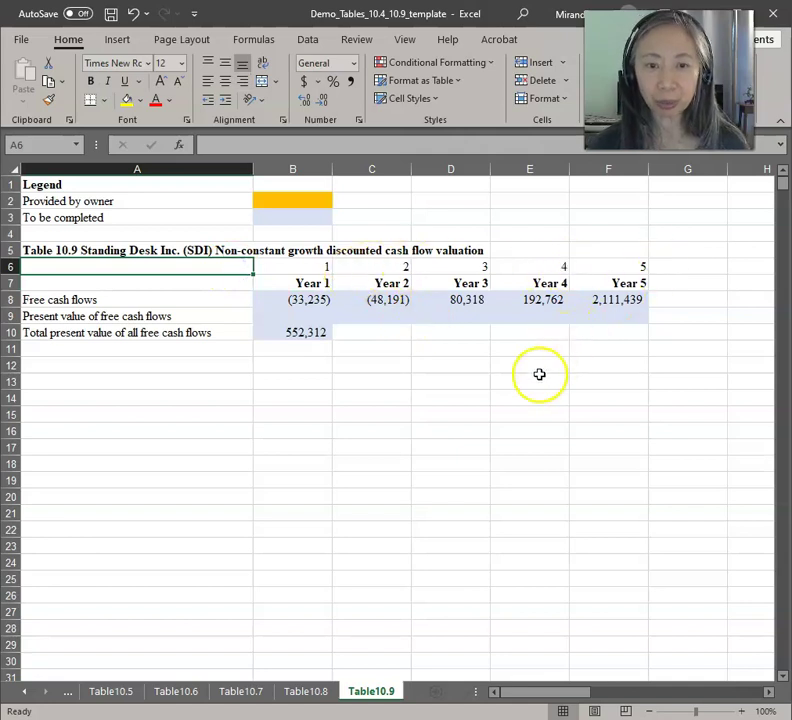
{"action": "type", "text": "Year"}
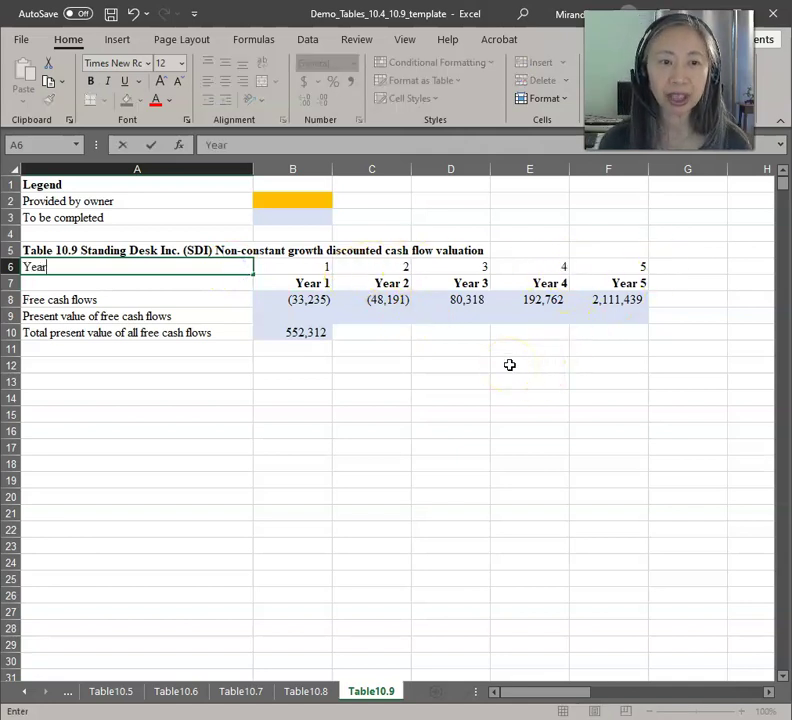
{"action": "key", "text": "Tab"}
Step: Enter =B8/(1+Table10.7!$B$19) in B9 to discount the Year 1 free cash flow by the cost of equity
{"action": "key", "text": "Left"}
{"action": "key", "text": "Right"}
{"action": "key", "text": "Right"}
{"action": "key", "text": "Right"}
{"action": "key", "text": "Right"}
{"action": "key", "text": "Right"}
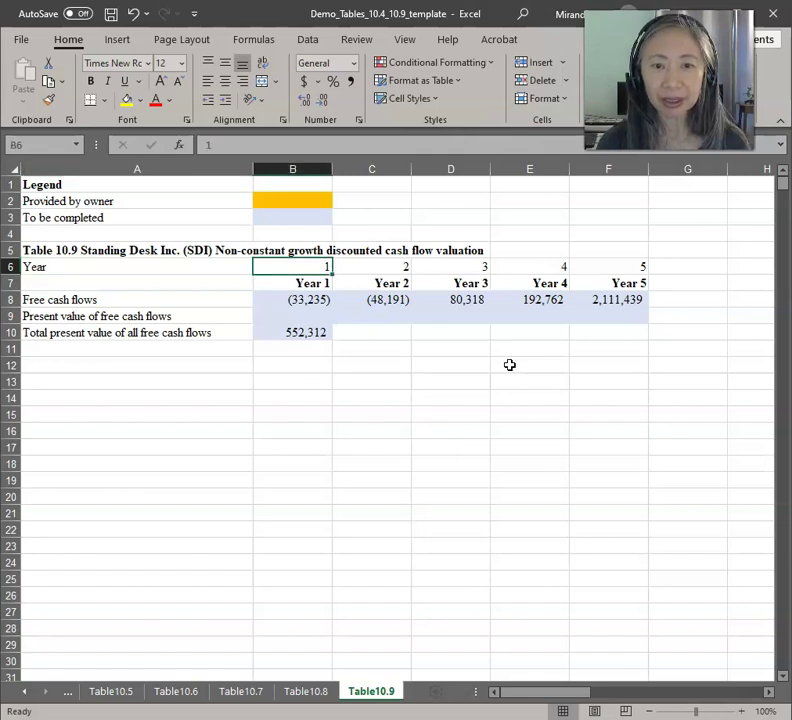
{"action": "key", "text": "Down"}
{"action": "key", "text": "Down"}
{"action": "key", "text": "Down"}
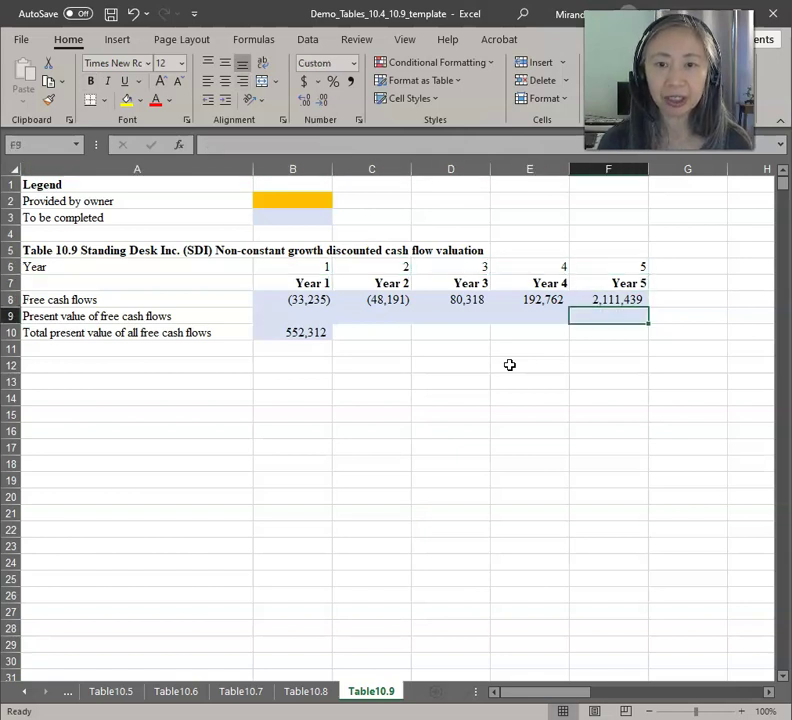
{"action": "key", "text": "Left"}
{"action": "key", "text": "Left"}
{"action": "key", "text": "Left"}
{"action": "key", "text": "Left"}
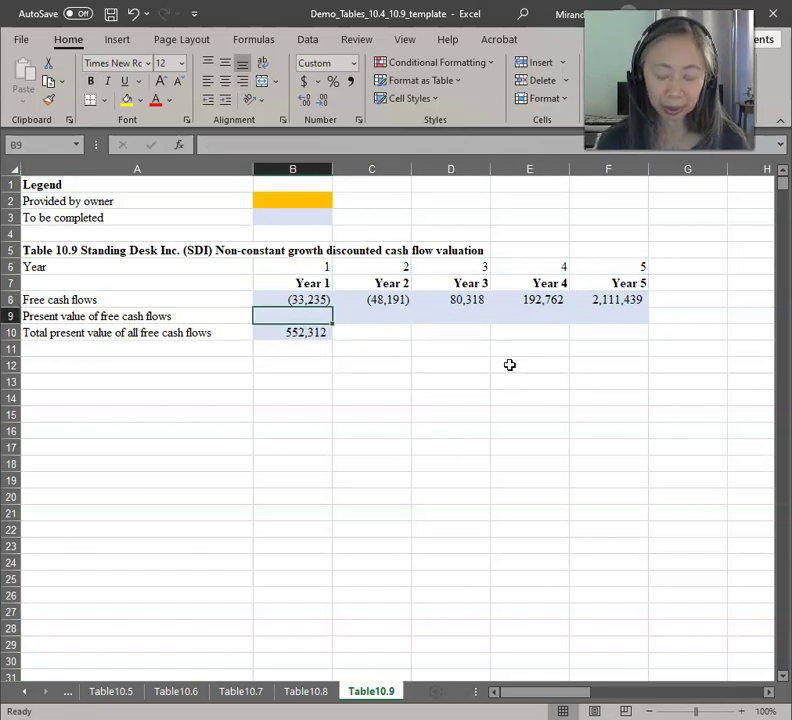
{"action": "type", "text": "="}
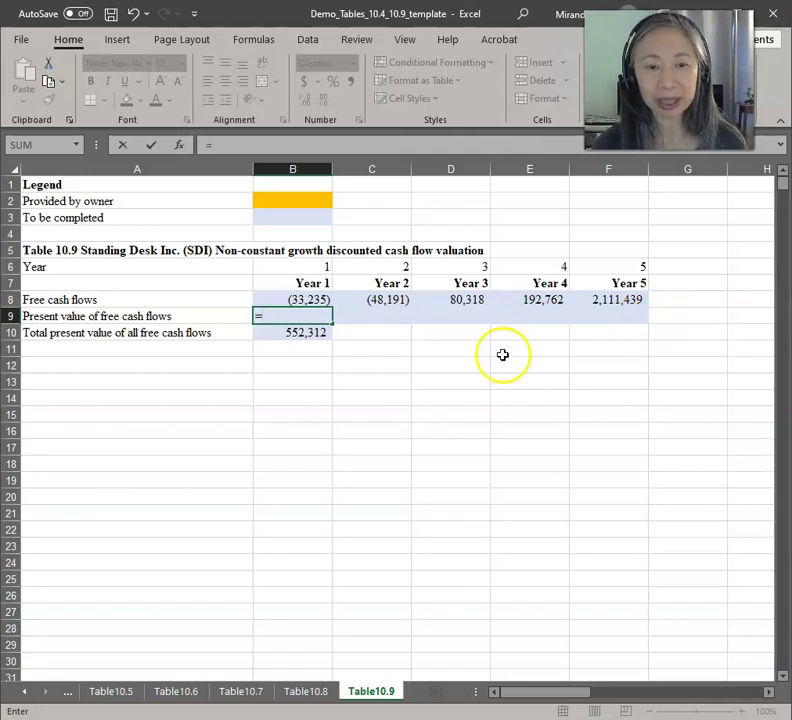
{"action": "left_click", "coordinate": [303, 300]}
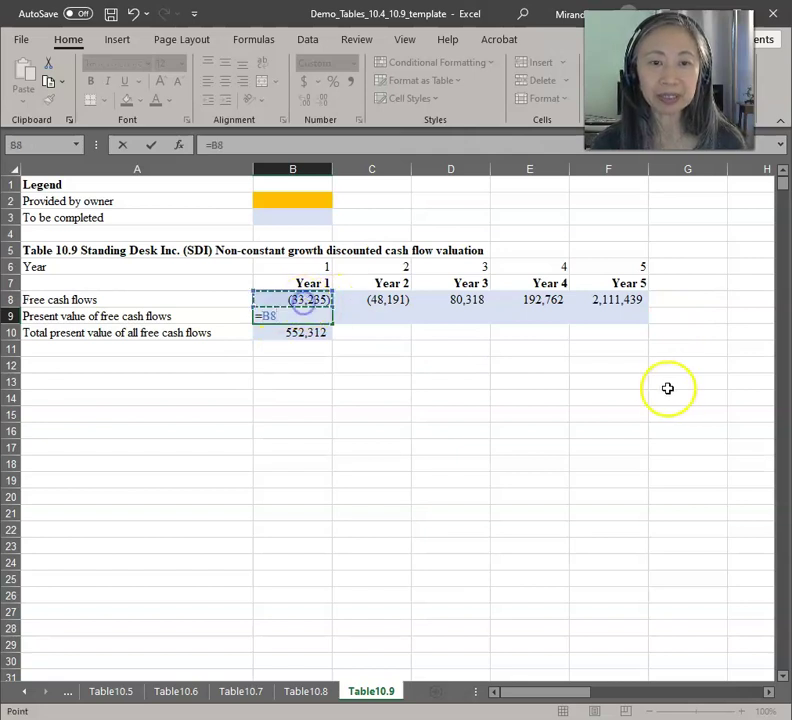
{"action": "type", "text": "/(1+"}
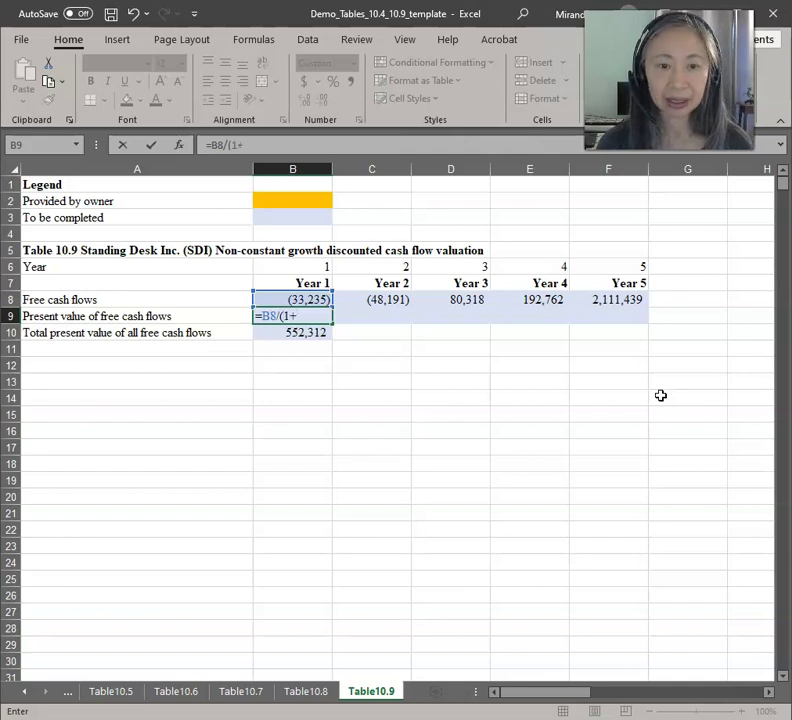
{"action": "left_click", "coordinate": [256, 692]}
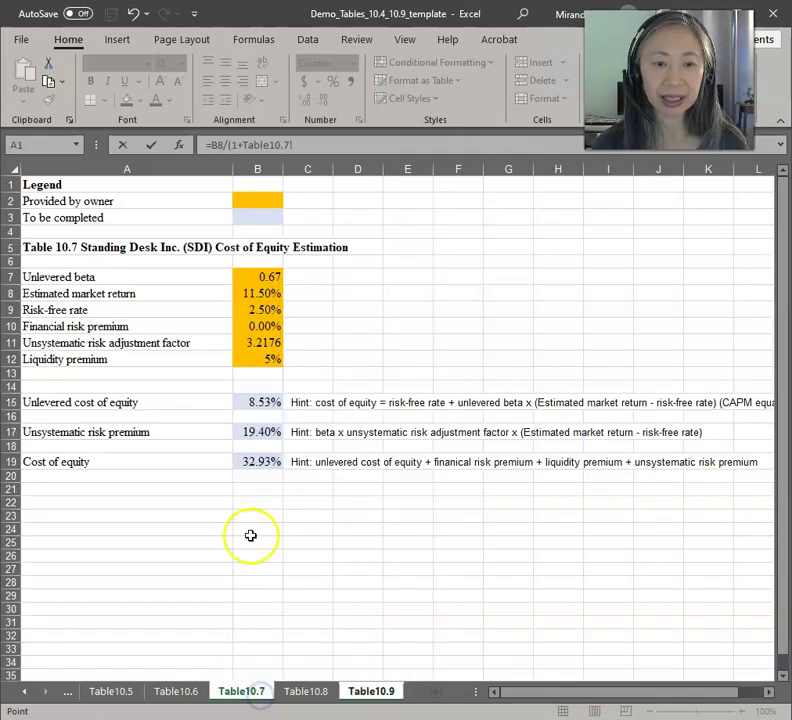
{"action": "left_click", "coordinate": [260, 462]}
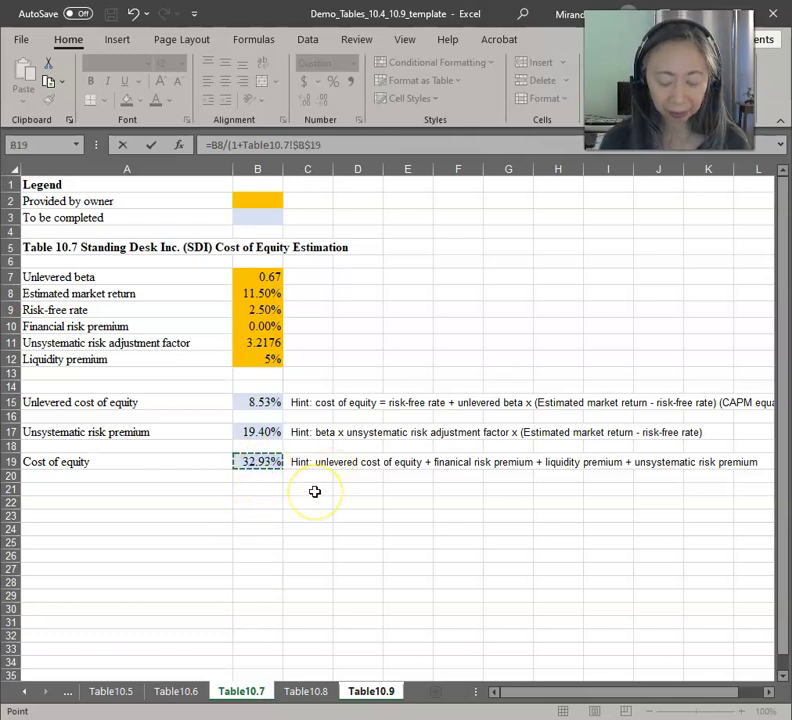
{"action": "type", "text": ")"}
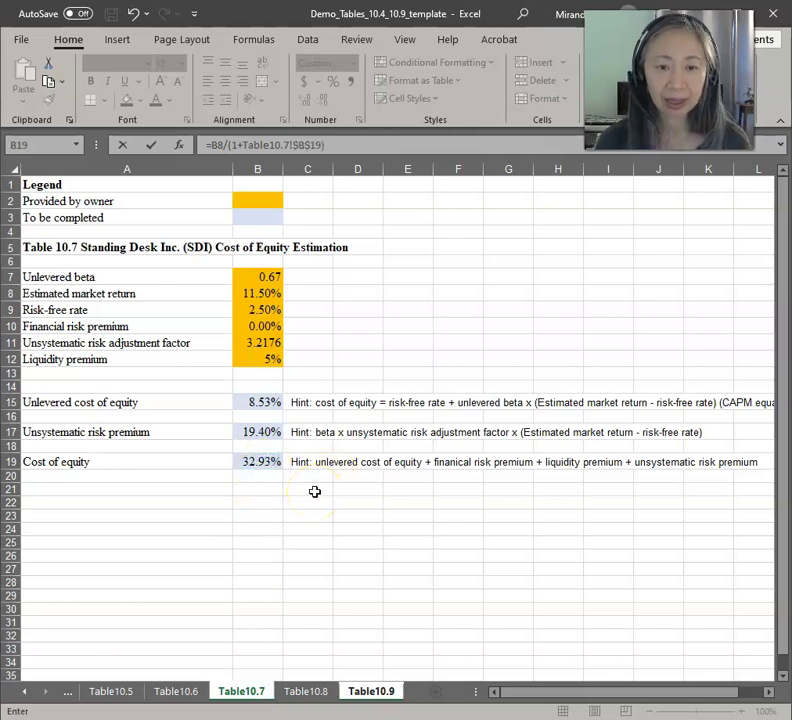
{"action": "left_click", "coordinate": [366, 690]}
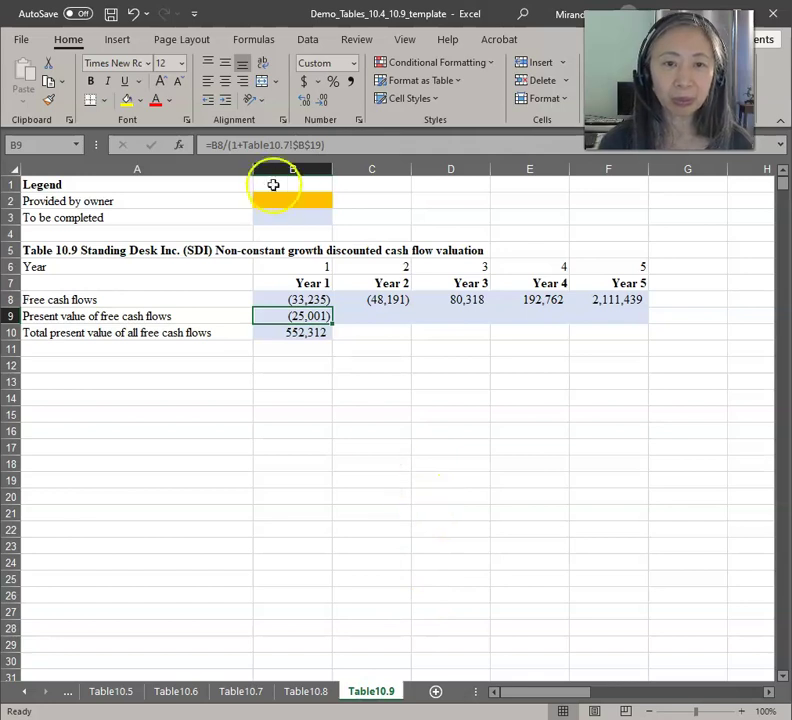
Step: Extend the B9 formula with ^B6 so the discount factor is raised to the year number
{"action": "left_click", "coordinate": [345, 150]}
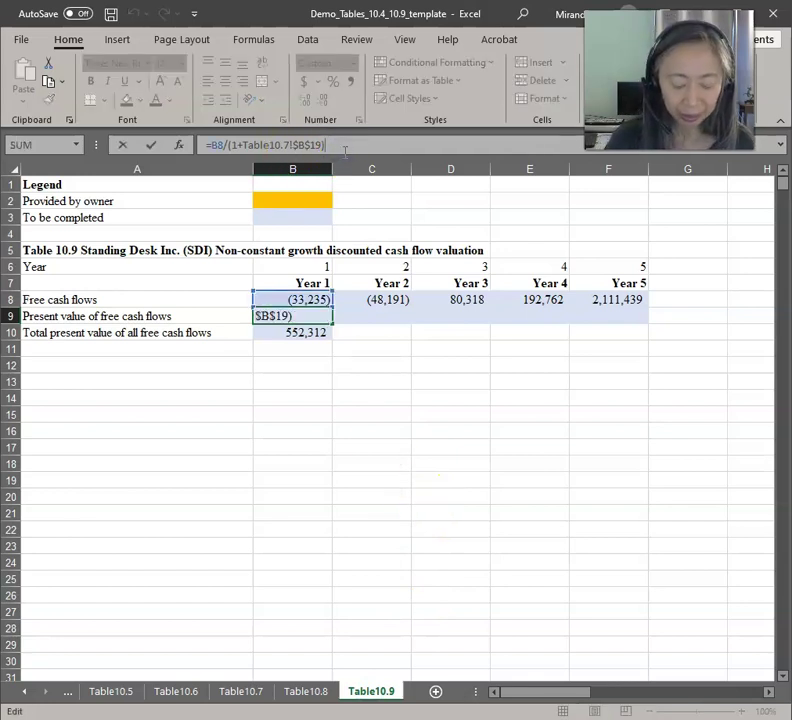
{"action": "left_click", "coordinate": [293, 268]}
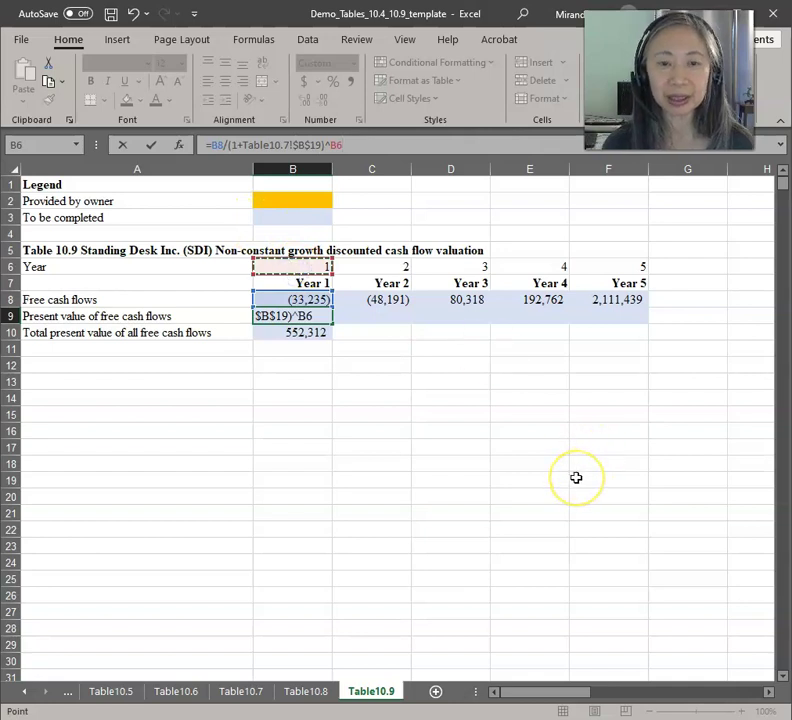
{"action": "key", "text": "Return"}
Step: Copy the present value formula from B9 across to Years 2 through 5 in C9:F9
{"action": "key", "text": "Up"}
{"action": "key", "text": "ctrl+c"}
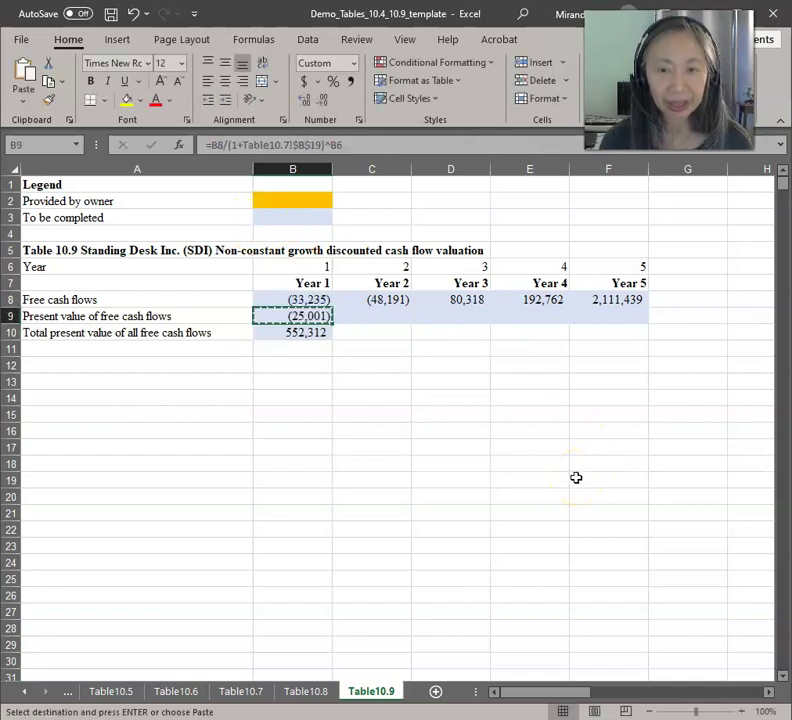
{"action": "key", "text": "shift+Right"}
{"action": "key", "text": "shift+Right"}
{"action": "key", "text": "shift+Right"}
{"action": "key", "text": "shift+Right"}
{"action": "key", "text": "Return"}
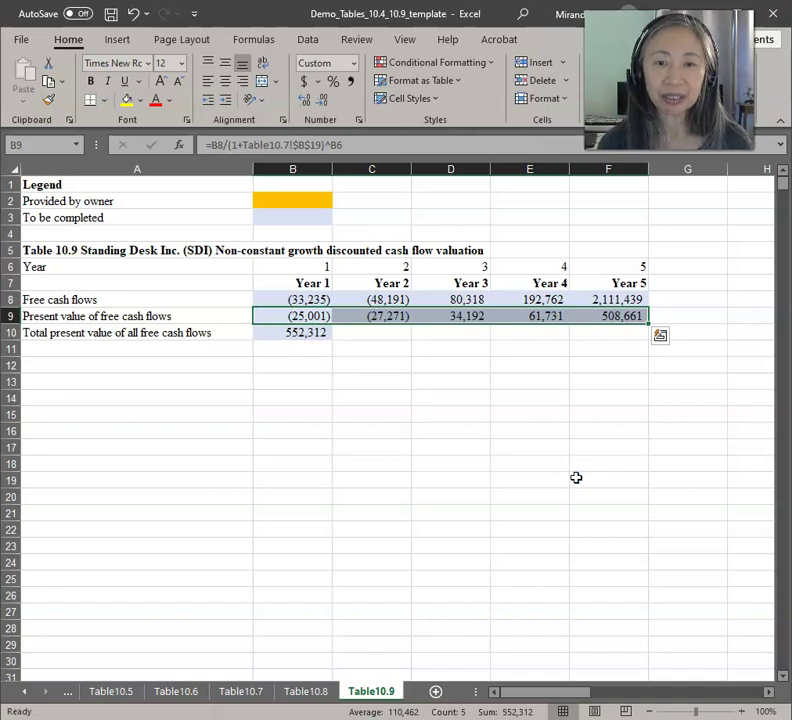
Step: Cross-check the total present value by summing the yearly present values in B12 with =SUM(B9:F9)
{"action": "key", "text": "Left"}
{"action": "key", "text": "Right"}
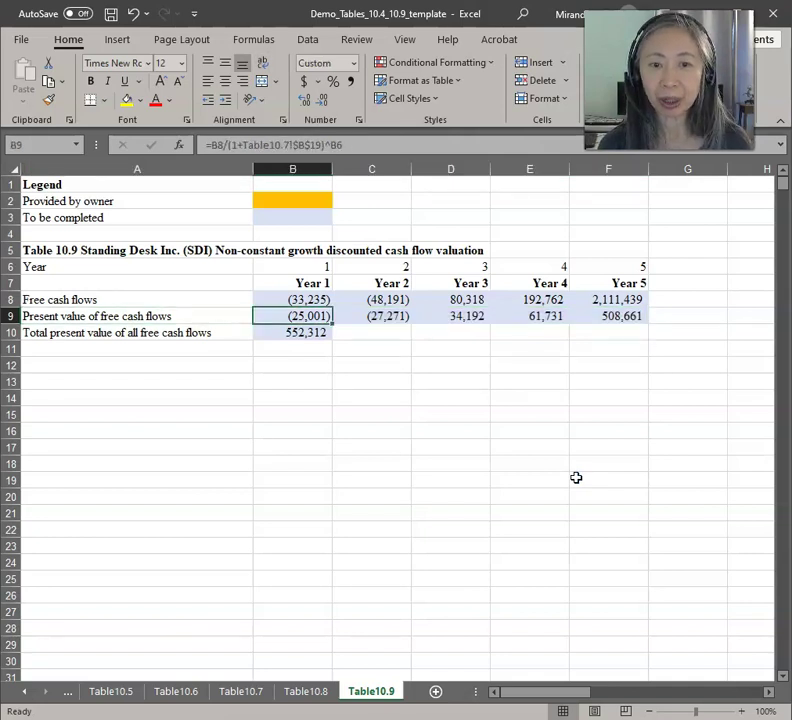
{"action": "key", "text": "Right"}
{"action": "key", "text": "Right"}
{"action": "key", "text": "Right"}
{"action": "key", "text": "Right"}
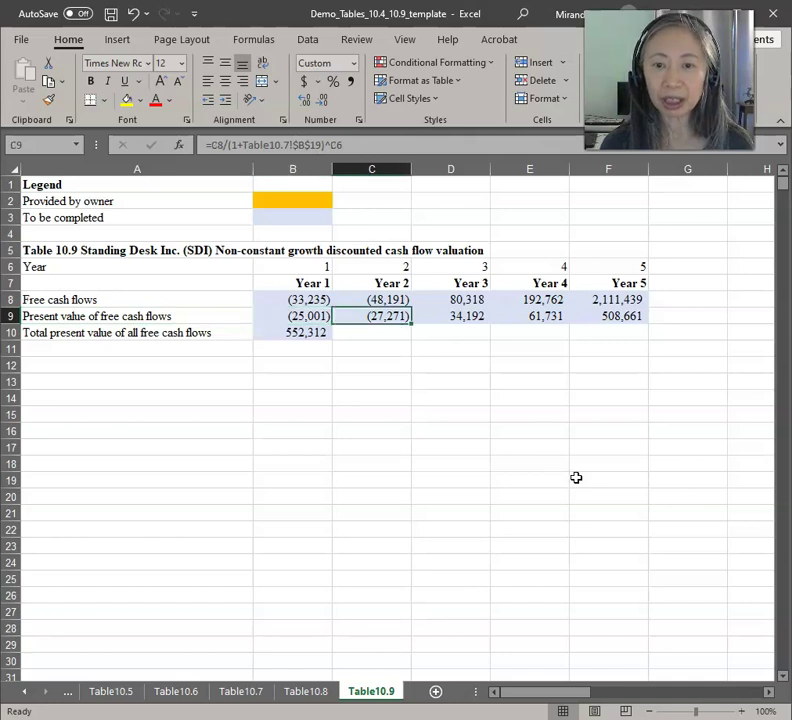
{"action": "key", "text": "Down"}
{"action": "key", "text": "Down"}
{"action": "key", "text": "Left"}
{"action": "key", "text": "Left"}
{"action": "key", "text": "Left"}
{"action": "key", "text": "Left"}
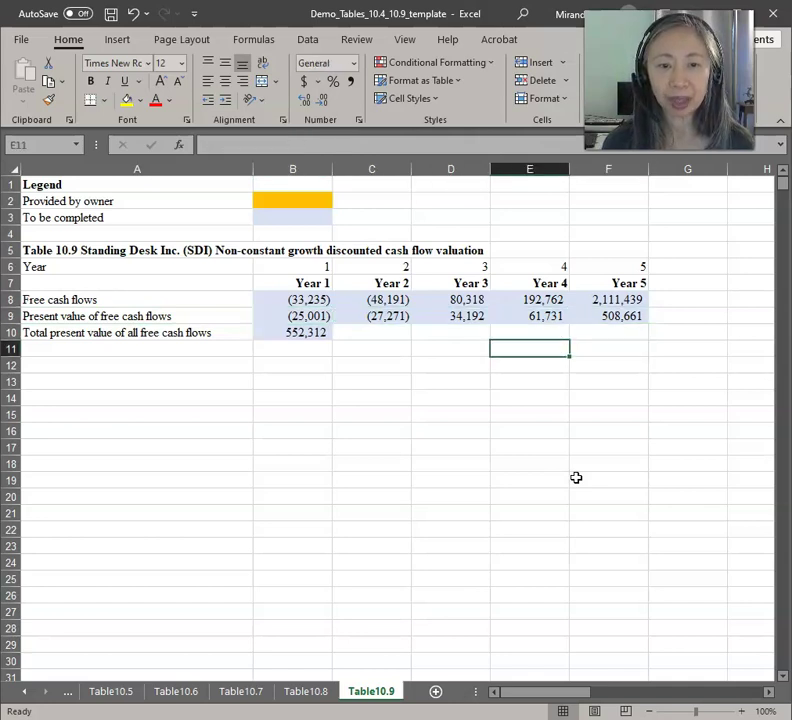
{"action": "key", "text": "Down"}
{"action": "type", "text": "=sum("}
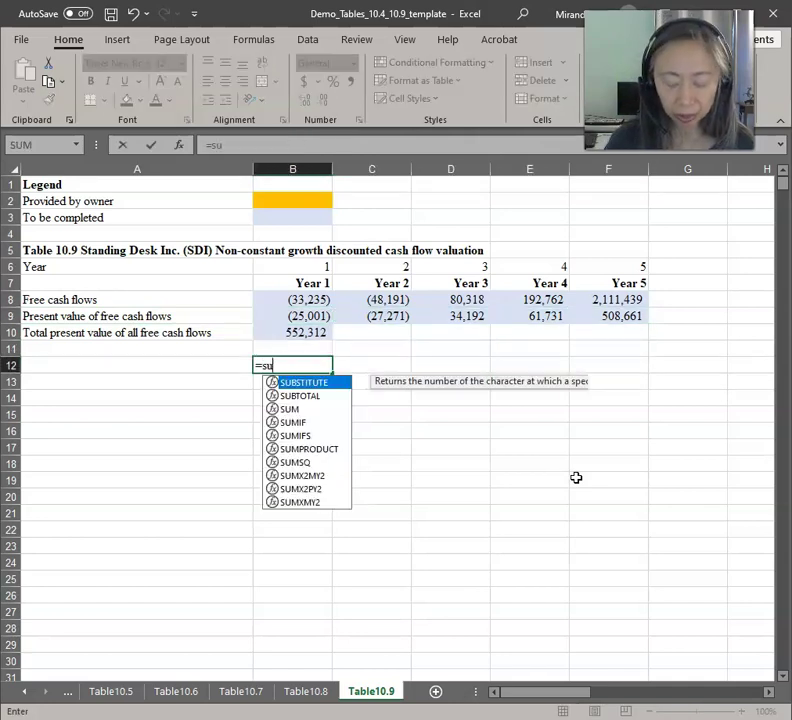
{"action": "key", "text": "Up"}
{"action": "key", "text": "Up"}
{"action": "key", "text": "Up"}
{"action": "key", "text": "shift+Right"}
{"action": "key", "text": "shift+Right"}
{"action": "key", "text": "shift+Right"}
{"action": "key", "text": "shift+Right"}
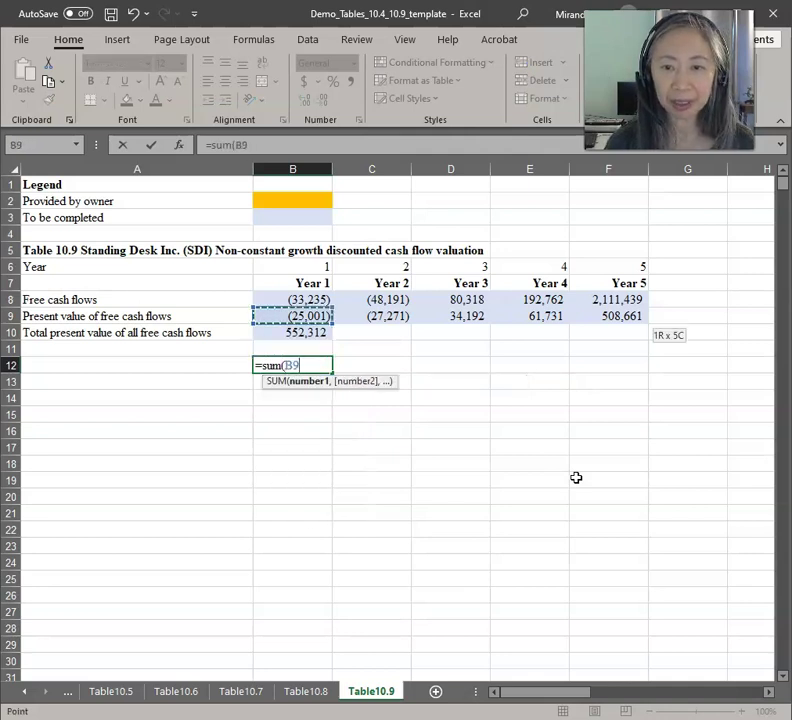
{"action": "type", "text": ")"}
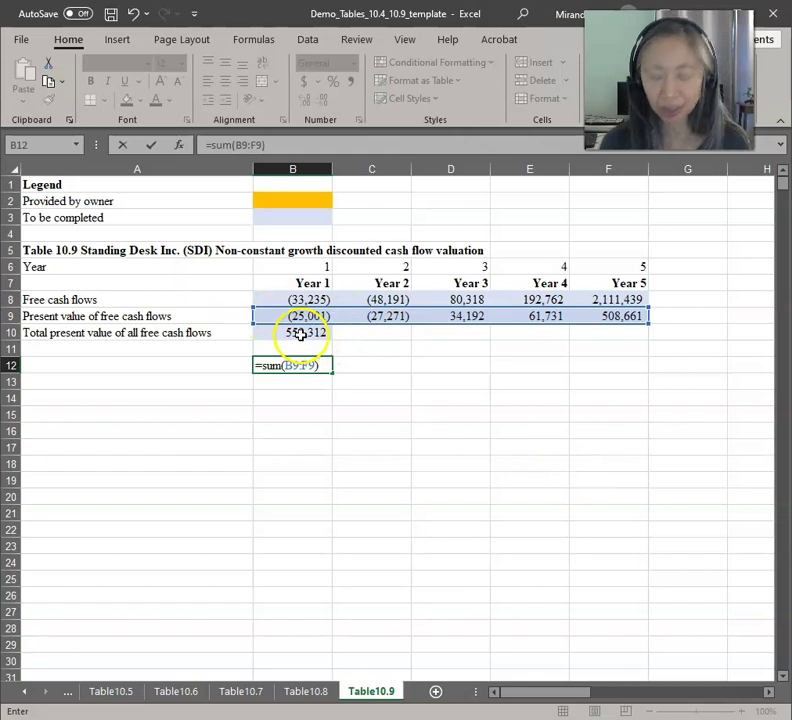
{"action": "key", "text": "Return"}
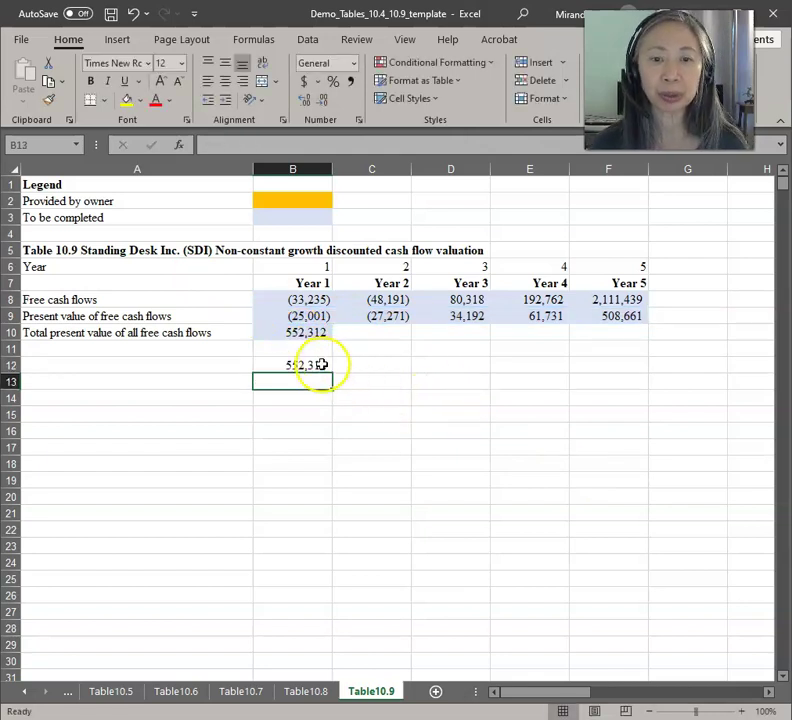
{"action": "left_click", "coordinate": [320, 365]}
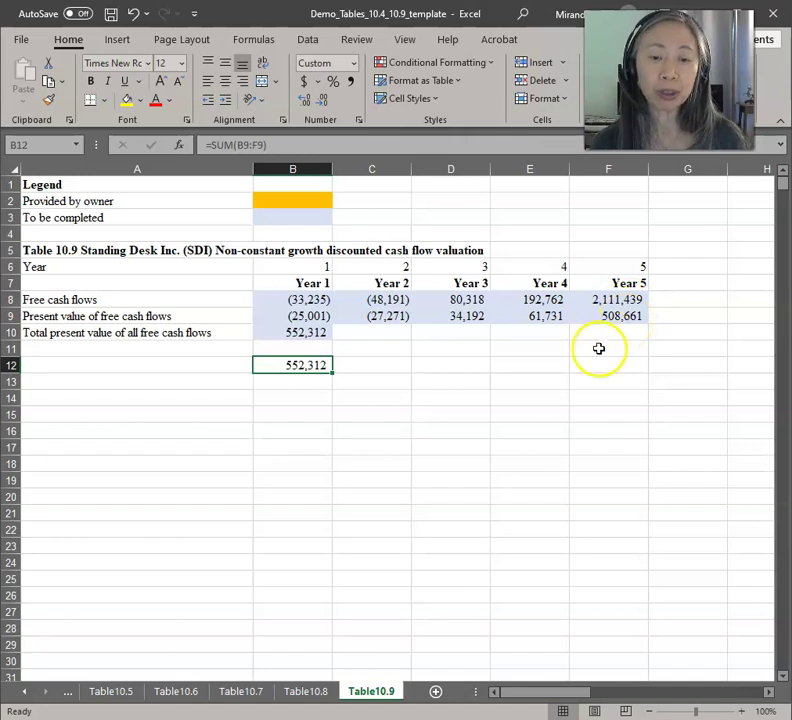
Step: Review the supporting sheets behind the valuation: terminal value in Table 10.8, cost of equity in Table 10.7 and cash flow forecast in Table 10.6
{"action": "left_click", "coordinate": [308, 692]}
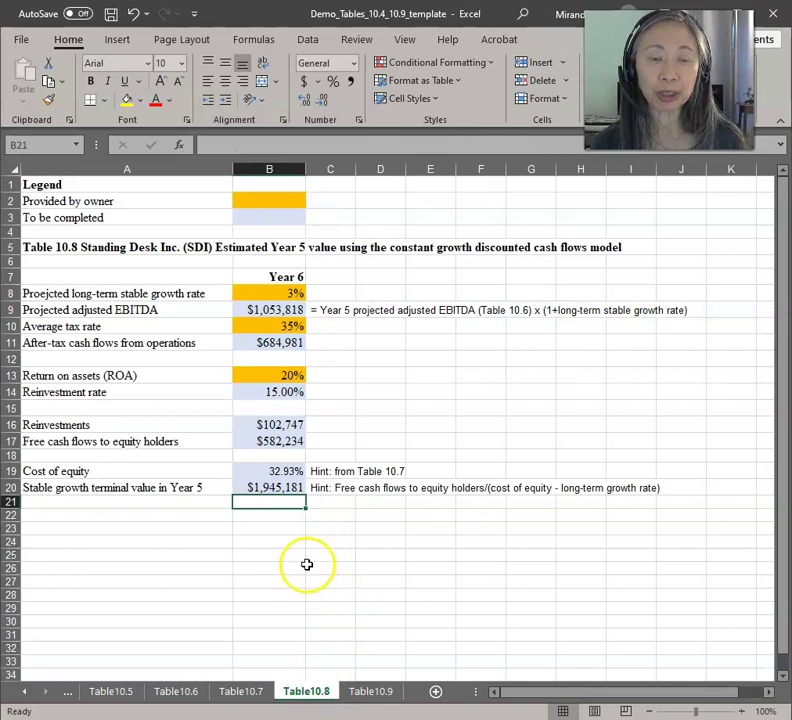
{"action": "left_click", "coordinate": [306, 502]}
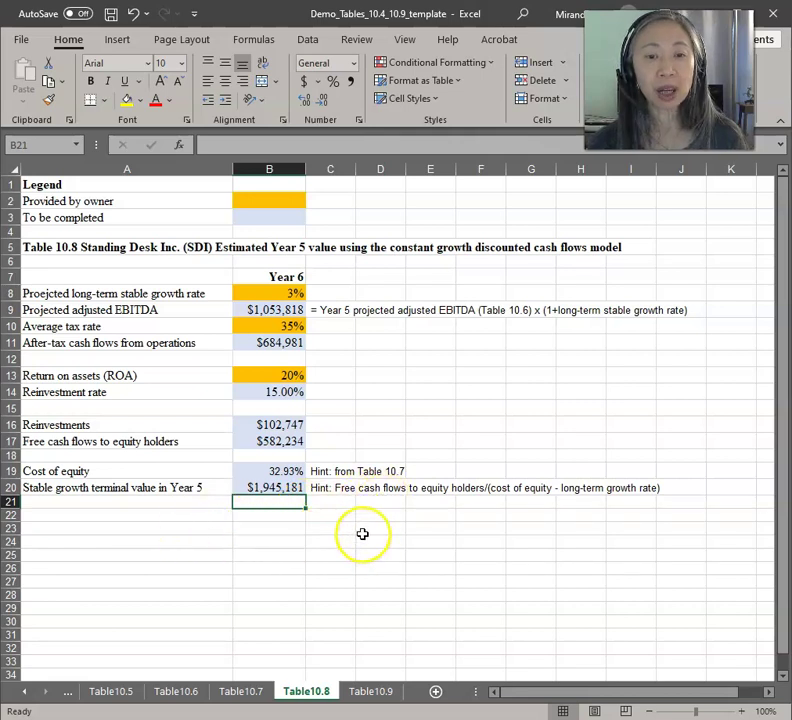
{"action": "left_click", "coordinate": [372, 692]}
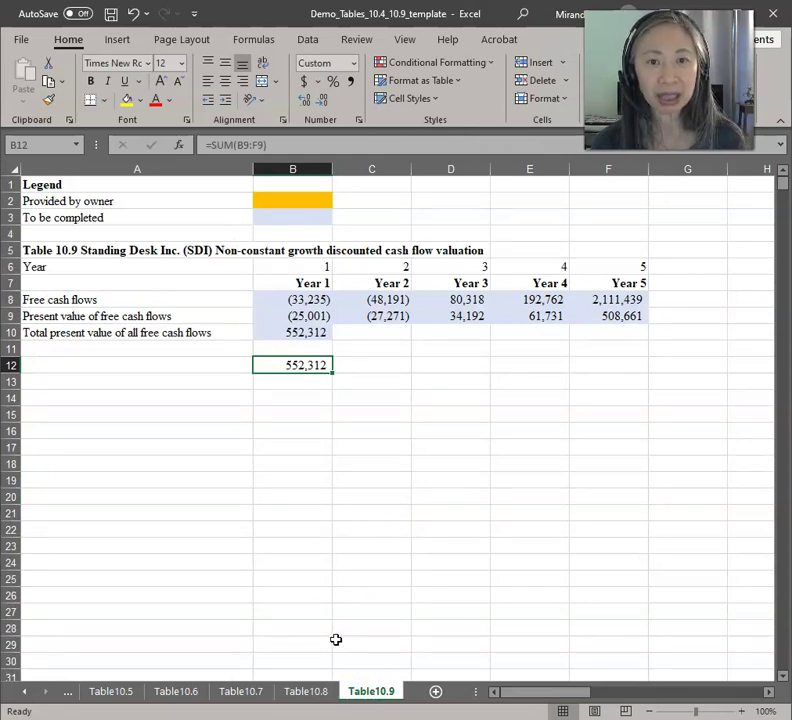
{"action": "left_click", "coordinate": [314, 693]}
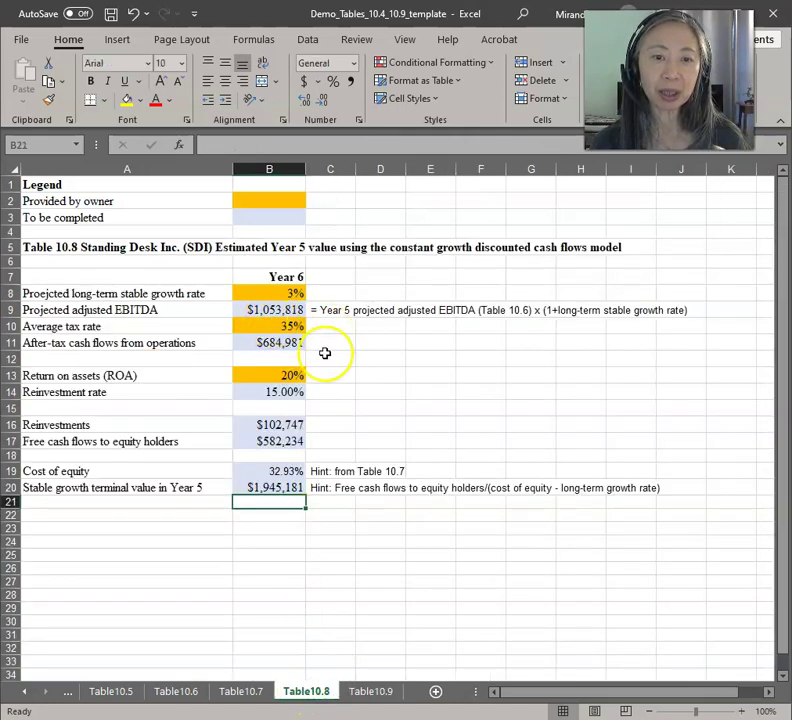
{"action": "left_click", "coordinate": [245, 692]}
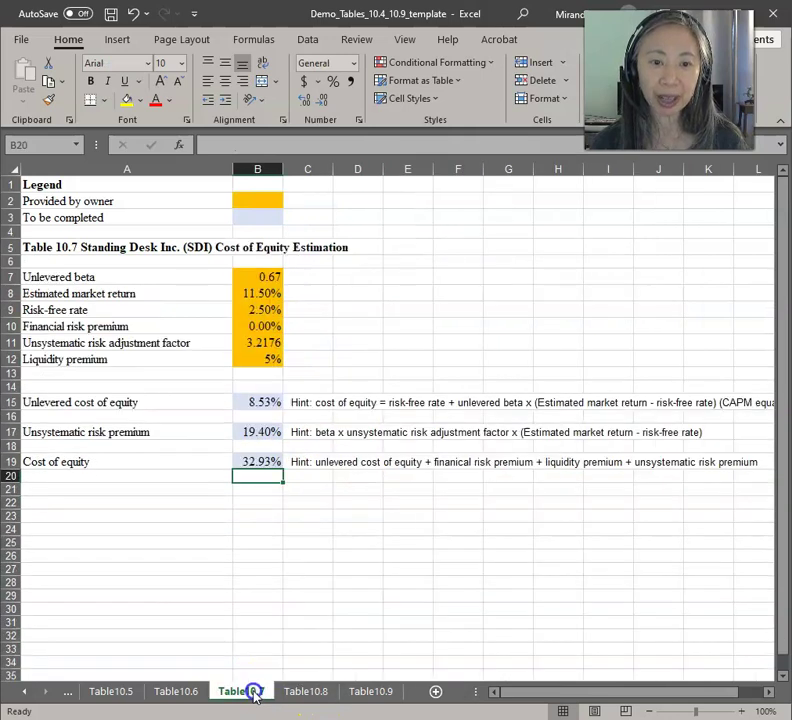
{"action": "left_click", "coordinate": [186, 695]}
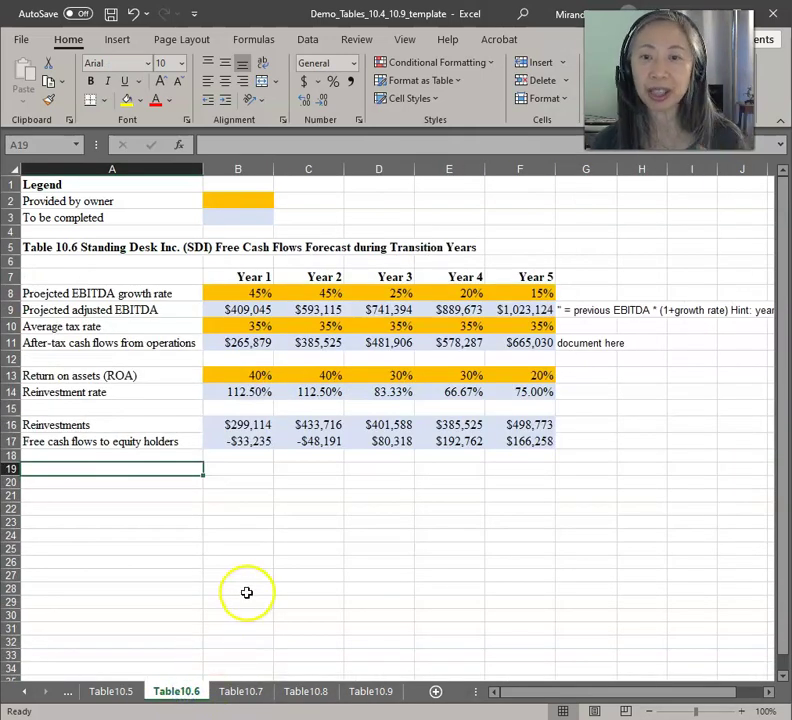